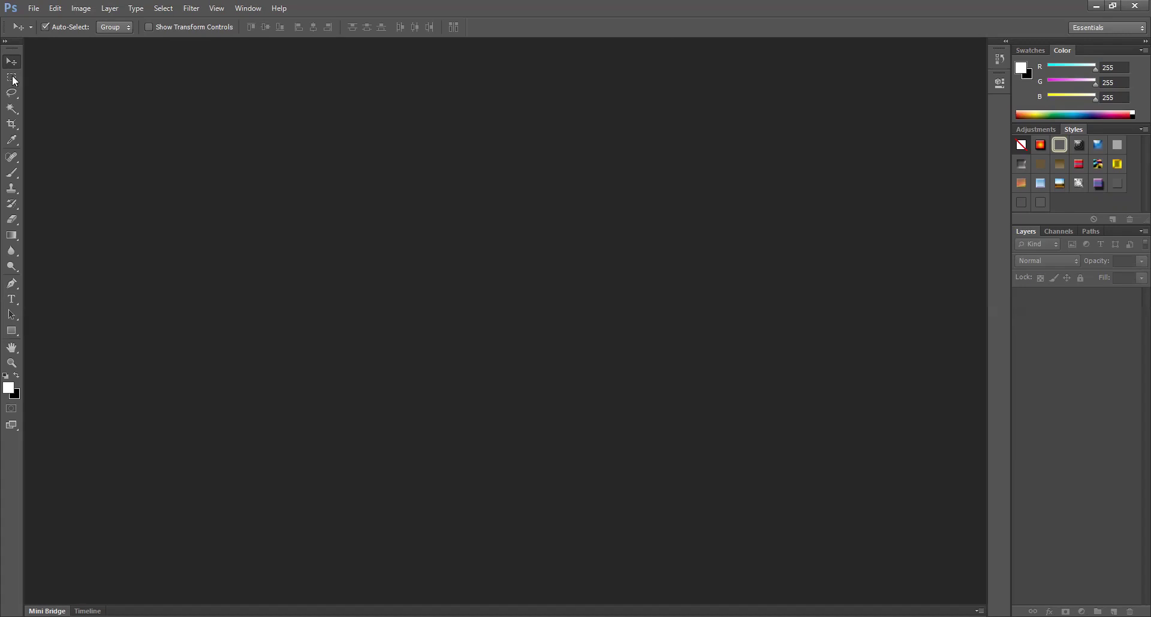
# Step: Look through the tool variants grouped under Marquee, Lasso, Crop, Brush, History Brush and Eraser, finishing on the Move tool
pyautogui.rightClick(12, 71)
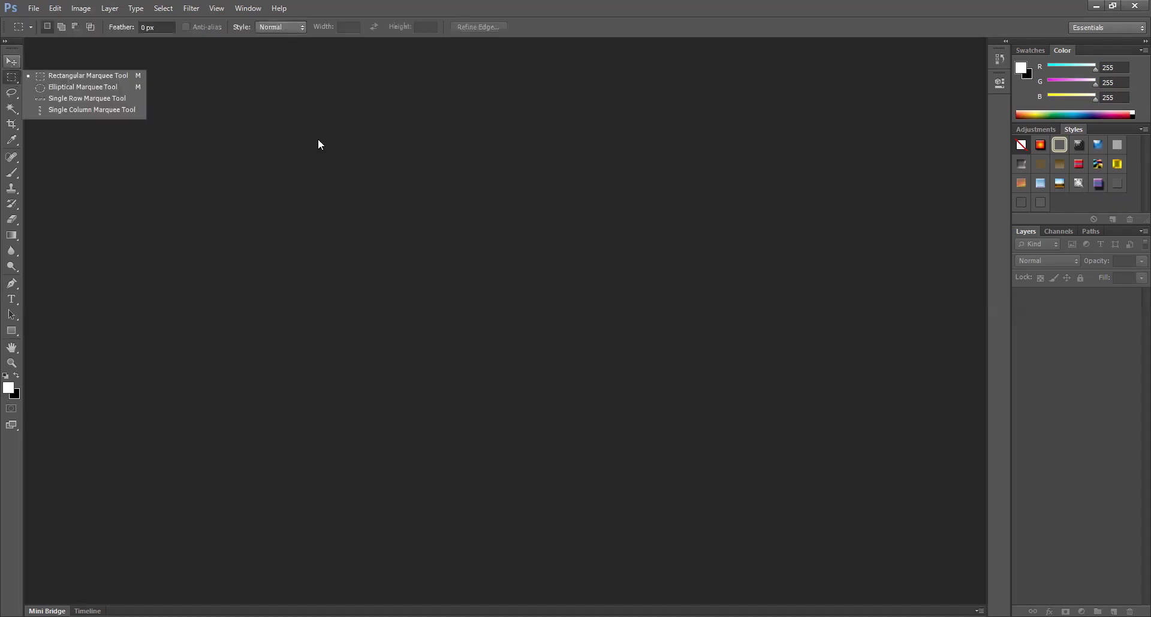
pyautogui.click(318, 138)
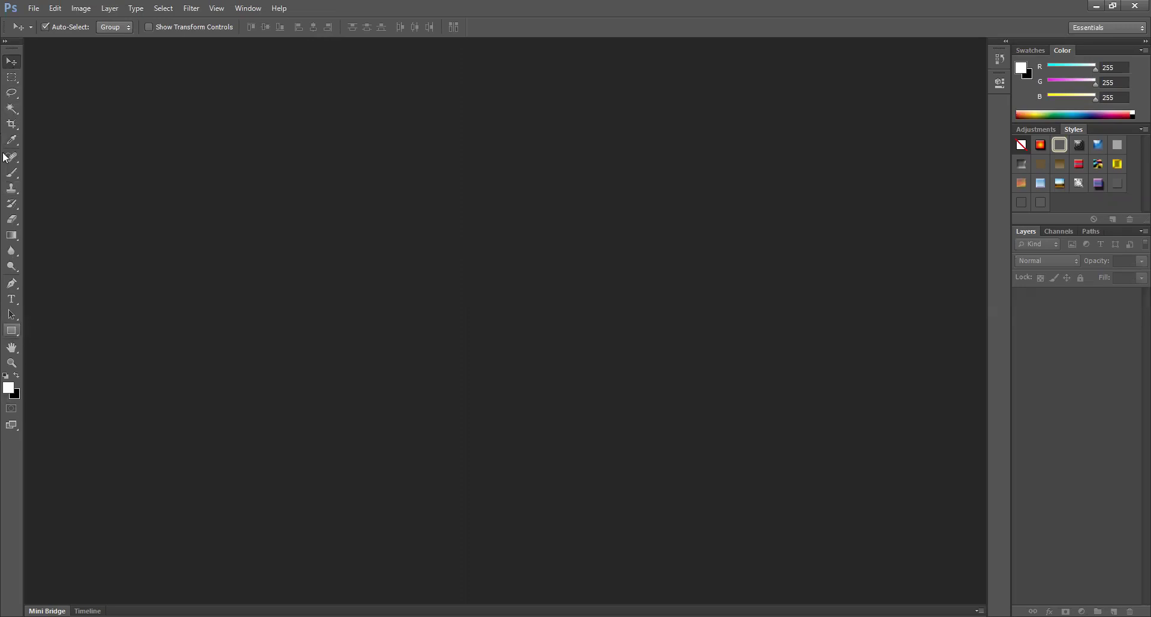
pyautogui.click(12, 78)
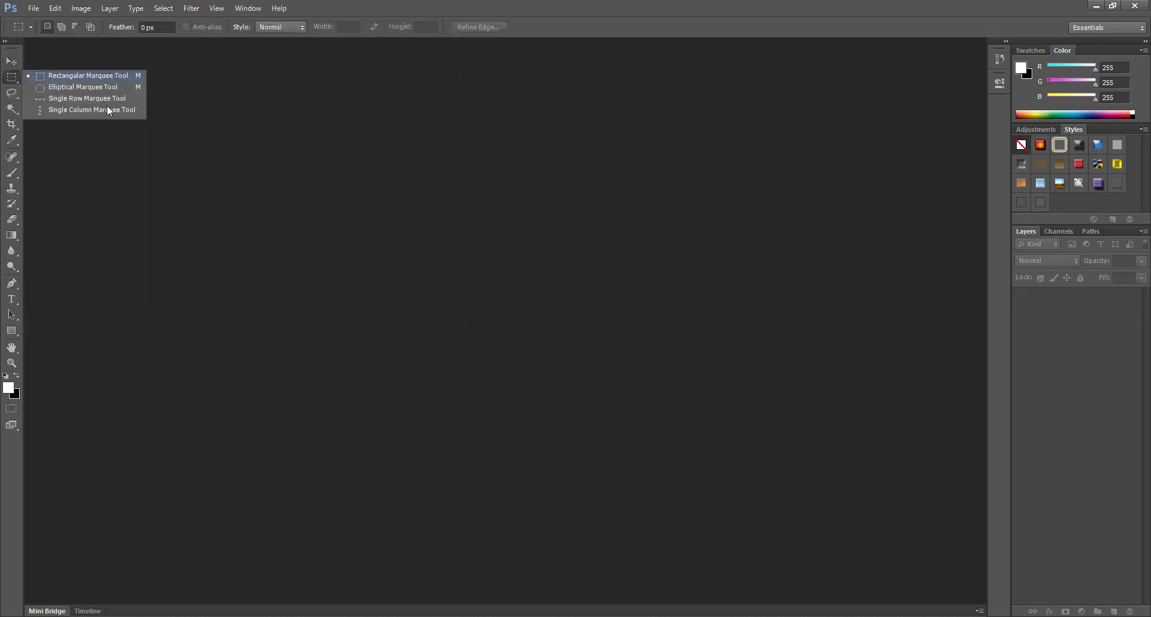
pyautogui.click(15, 94)
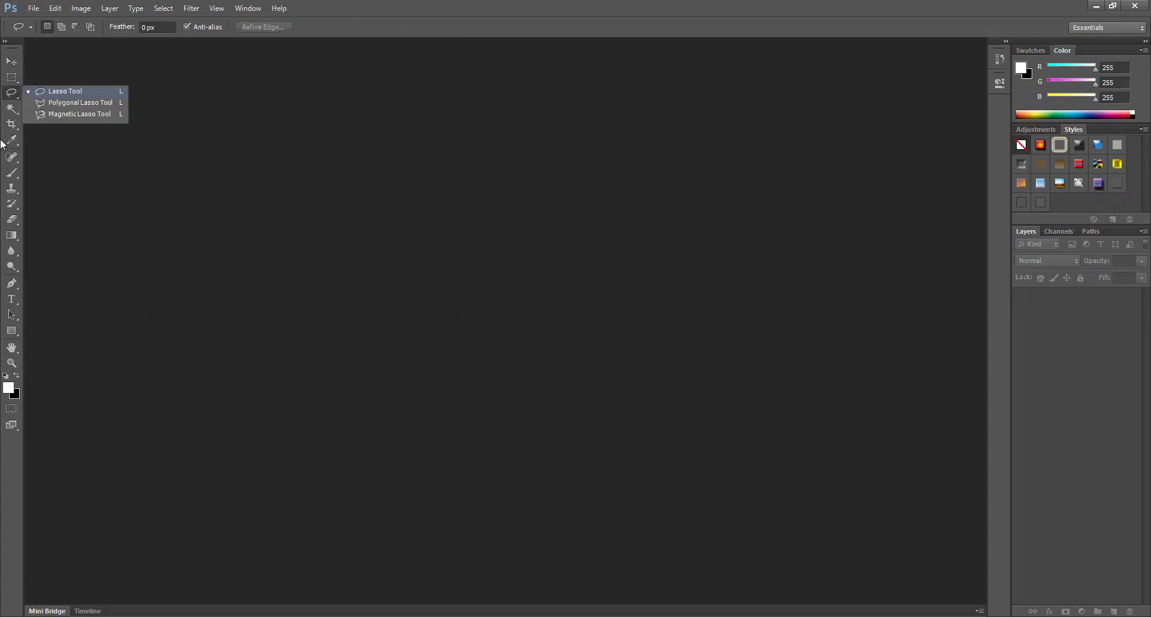
pyautogui.click(12, 126)
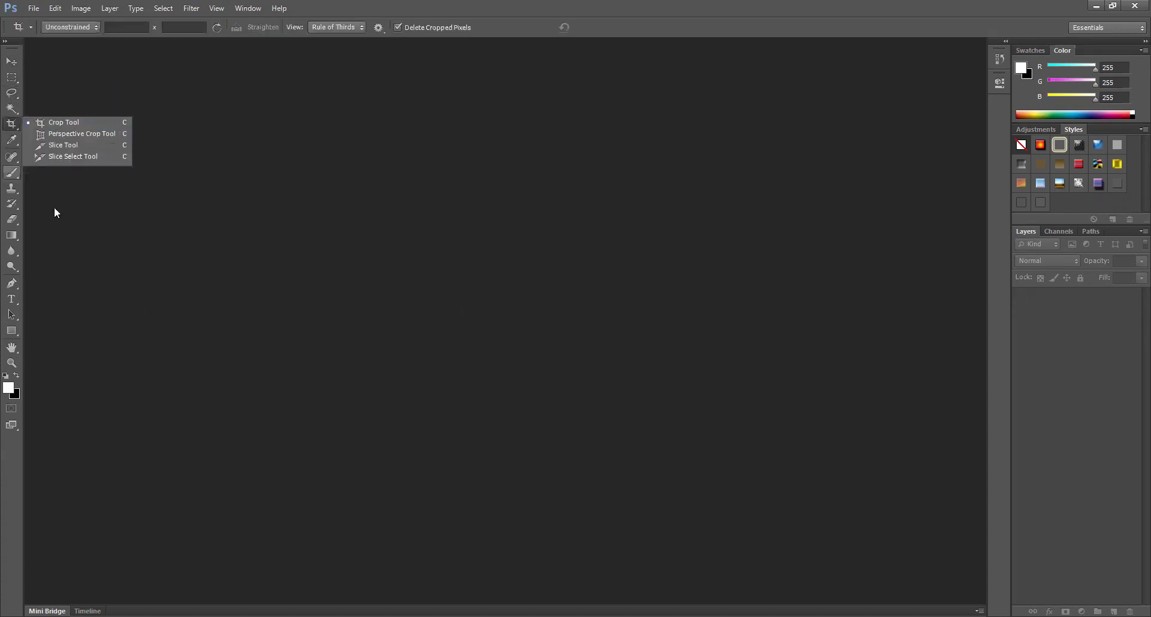
pyautogui.click(12, 173)
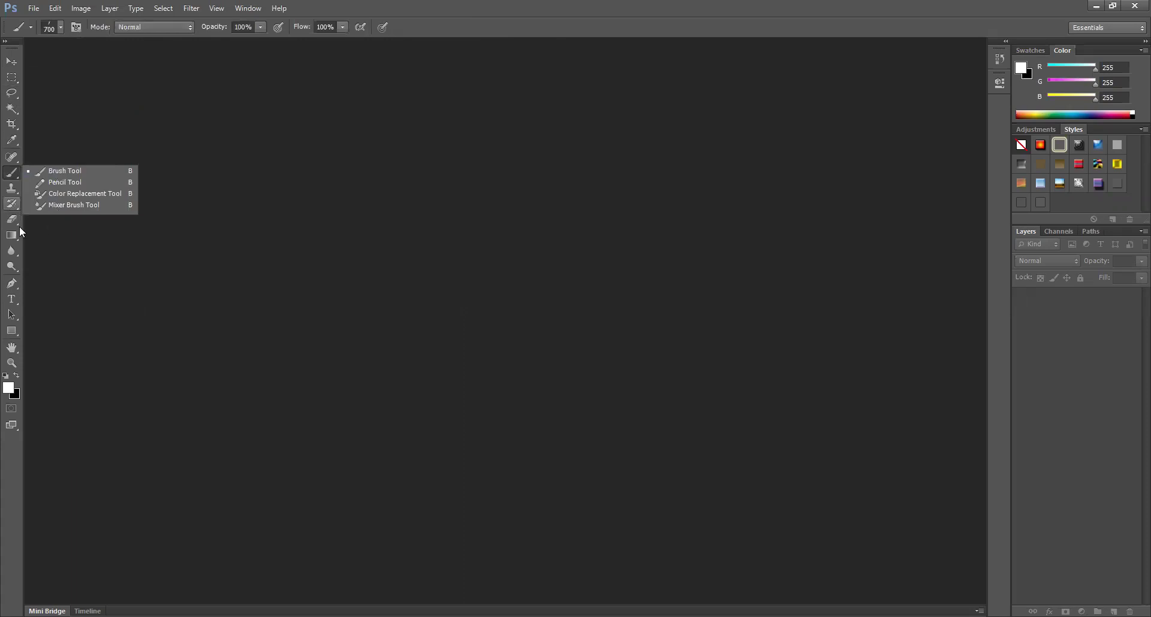
pyautogui.click(12, 204)
pyautogui.click(11, 220)
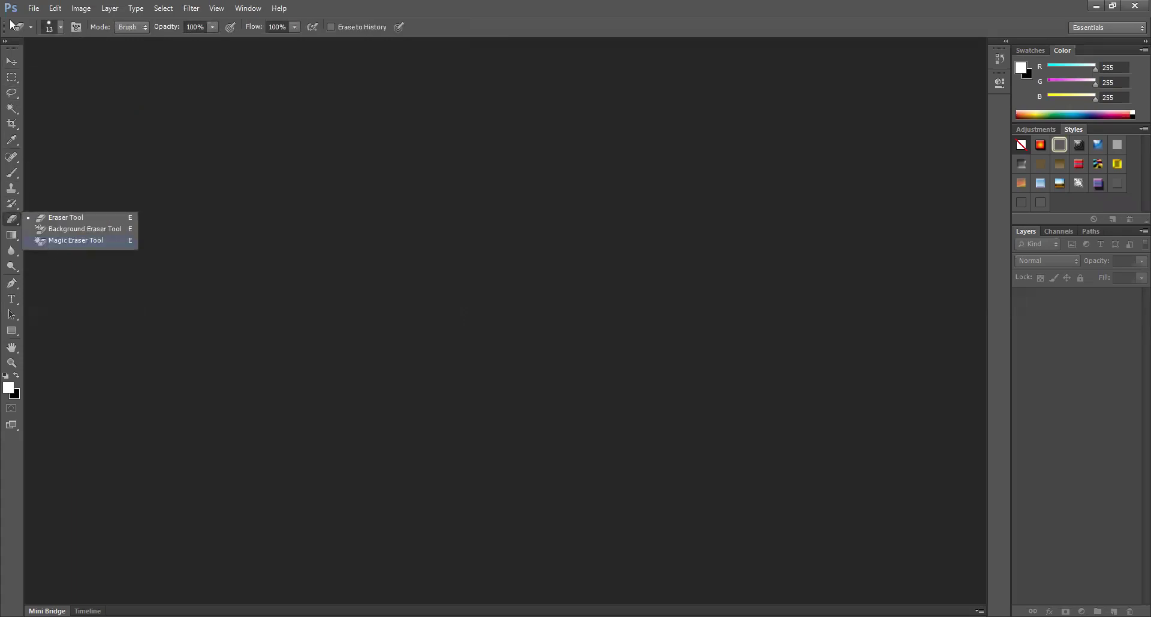
pyautogui.press('v')
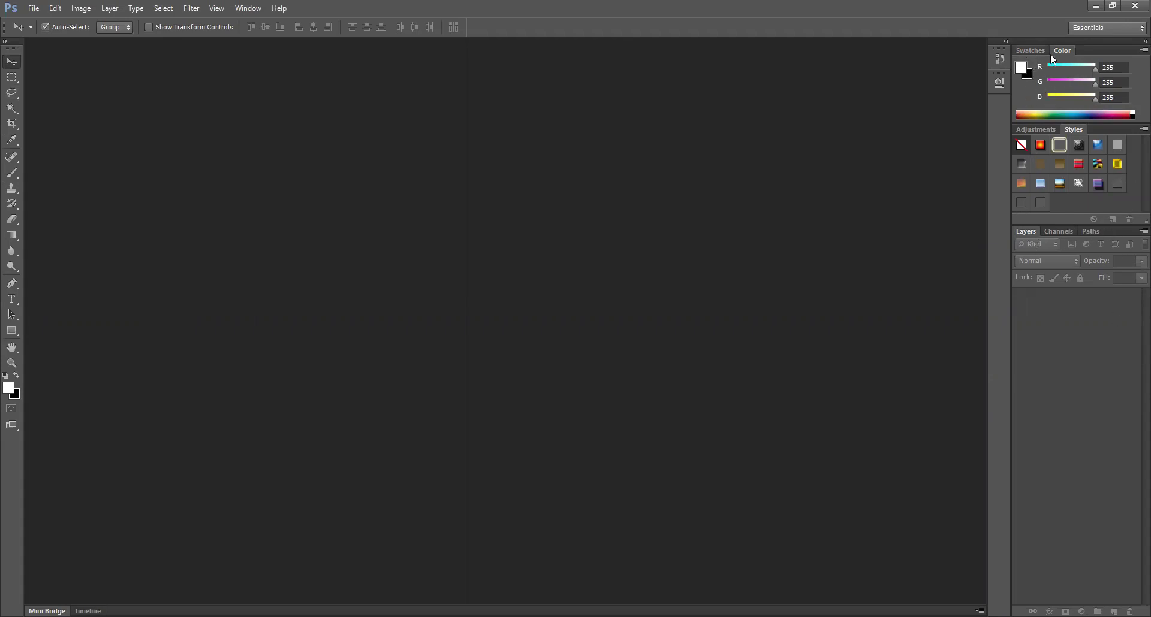
# Step: Compare the Swatches and Color views, and pick a light blue foreground color (RGB 186, 216, 242) from the spectrum
pyautogui.click(1032, 52)
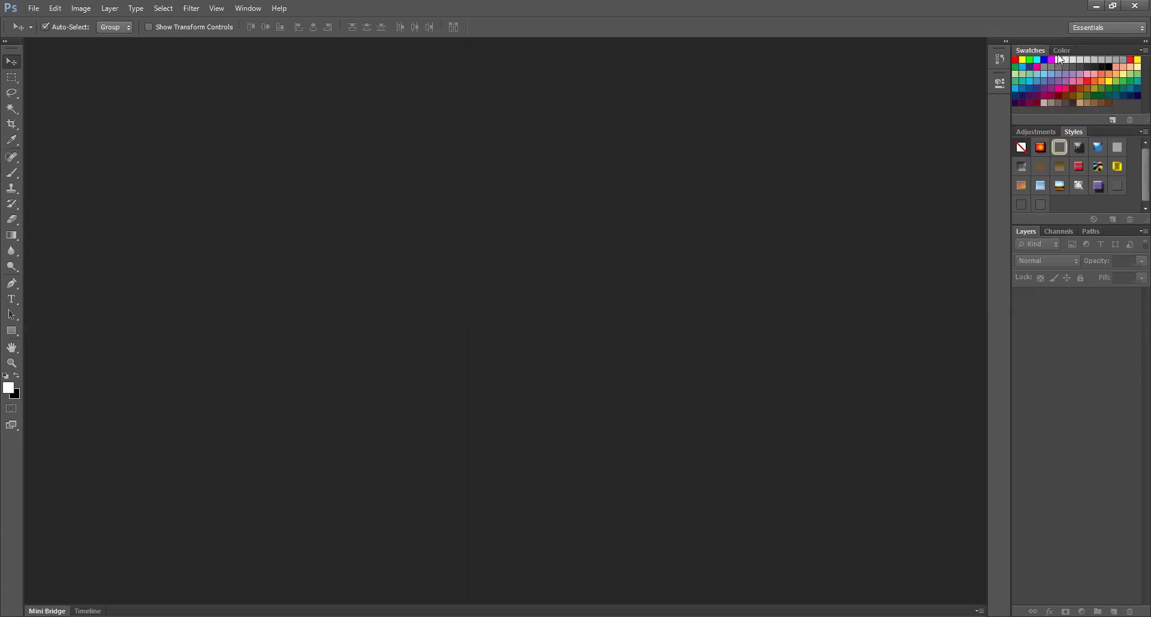
pyautogui.click(1060, 53)
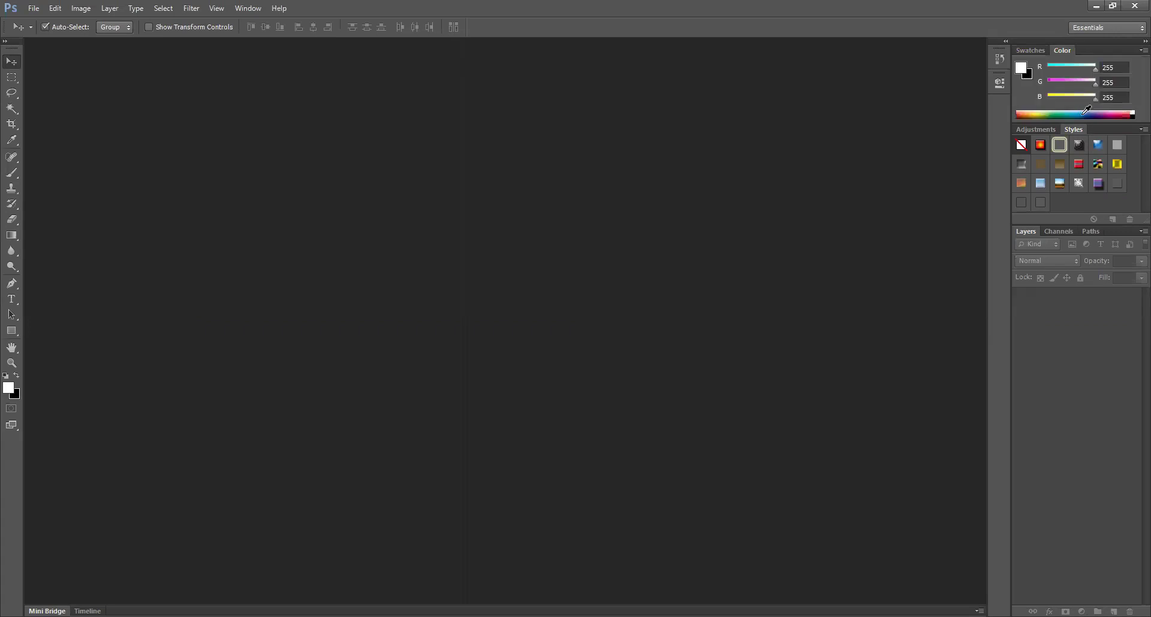
pyautogui.click(1057, 113)
pyautogui.click(1092, 114)
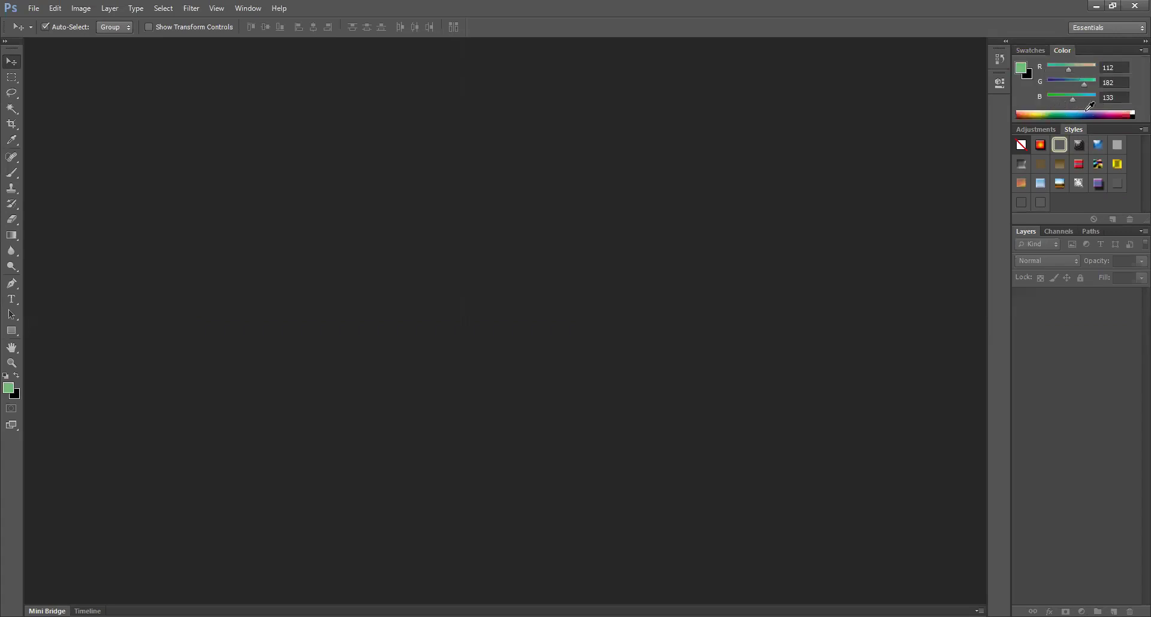
pyautogui.click(1074, 115)
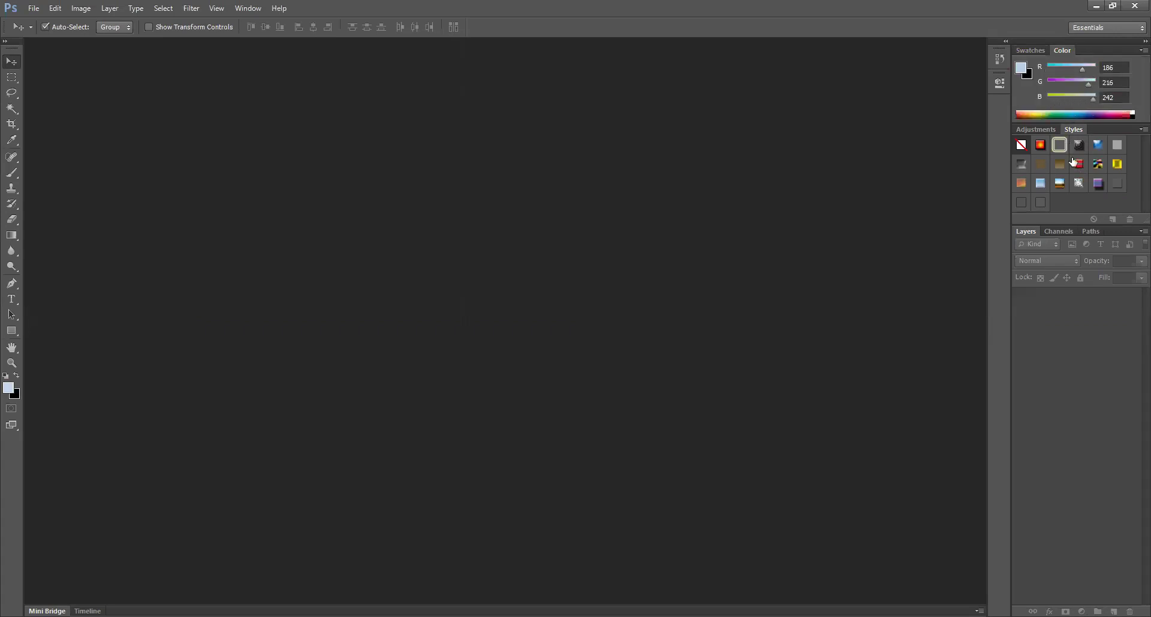
# Step: Show the Adjustments, and detach Swatches as a floating panel before docking it again after Color
pyautogui.click(1028, 130)
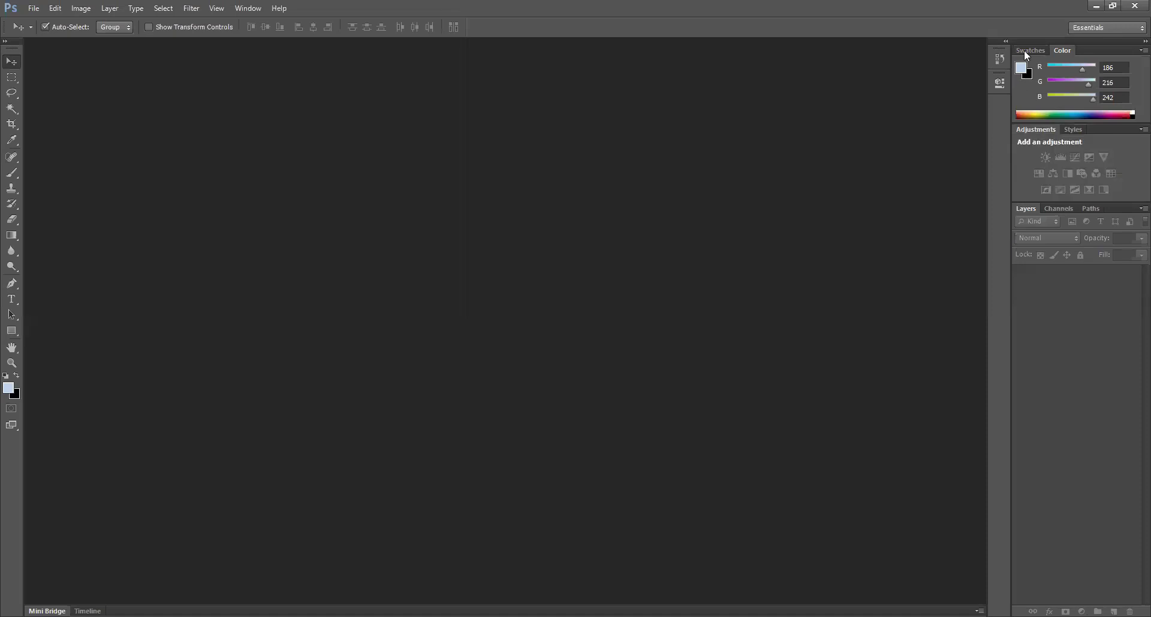
pyautogui.click(1030, 48)
pyautogui.moveTo(686, 170); pyautogui.dragTo(686, 171)
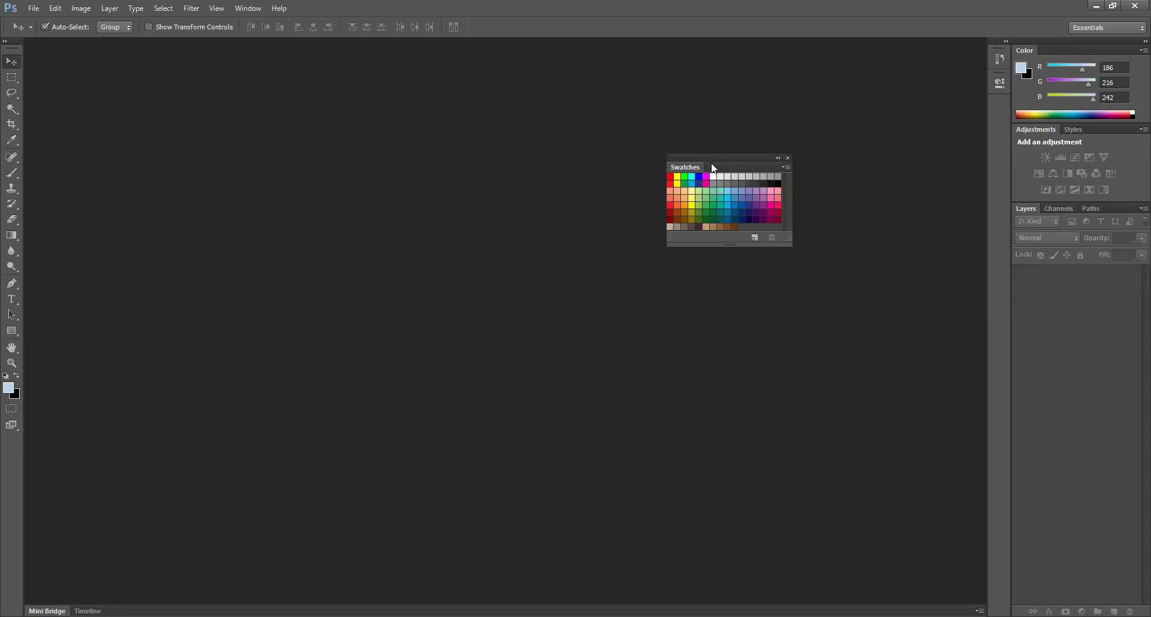
pyautogui.moveTo(1066, 52); pyautogui.dragTo(1065, 52)
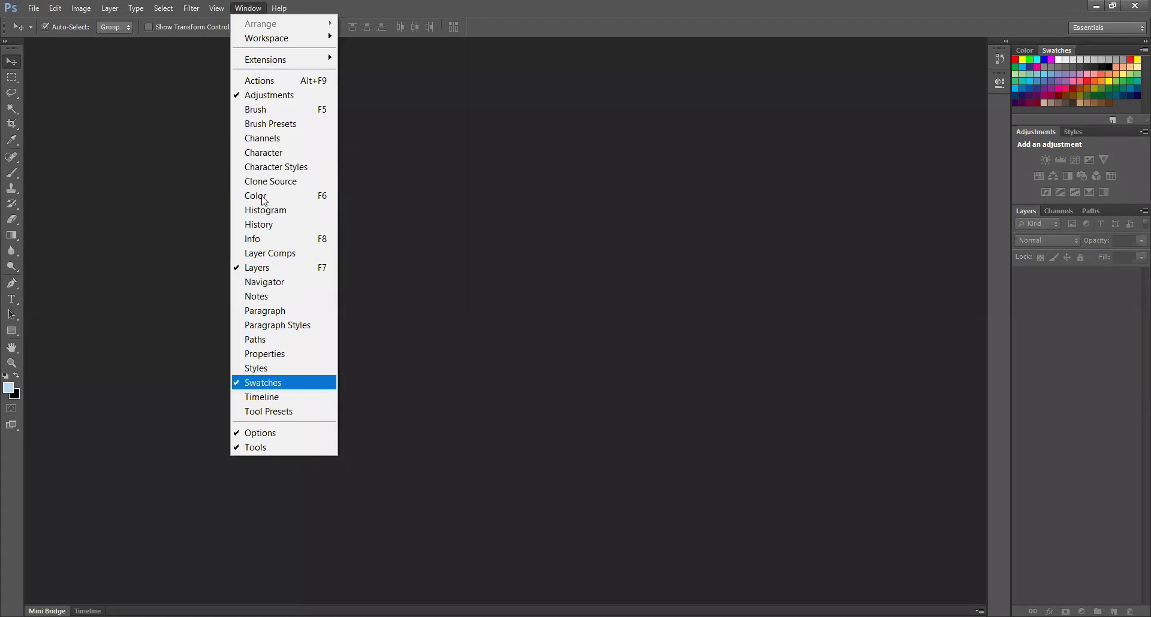
# Step: Open and collapse the History panel, and look through the list of panels that can be shown or hidden
pyautogui.click(271, 226)
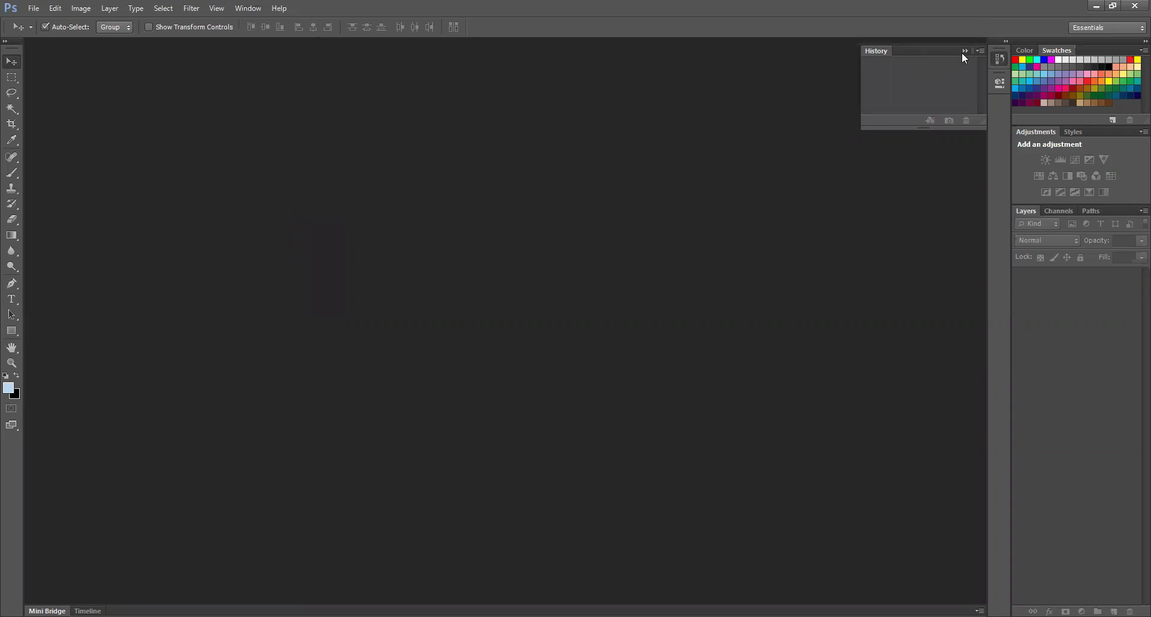
pyautogui.click(989, 76)
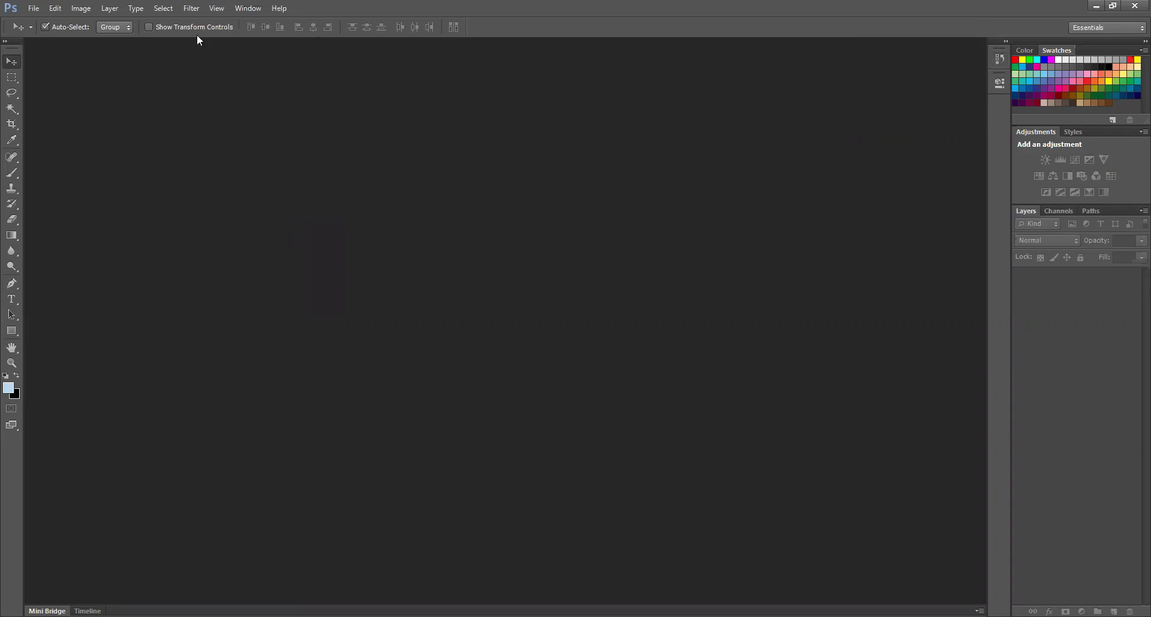
pyautogui.click(246, 8)
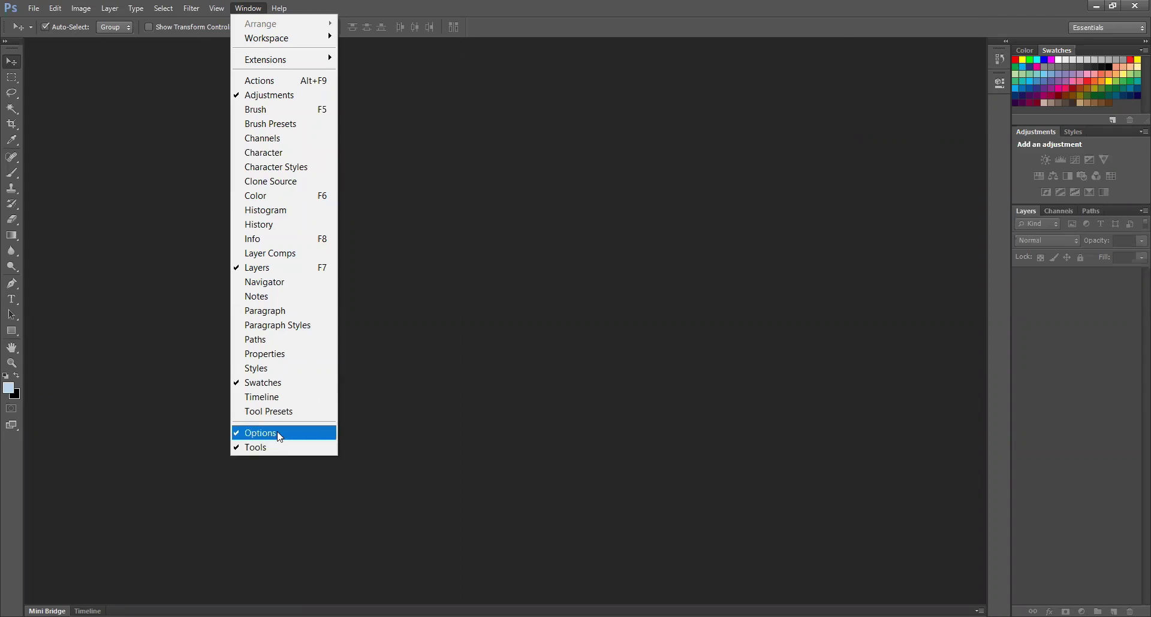
pyautogui.press('Up')
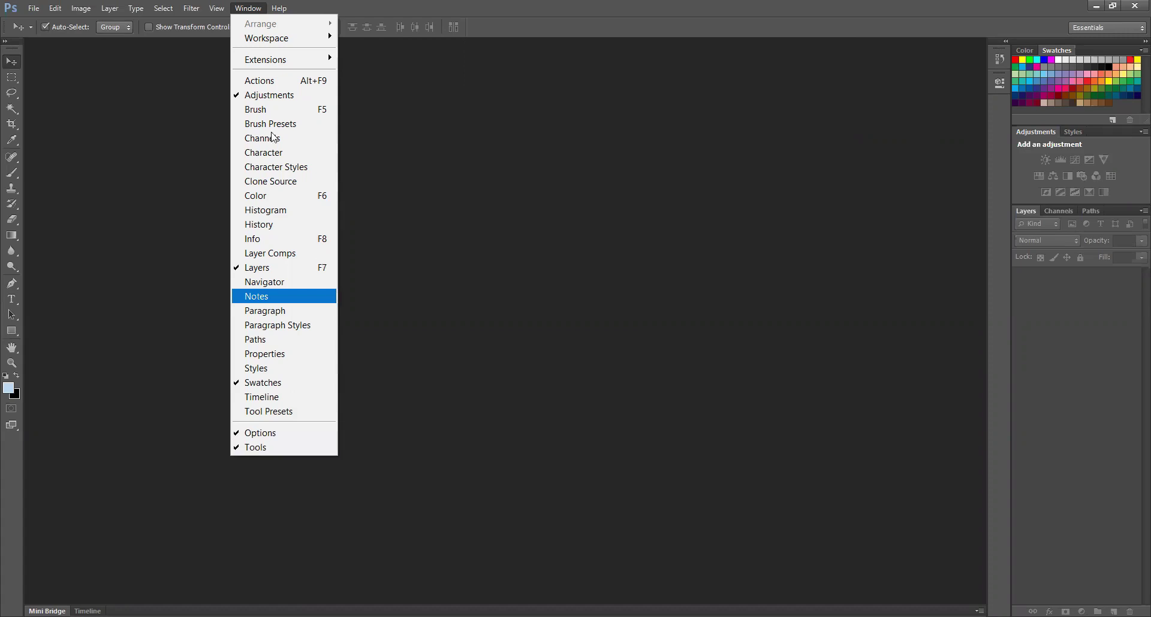
pyautogui.press('Down')
pyautogui.press('Down')
pyautogui.press('Up')
pyautogui.press('Up')
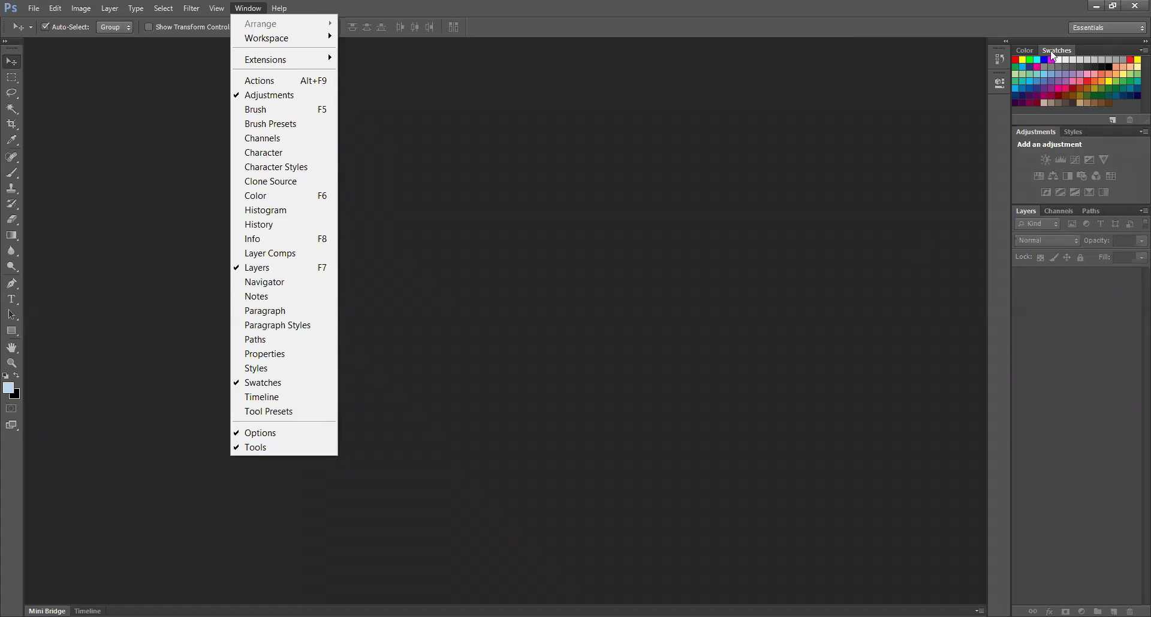
# Step: Float, close and restore the Swatches panel, docking it again after Color, and detach and redock Layers after Paths
pyautogui.click(810, 247)
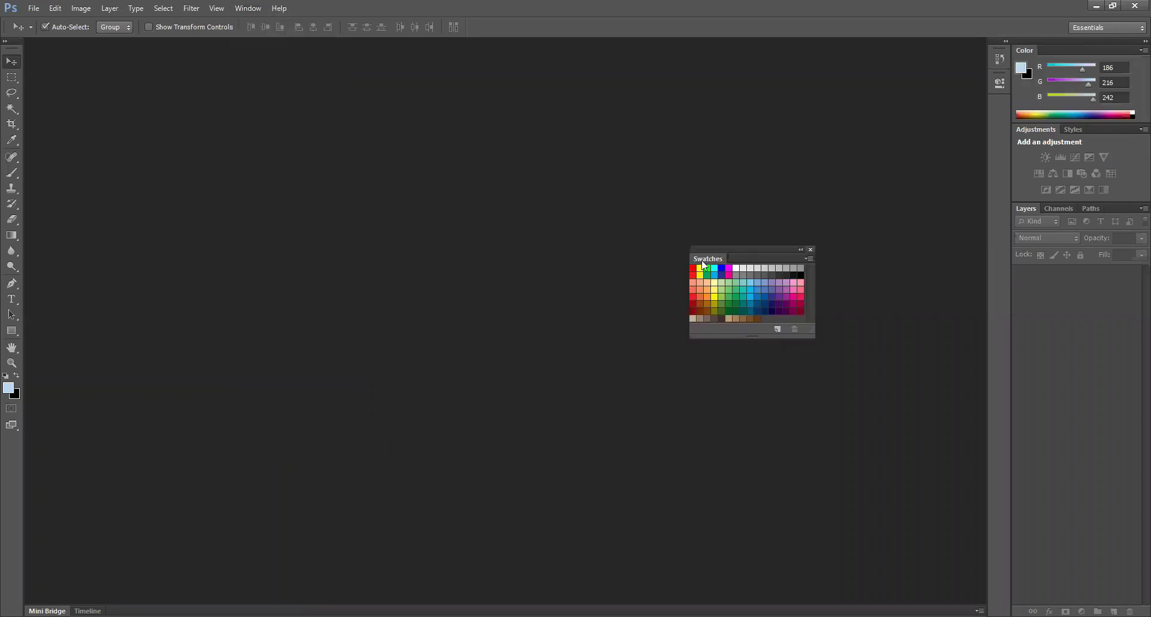
pyautogui.click(245, 11)
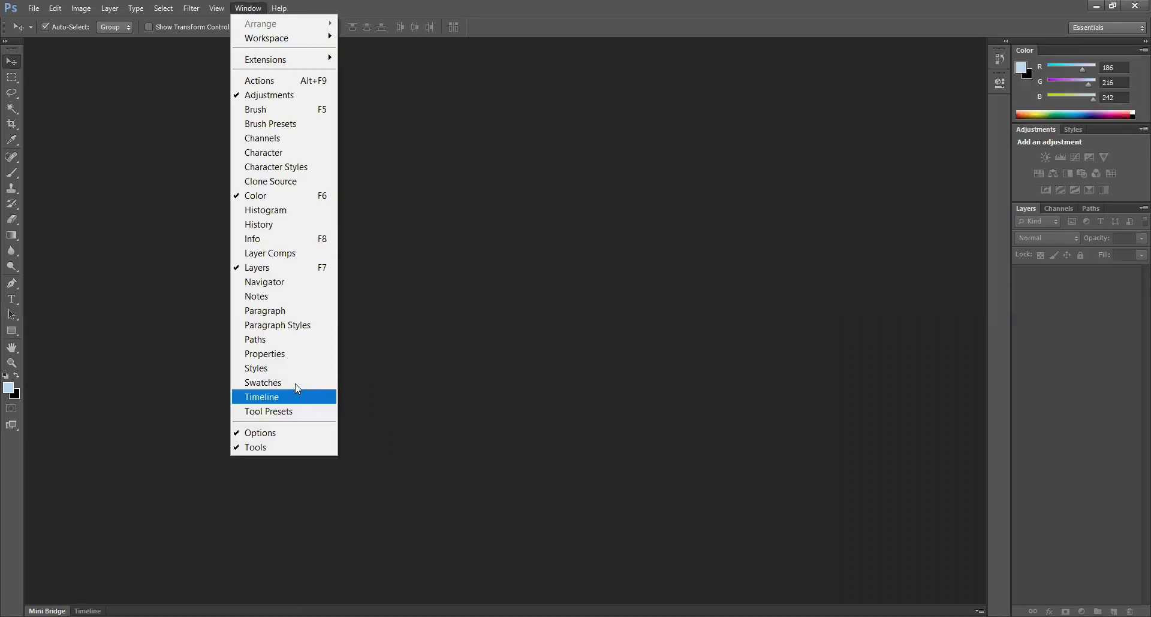
pyautogui.click(298, 390)
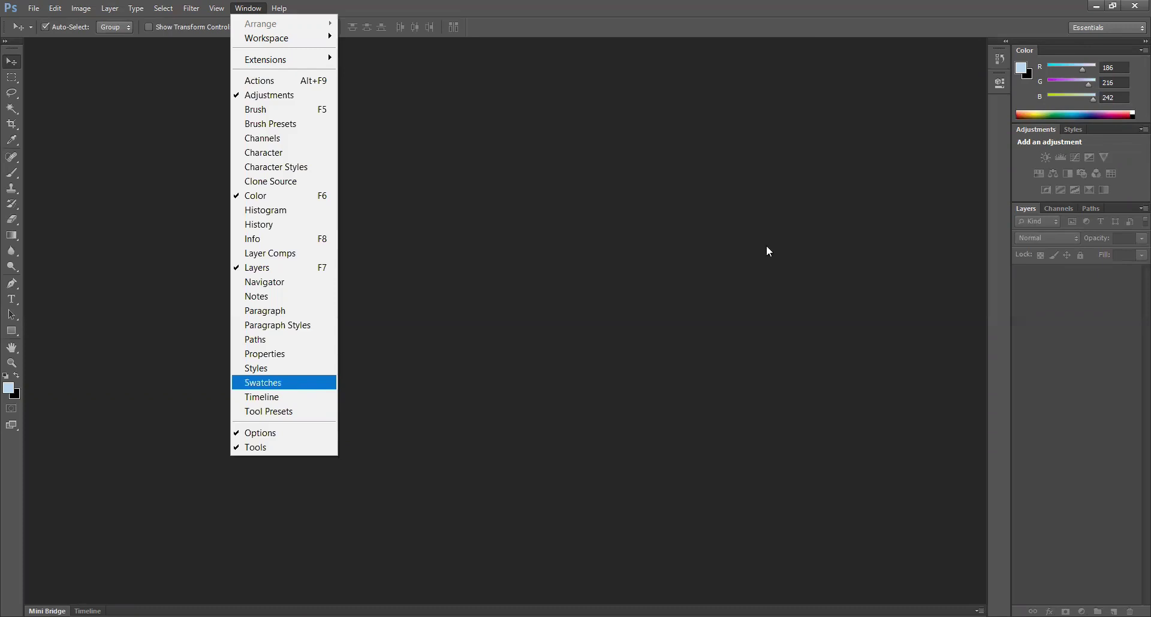
pyautogui.moveTo(708, 259); pyautogui.dragTo(1094, 52)
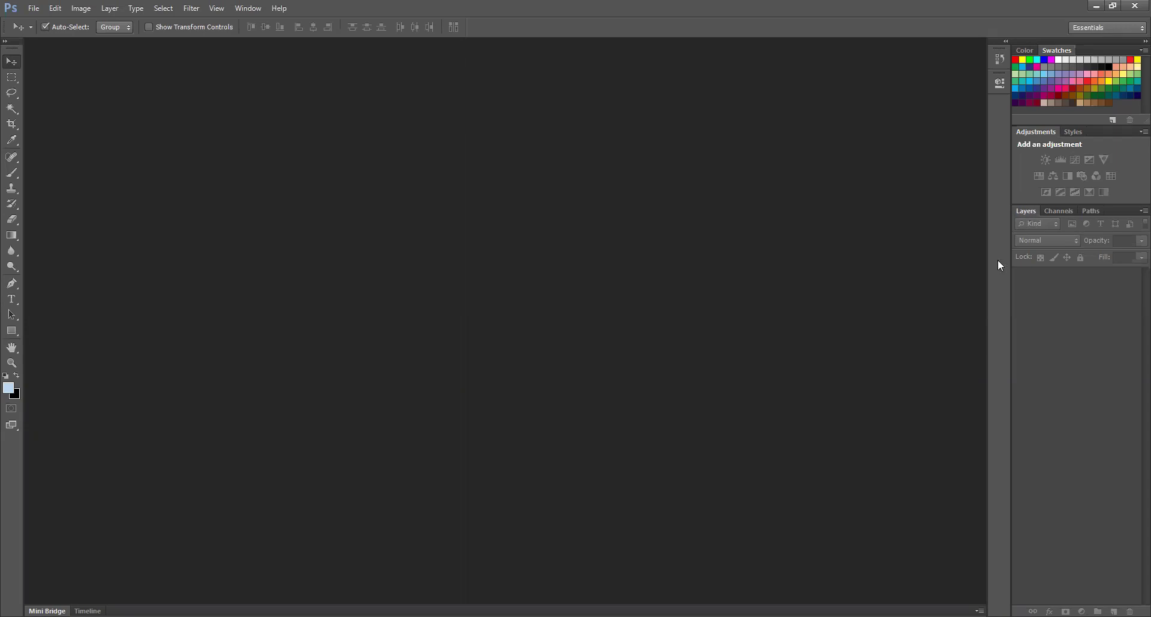
pyautogui.moveTo(819, 296); pyautogui.dragTo(821, 295)
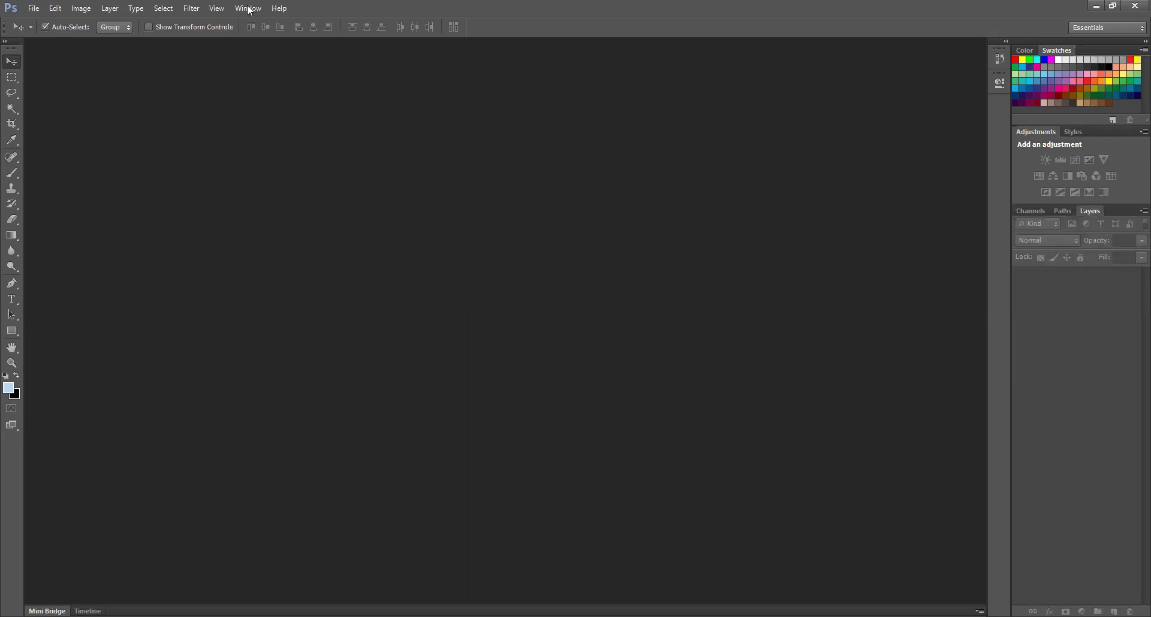
# Step: Review which panels are enabled and which workspace presets and reset options are available
pyautogui.click(250, 10)
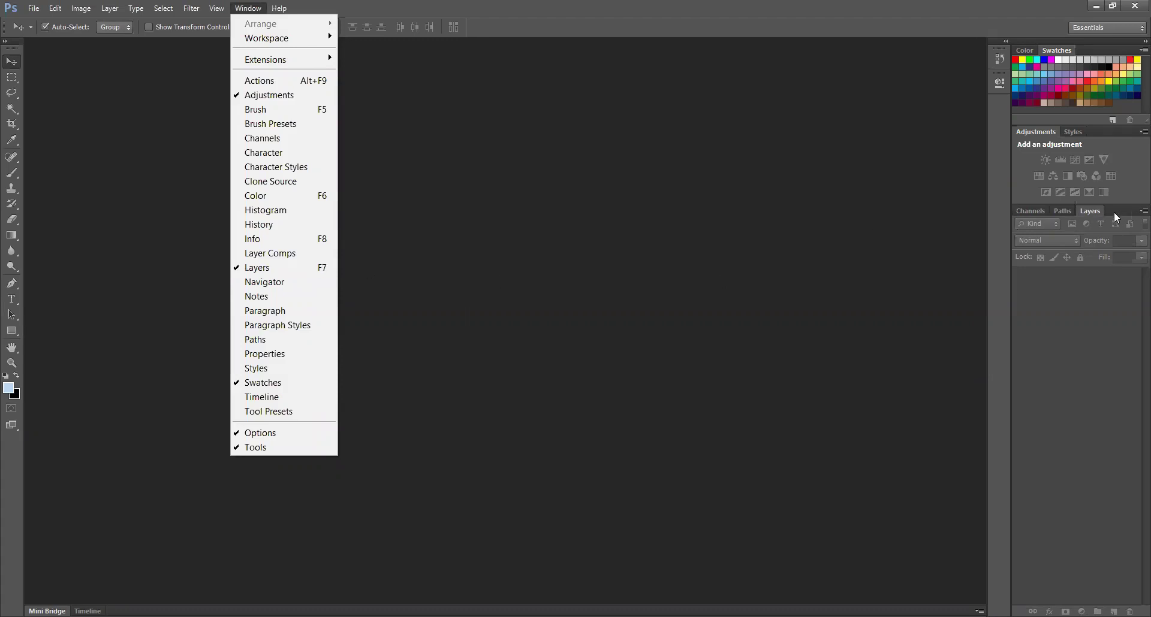
pyautogui.click(765, 269)
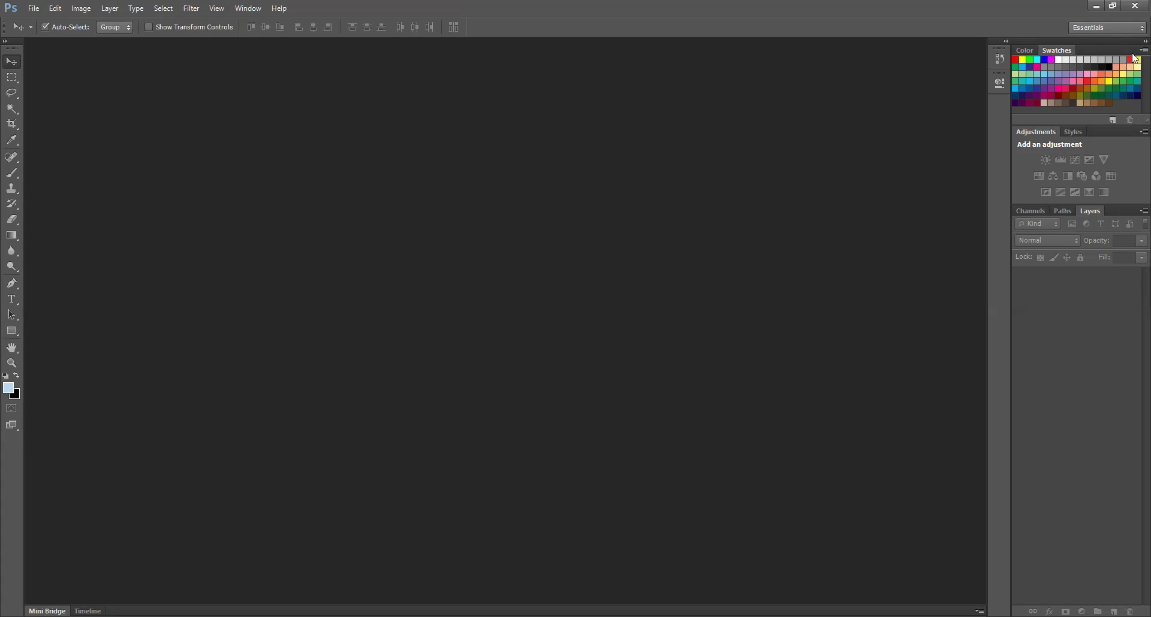
pyautogui.click(1111, 27)
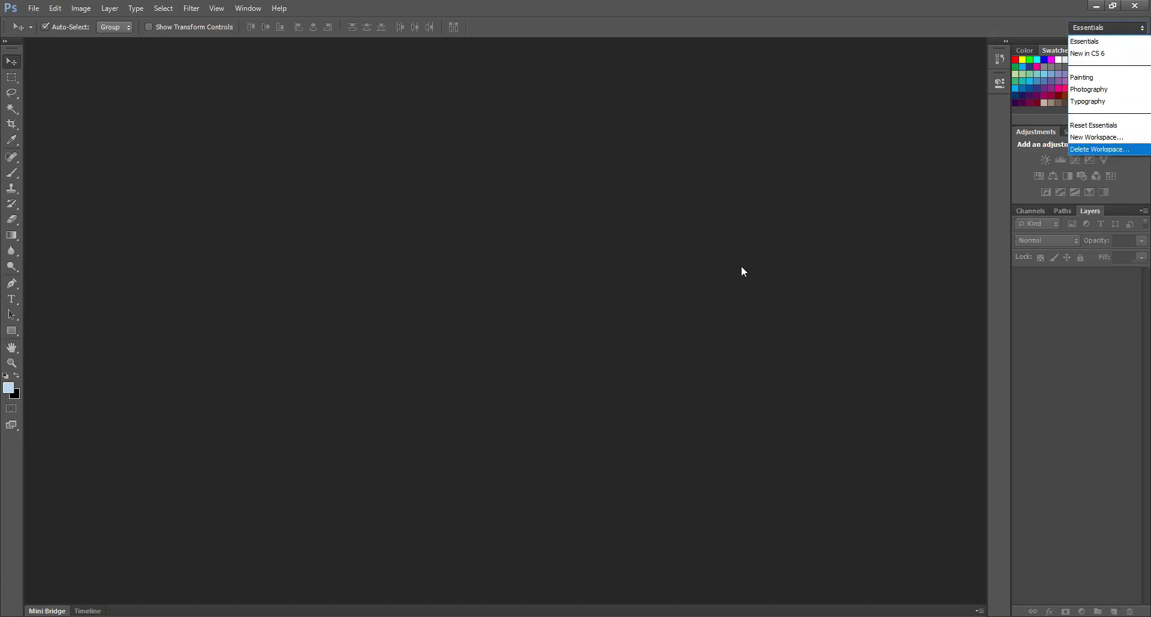
pyautogui.click(752, 199)
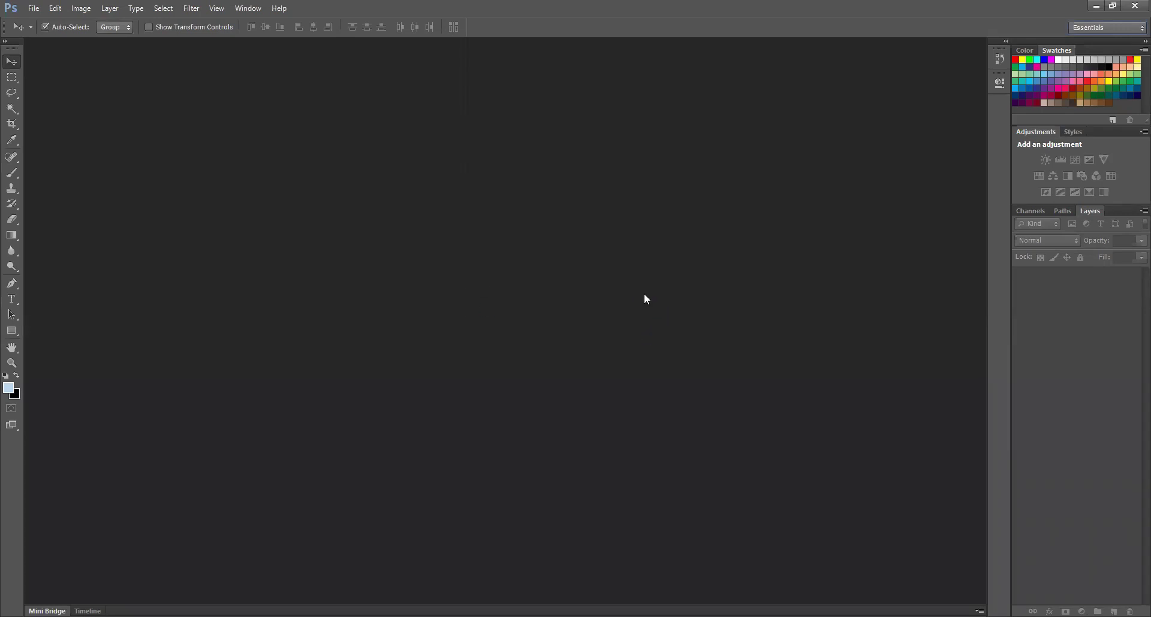
# Step: Start a new document and move its settings dialog to a clear spot over the empty workspace
pyautogui.hotkey('ctrl', 'n')
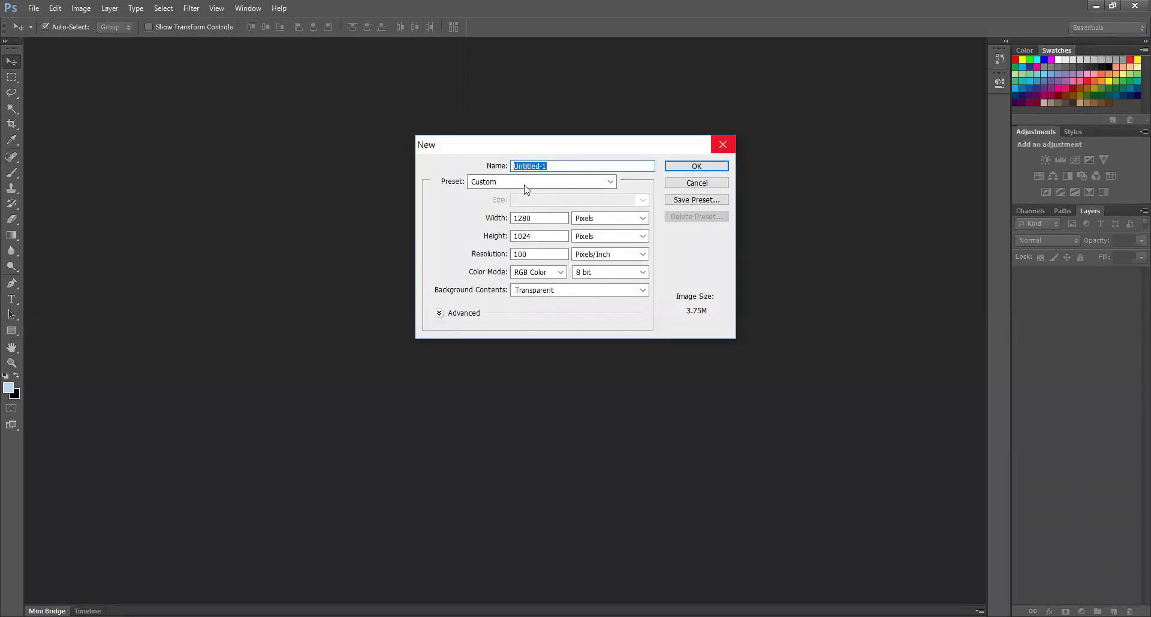
pyautogui.press('Escape')
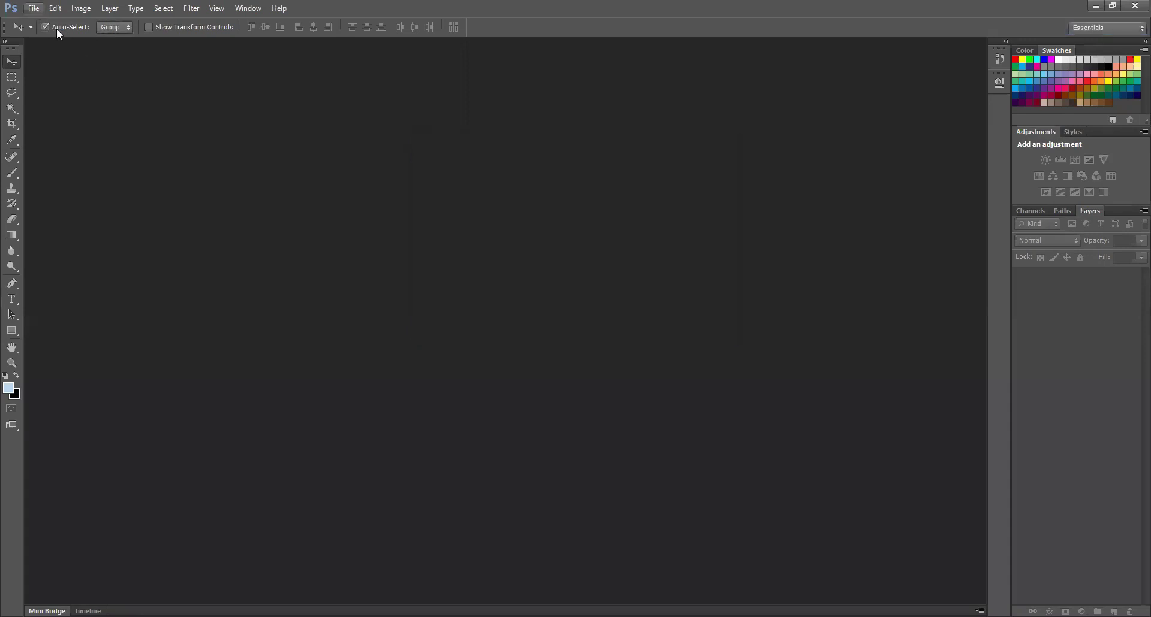
pyautogui.hotkey('alt', 'f')
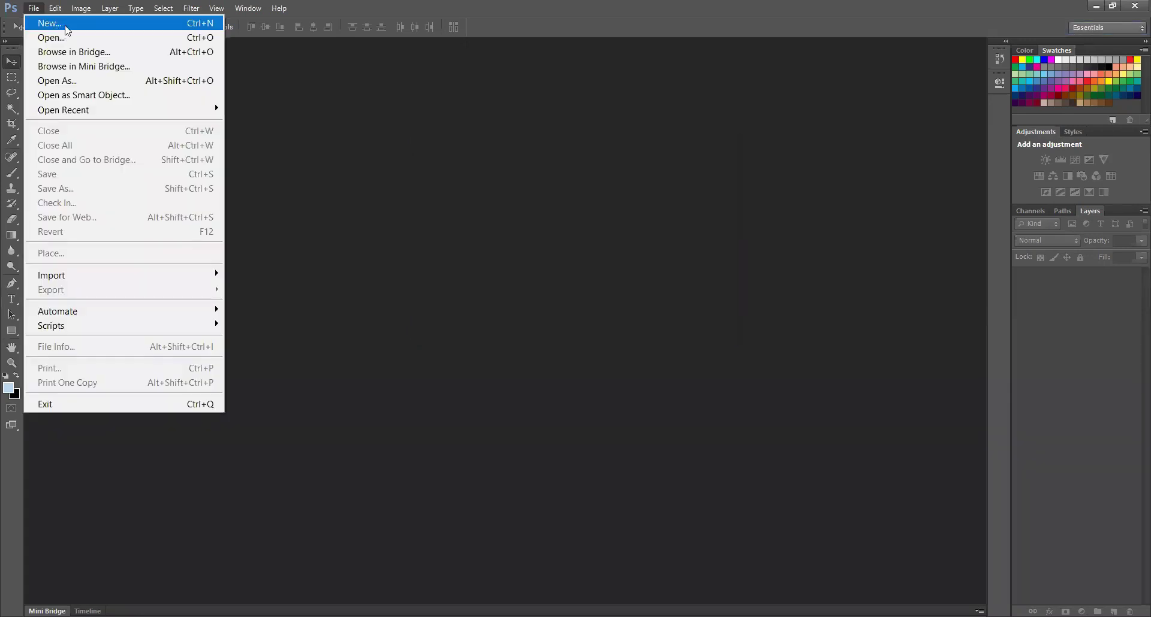
pyautogui.press('Down')
pyautogui.click(204, 25)
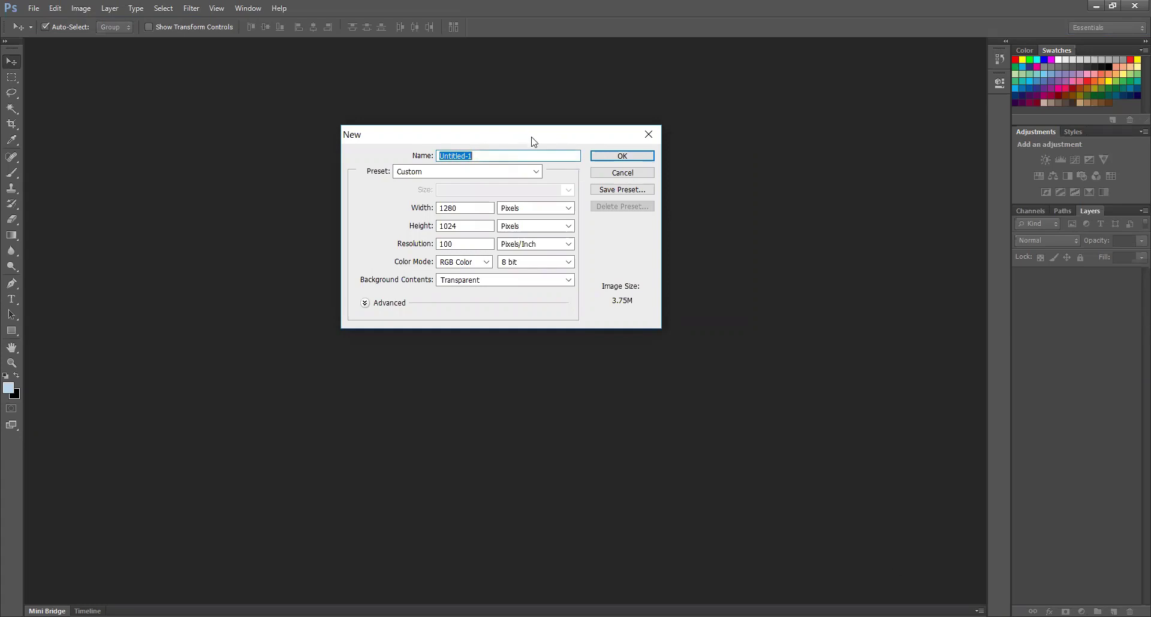
pyautogui.moveTo(414, 134); pyautogui.dragTo(451, 152)
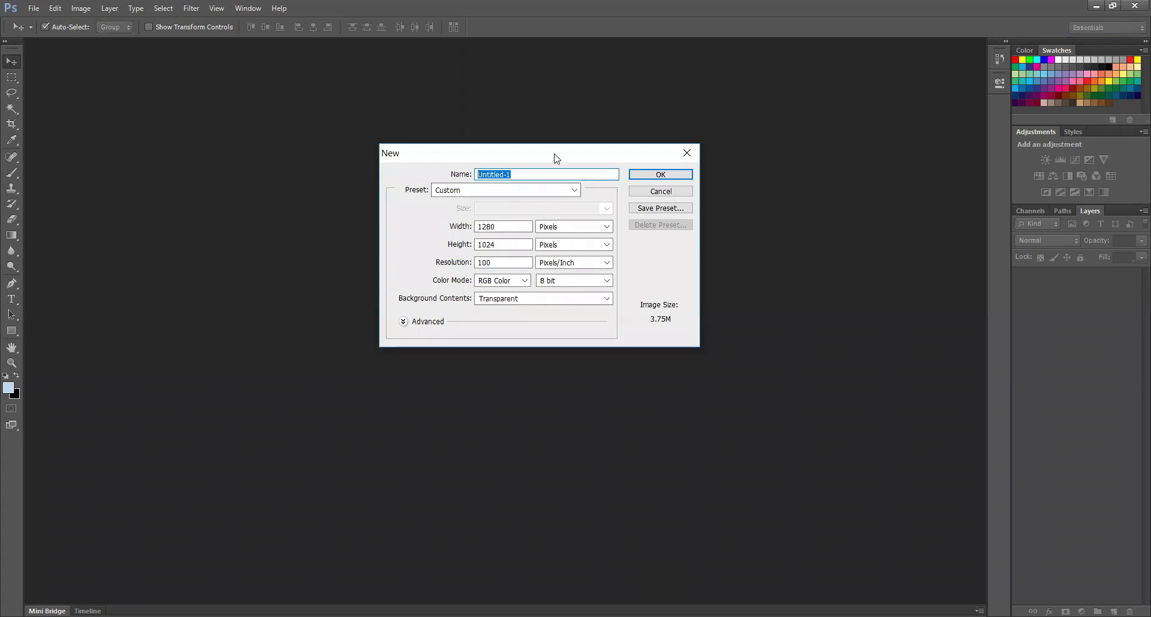
pyautogui.moveTo(556, 158); pyautogui.dragTo(521, 158)
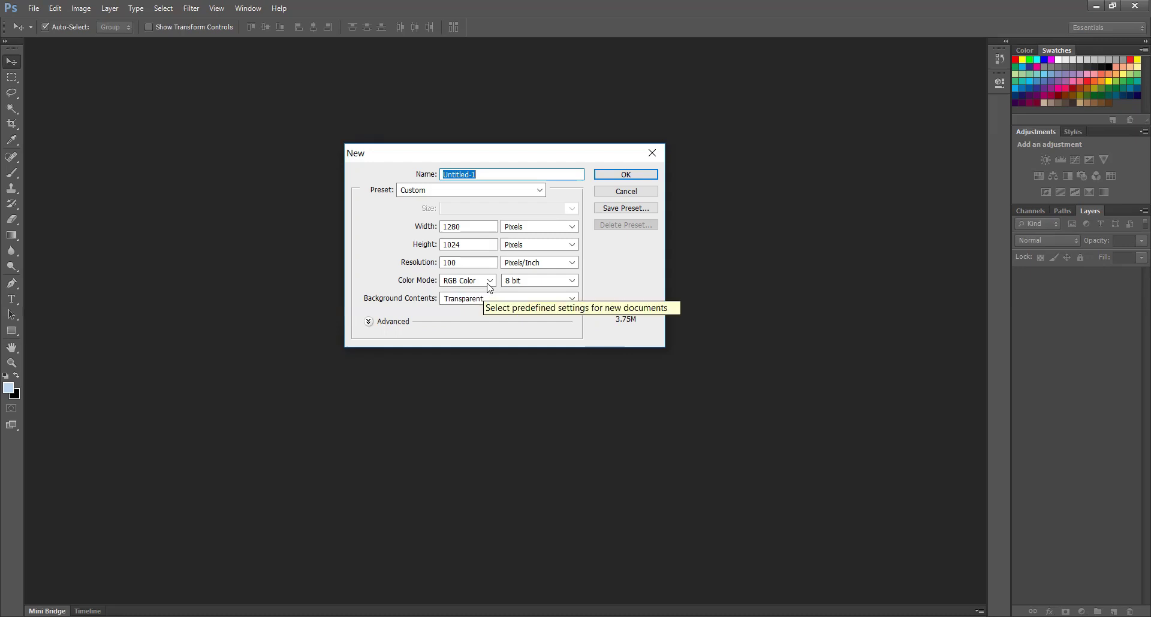
# Step: Choose the Photo preset for the new document and look through its landscape and portrait sizes
pyautogui.click(545, 195)
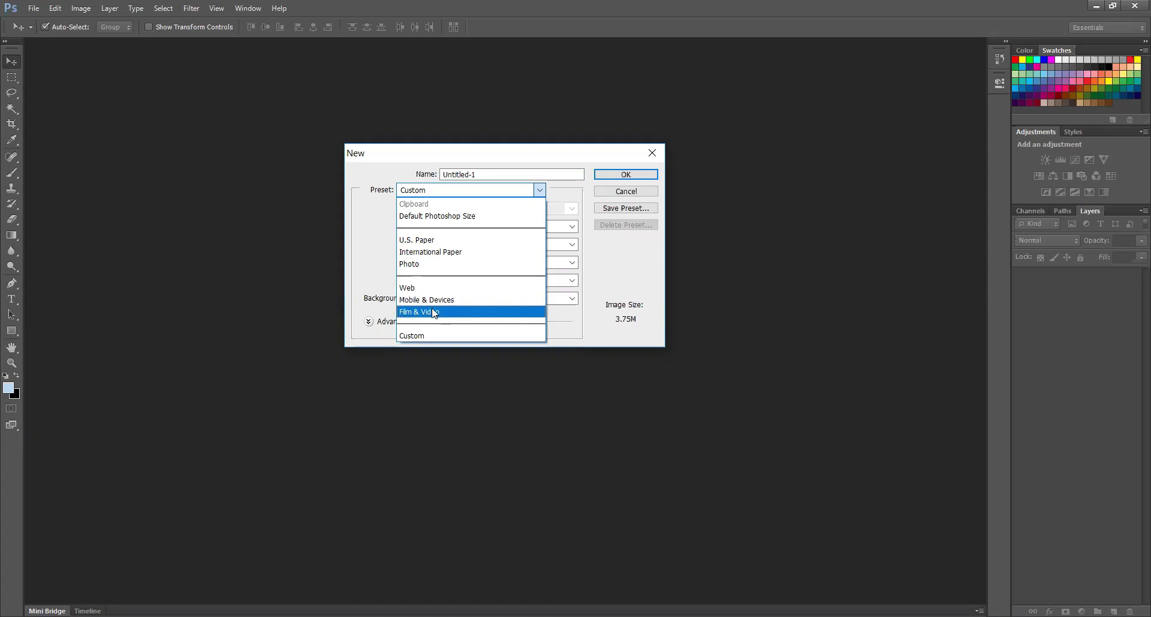
pyautogui.press('Up')
pyautogui.press('Up')
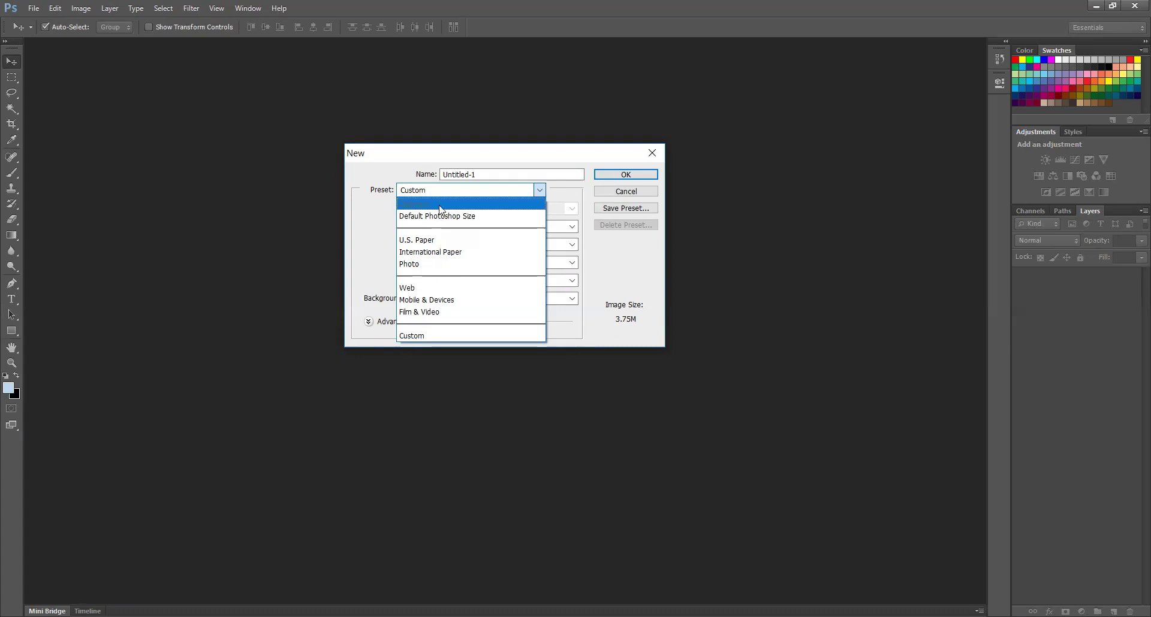
pyautogui.click(444, 265)
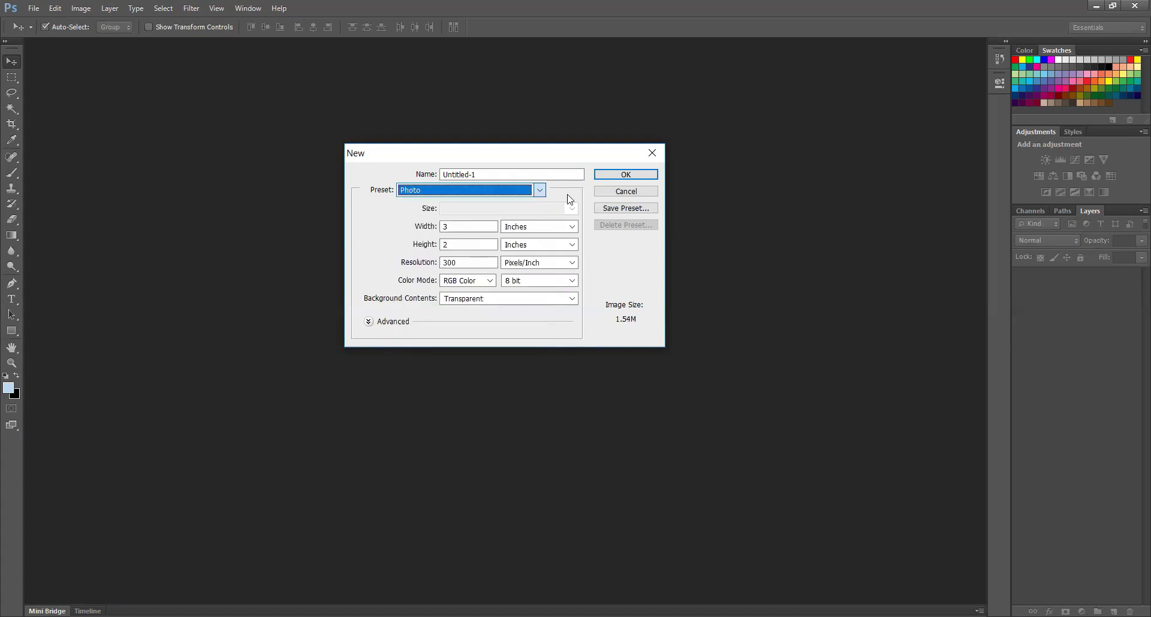
pyautogui.click(543, 209)
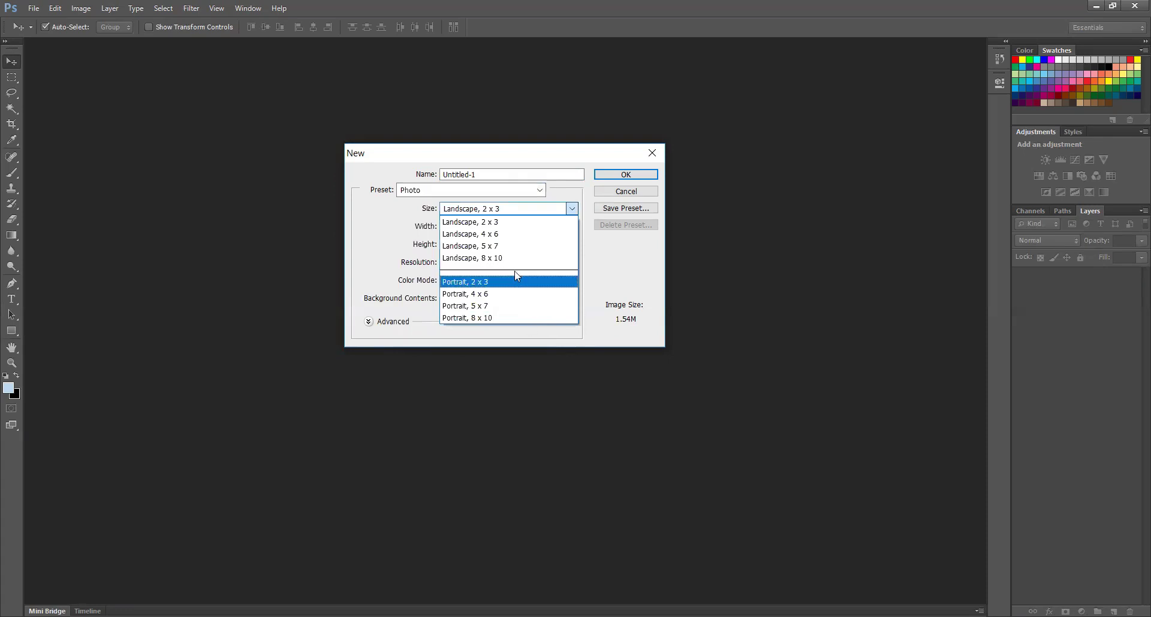
# Step: Choose the Web preset with a size of 1024 x 768 for the new document
pyautogui.click(493, 191)
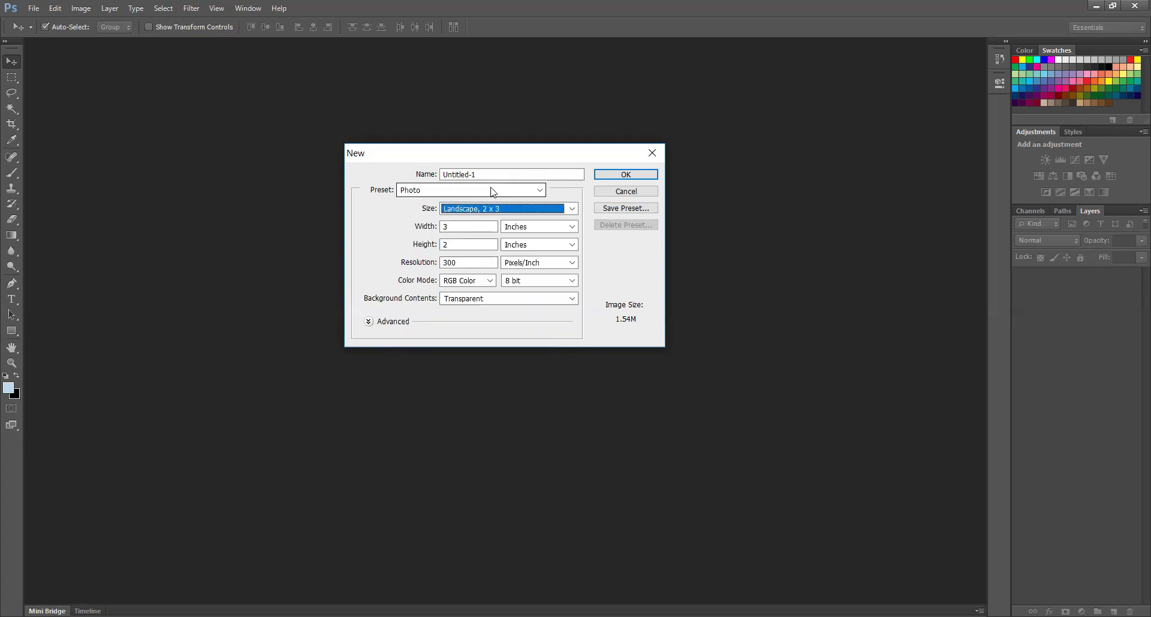
pyautogui.click(522, 230)
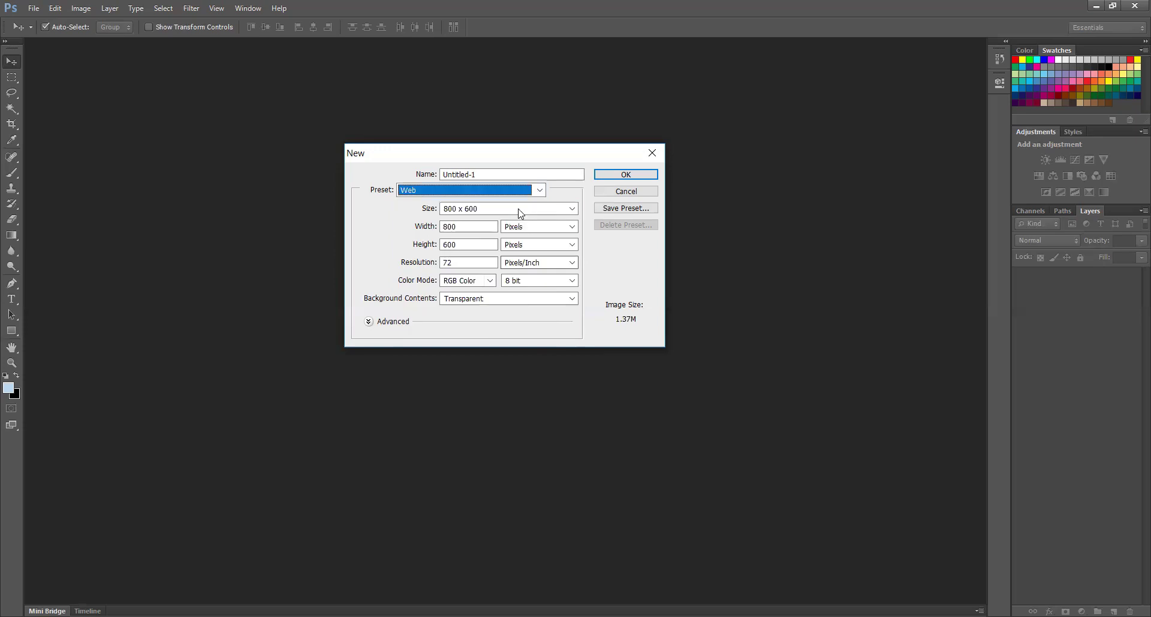
pyautogui.click(521, 208)
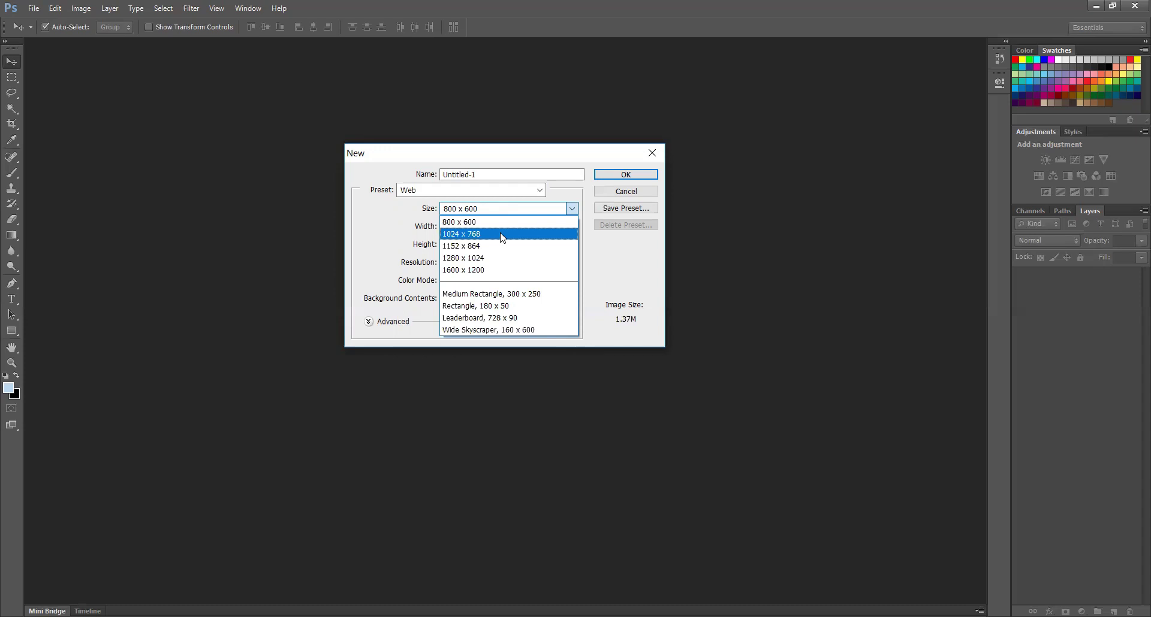
pyautogui.click(522, 234)
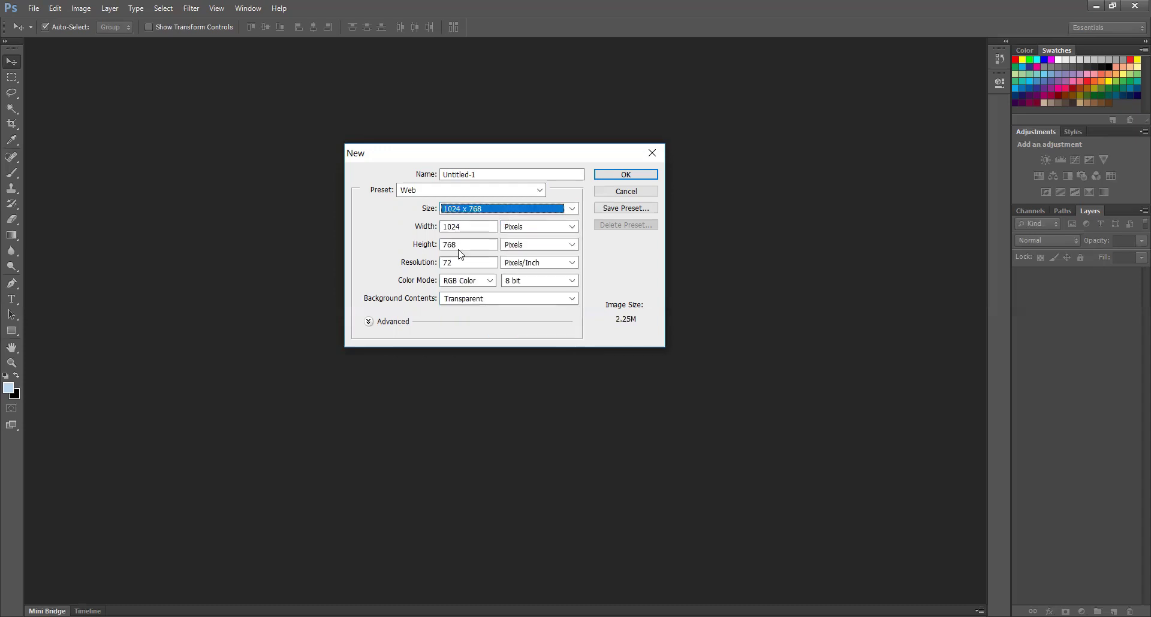
# Step: Examine the new document's width setting and the measurement units available for it
pyautogui.click(463, 223)
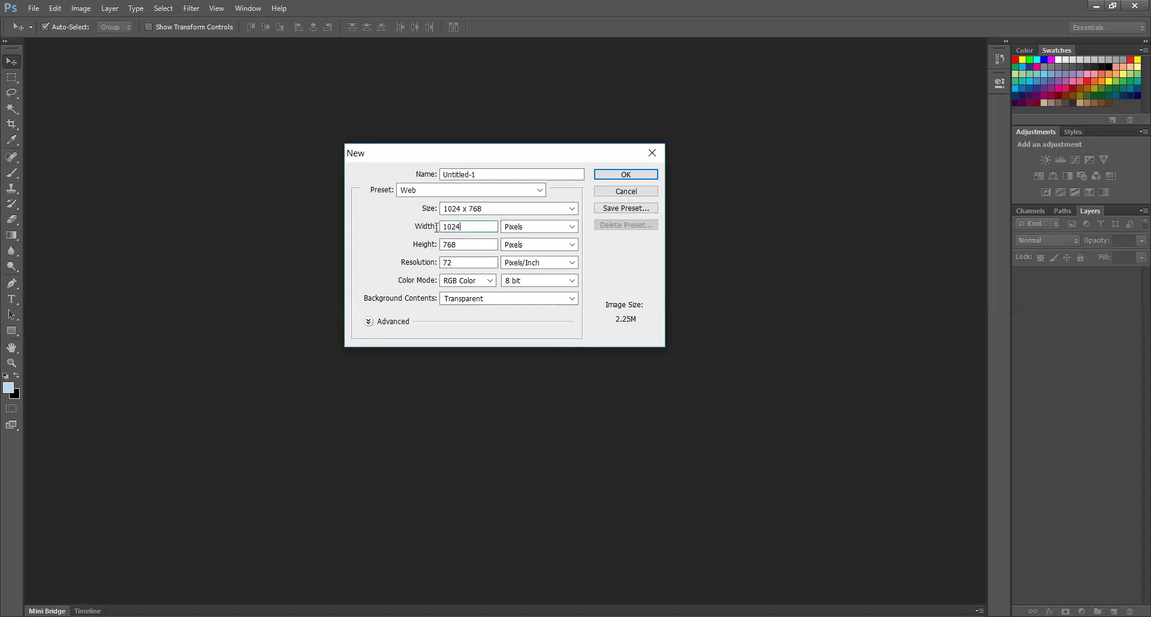
pyautogui.doubleClick(451, 226)
pyautogui.press('Tab')
pyautogui.click(468, 227)
pyautogui.click(565, 229)
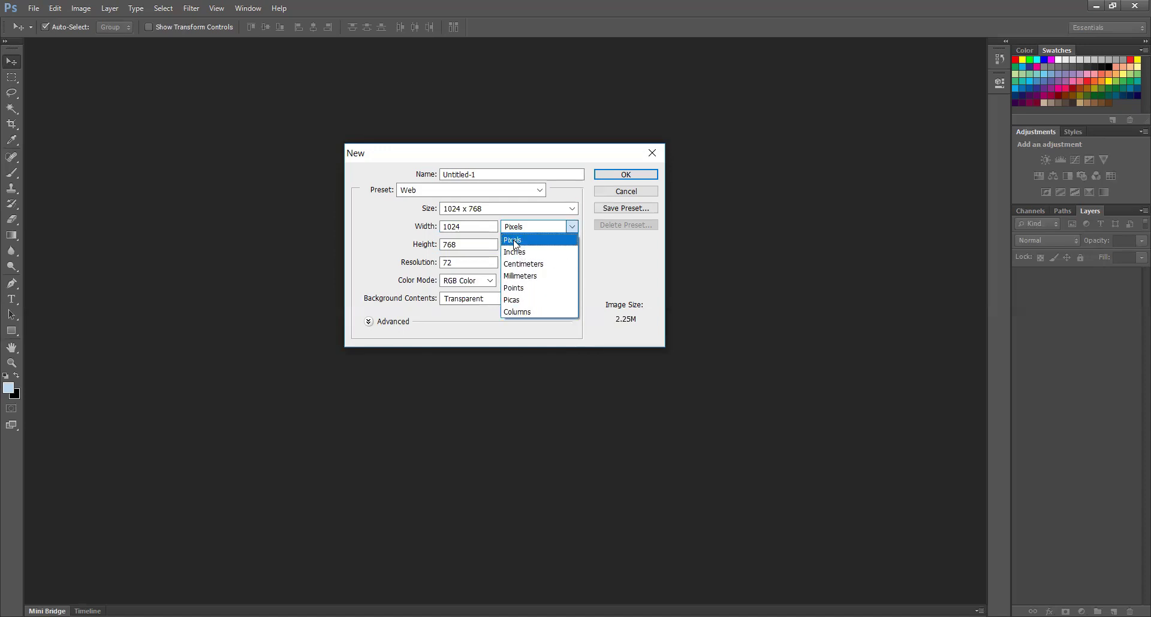
pyautogui.click(447, 310)
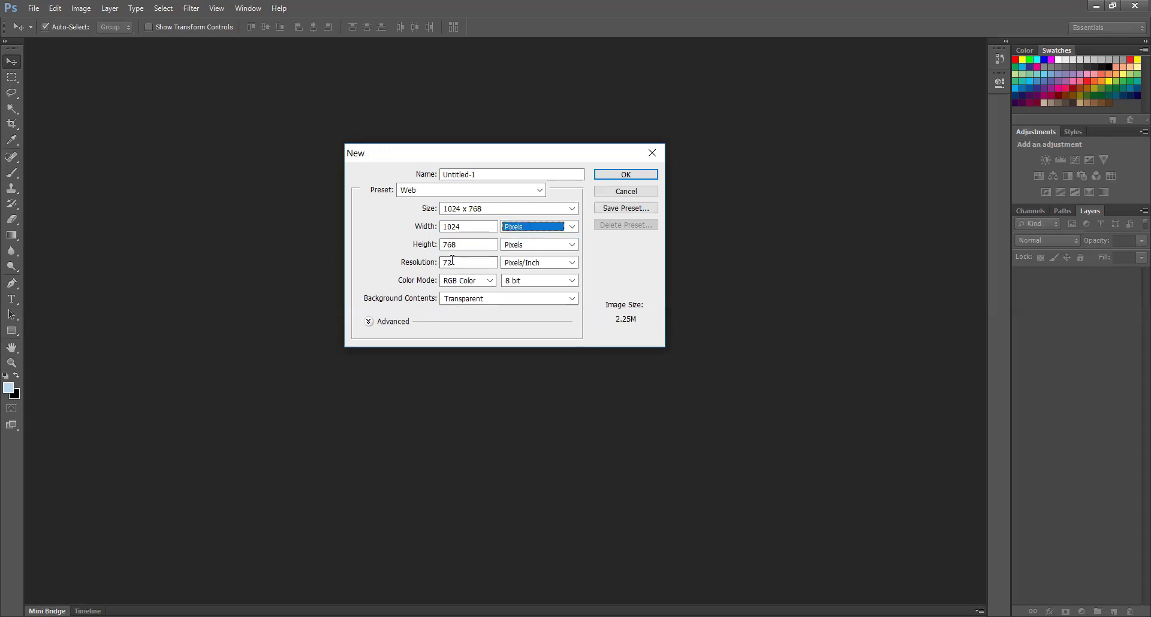
# Step: Set the new document's resolution to 100 pixels/inch
pyautogui.click(419, 262)
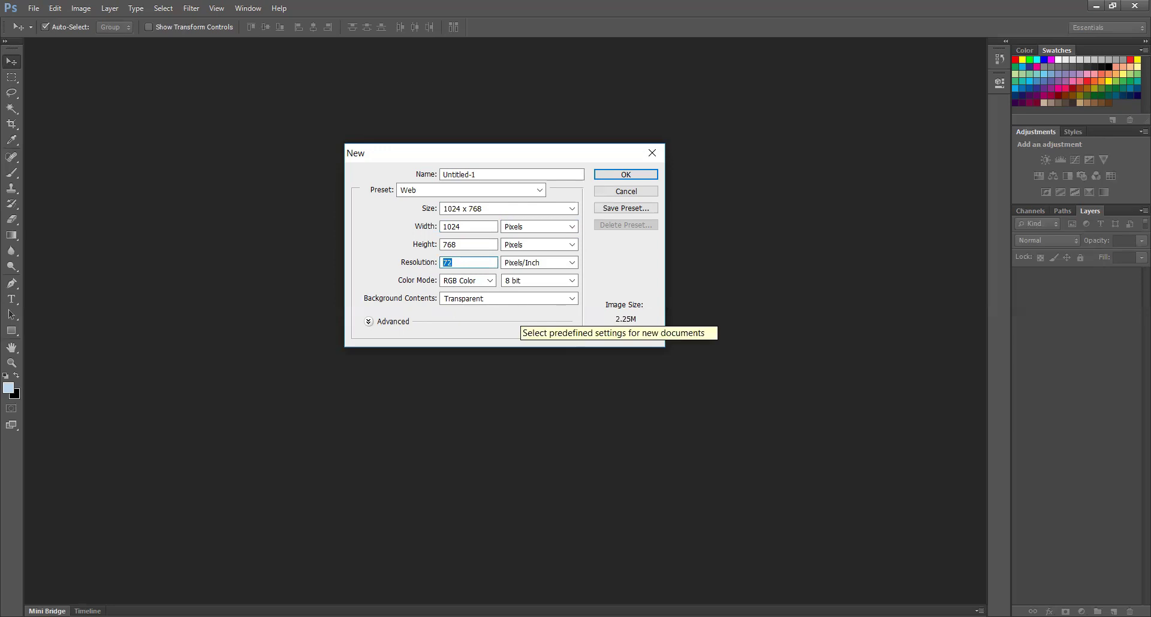
pyautogui.write('1000')
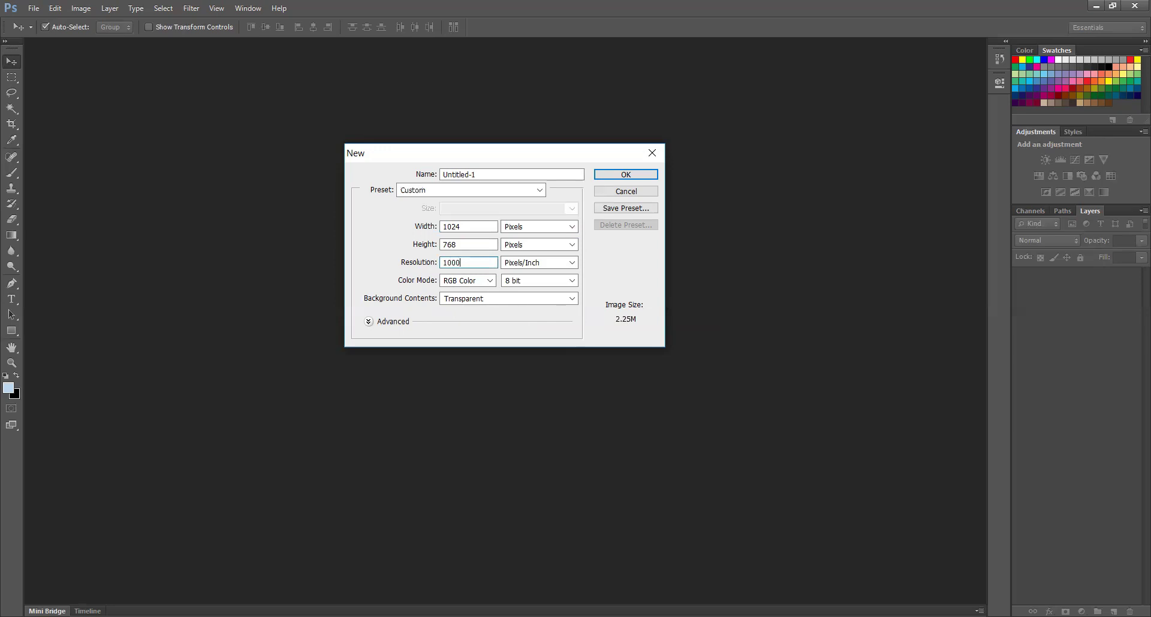
pyautogui.press('BackSpace')
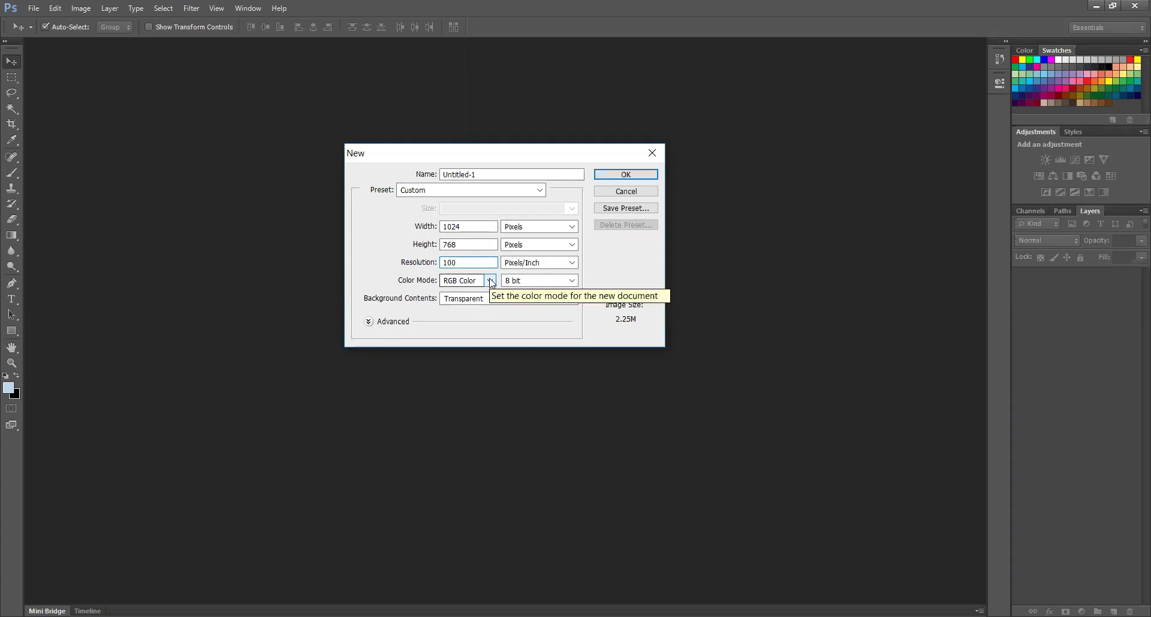
# Step: Review the color modes and bit depths offered for the new document
pyautogui.click(490, 281)
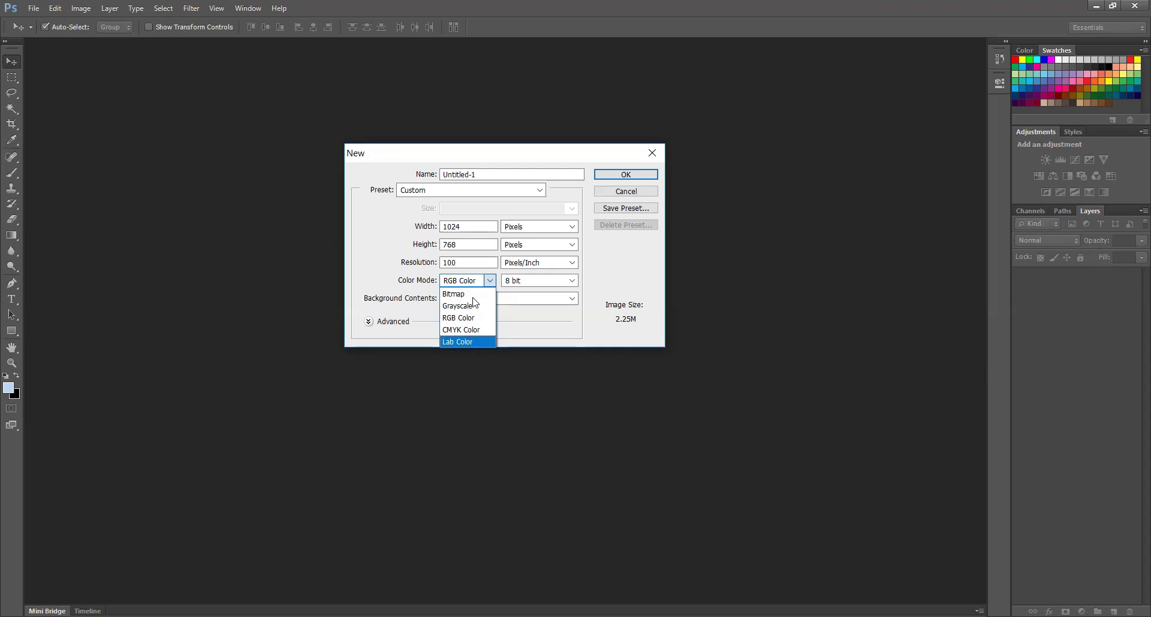
pyautogui.click(567, 294)
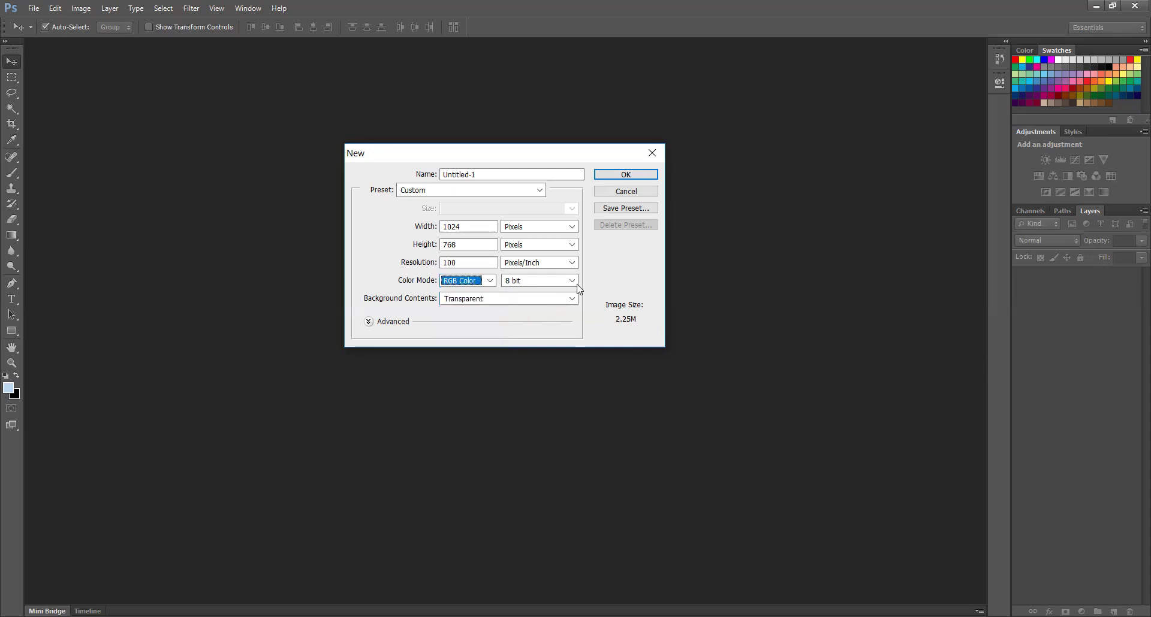
pyautogui.click(573, 281)
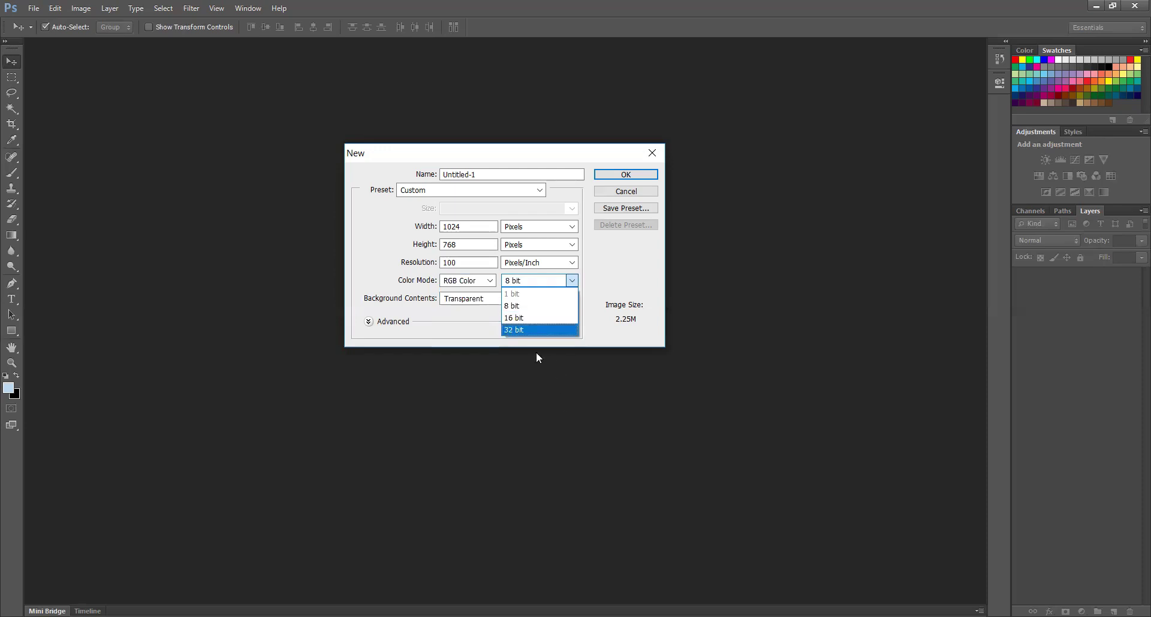
pyautogui.click(626, 328)
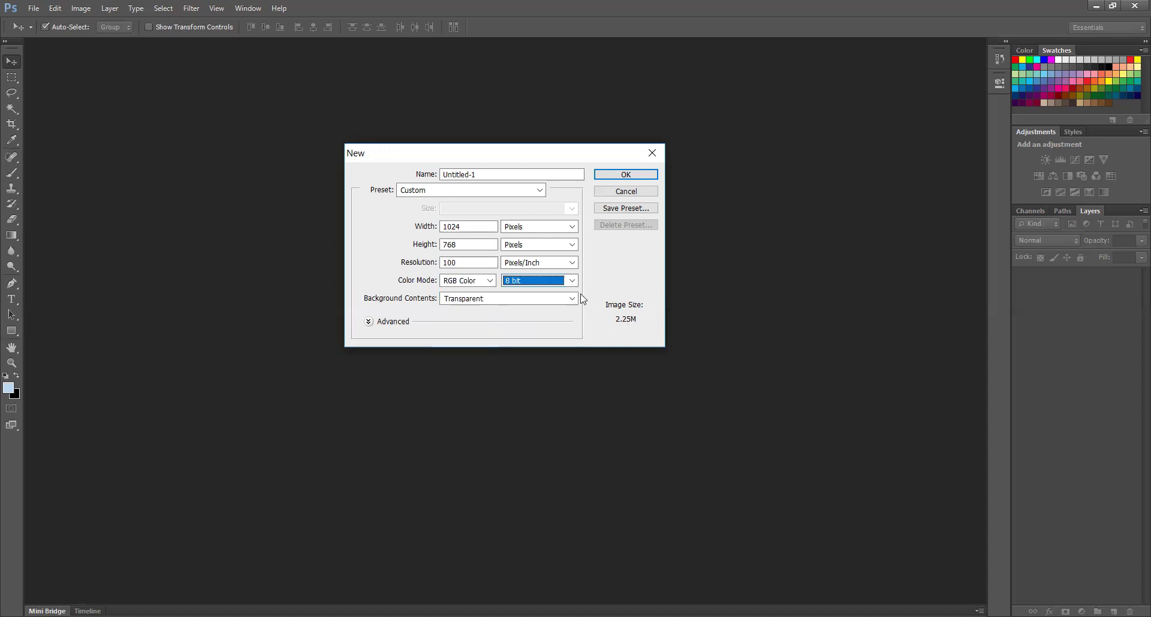
# Step: Try the 16 bit and 32 bit color depths to compare image sizes, and set the depth back to 8 bit
pyautogui.hotkey('alt', 'Down')
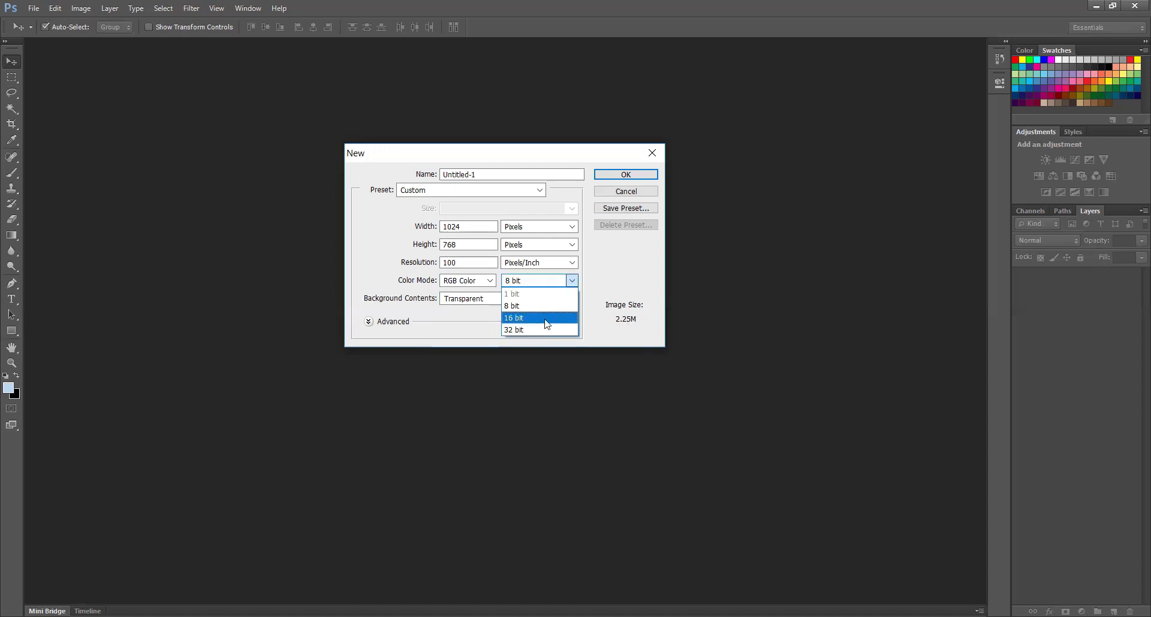
pyautogui.press('Return')
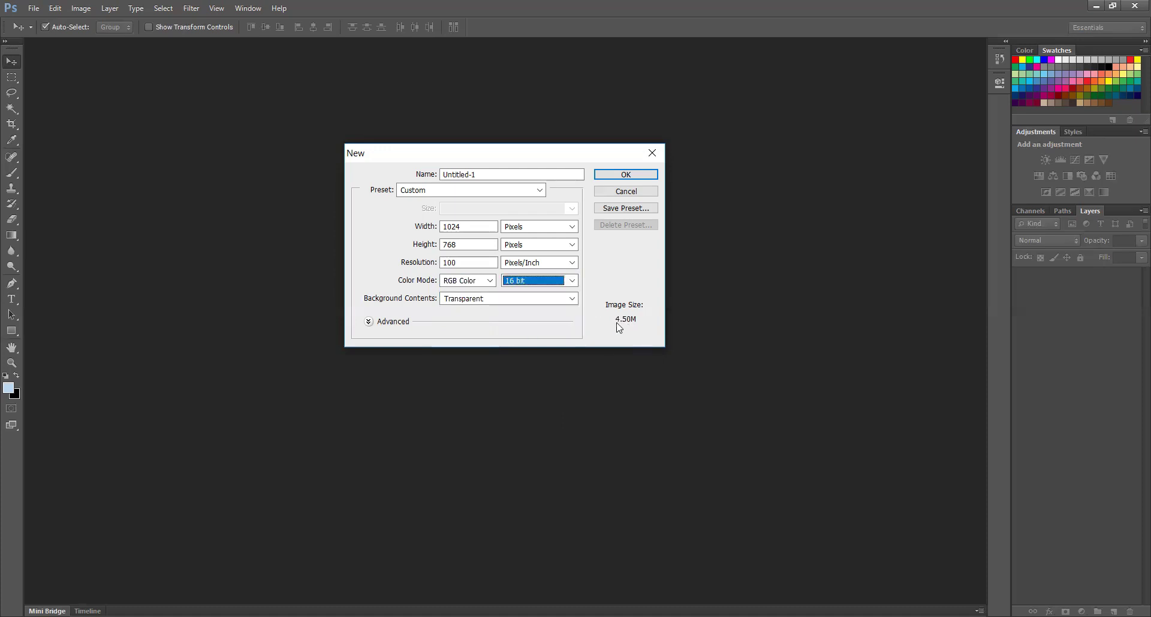
pyautogui.click(574, 278)
pyautogui.click(547, 338)
pyautogui.hotkey('alt', 'Down')
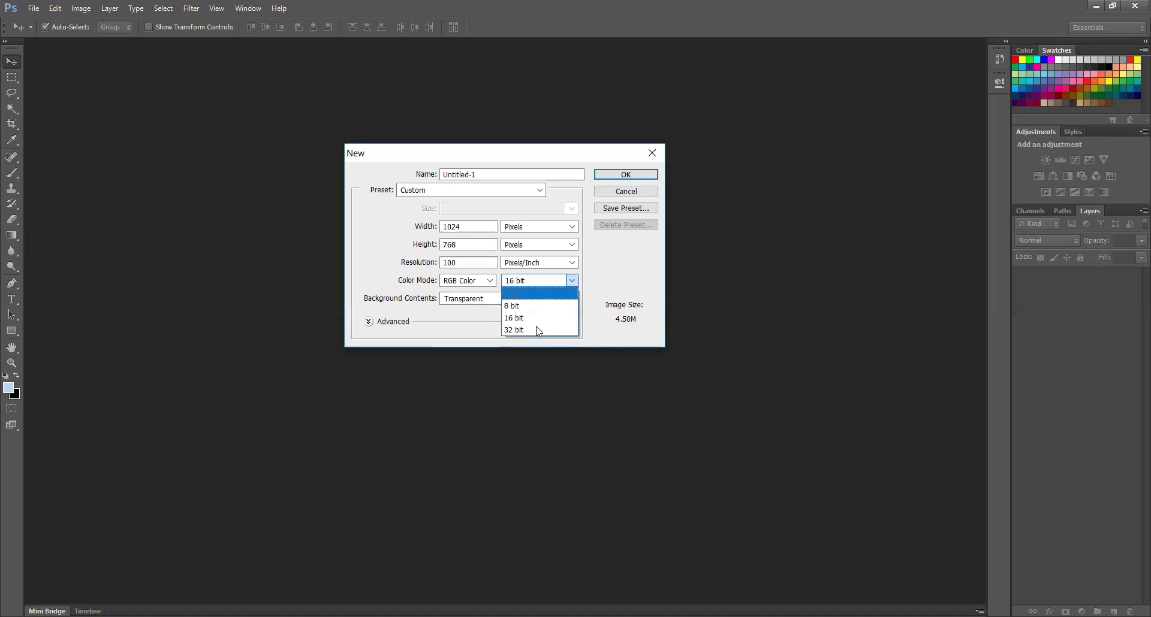
pyautogui.click(558, 331)
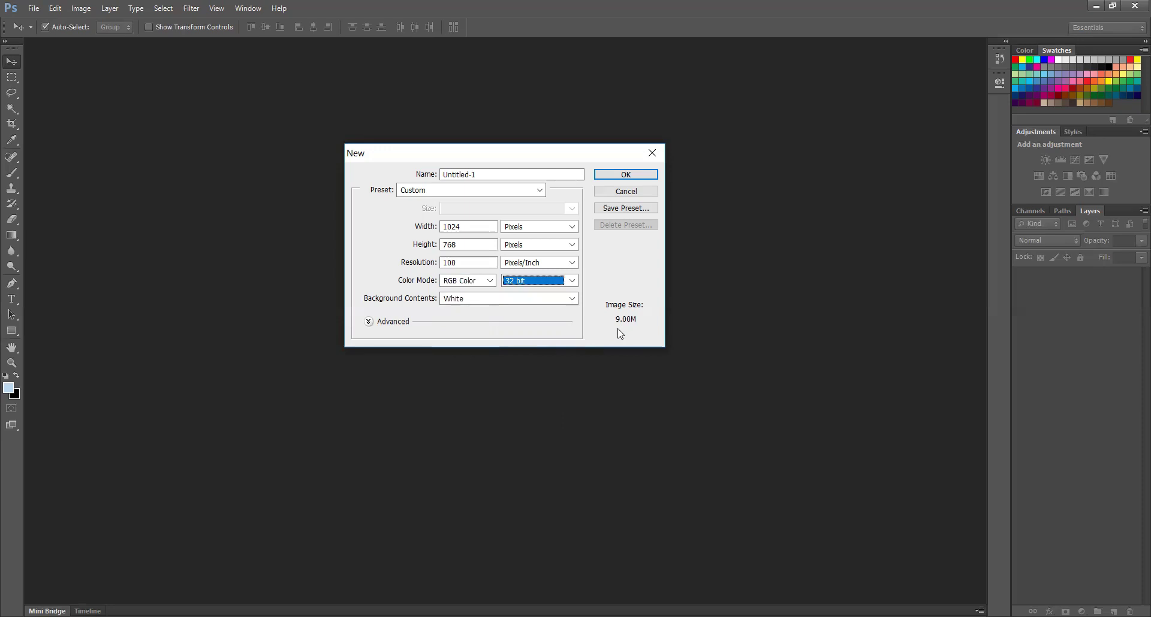
pyautogui.click(551, 288)
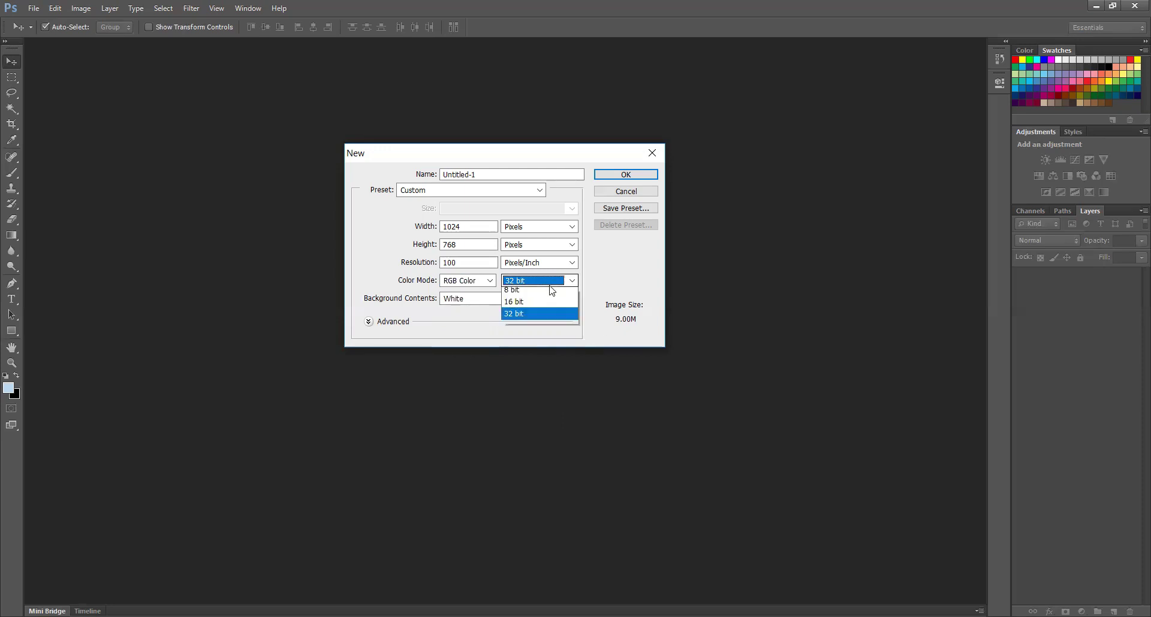
pyautogui.click(548, 307)
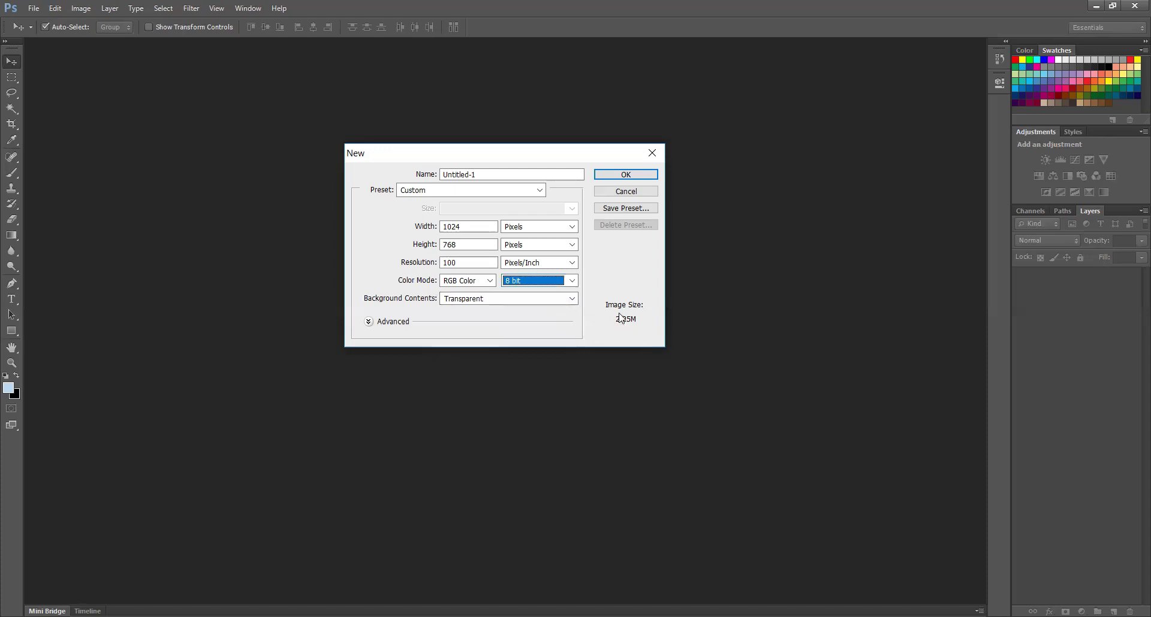
# Step: Choose Transparent background contents and create the new document
pyautogui.click(569, 299)
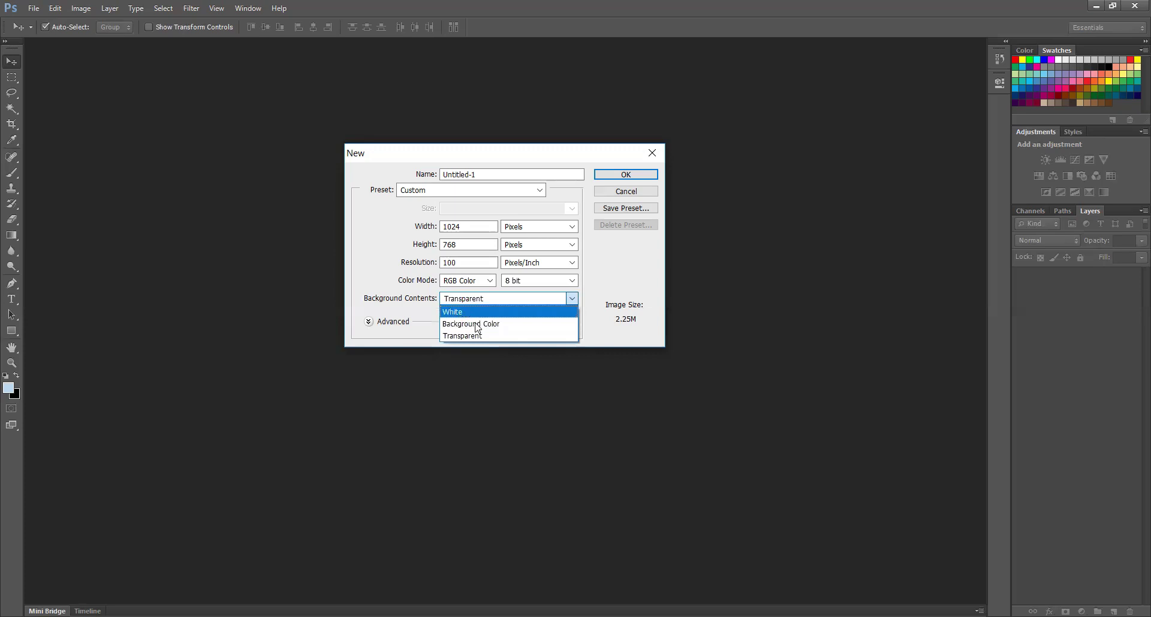
pyautogui.press('Down')
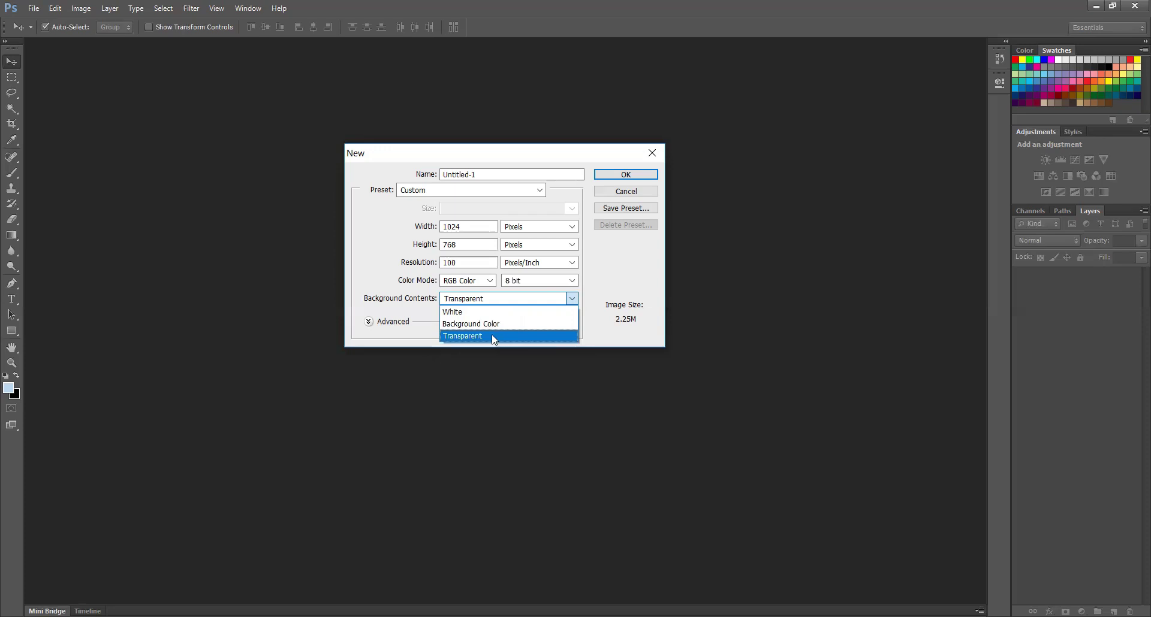
pyautogui.click(643, 181)
pyautogui.click(640, 177)
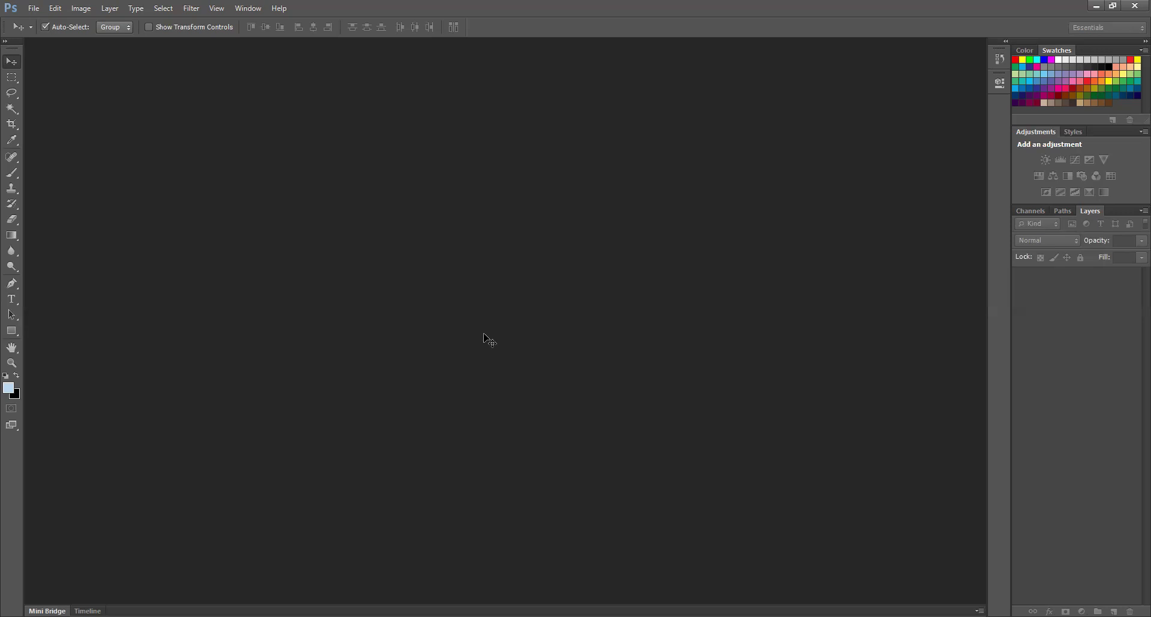
pyautogui.hotkey('alt', 'f')
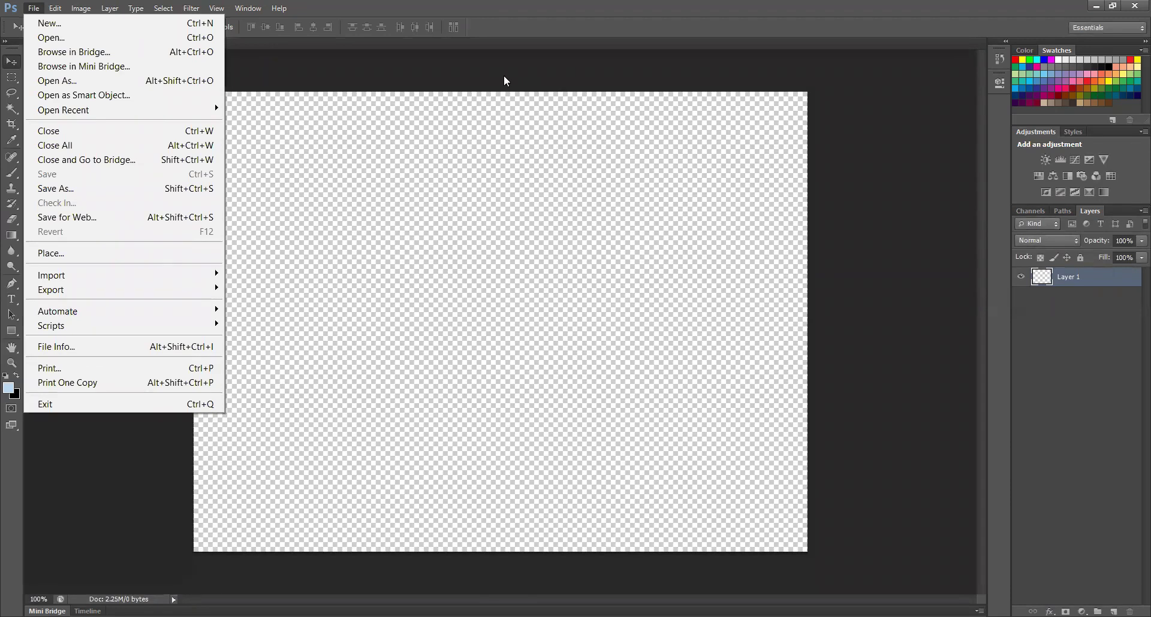
pyautogui.click(587, 216)
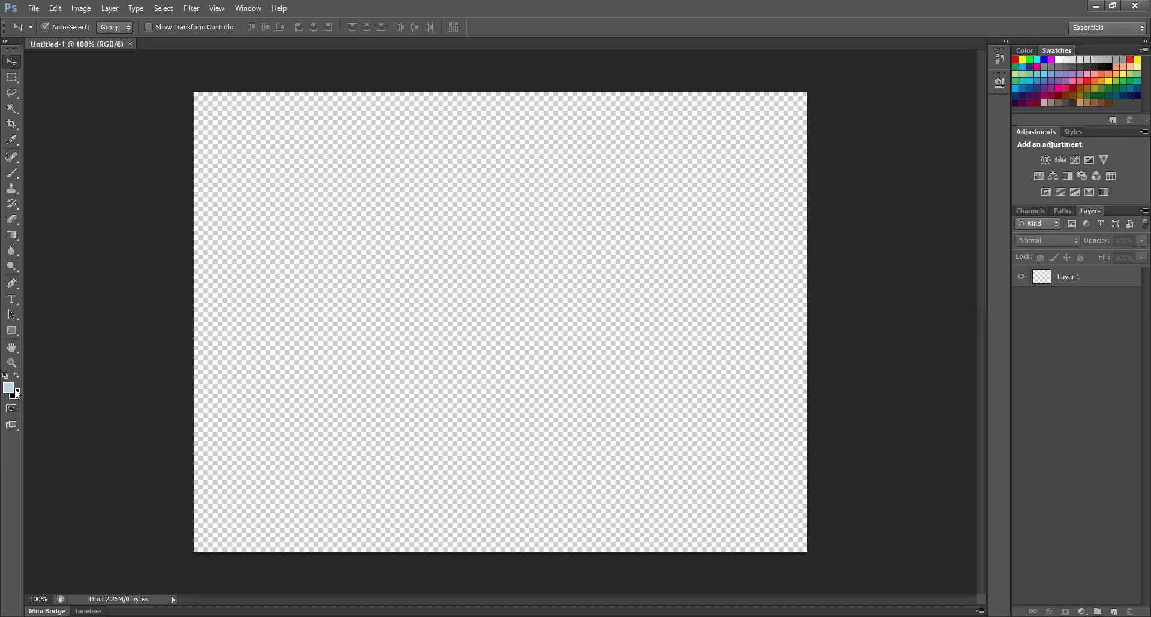
# Step: Open the foreground color picker and try blue, orange and purple hues for the color
pyautogui.click(18, 158)
pyautogui.click(10, 389)
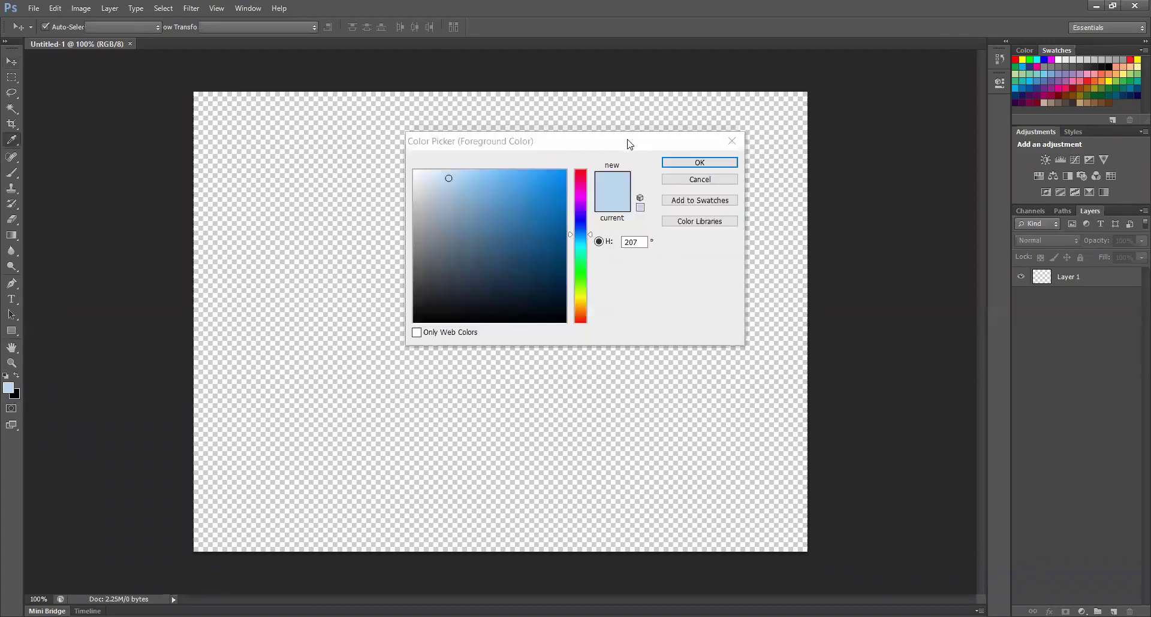
pyautogui.moveTo(627, 142); pyautogui.dragTo(552, 220)
pyautogui.click(514, 302)
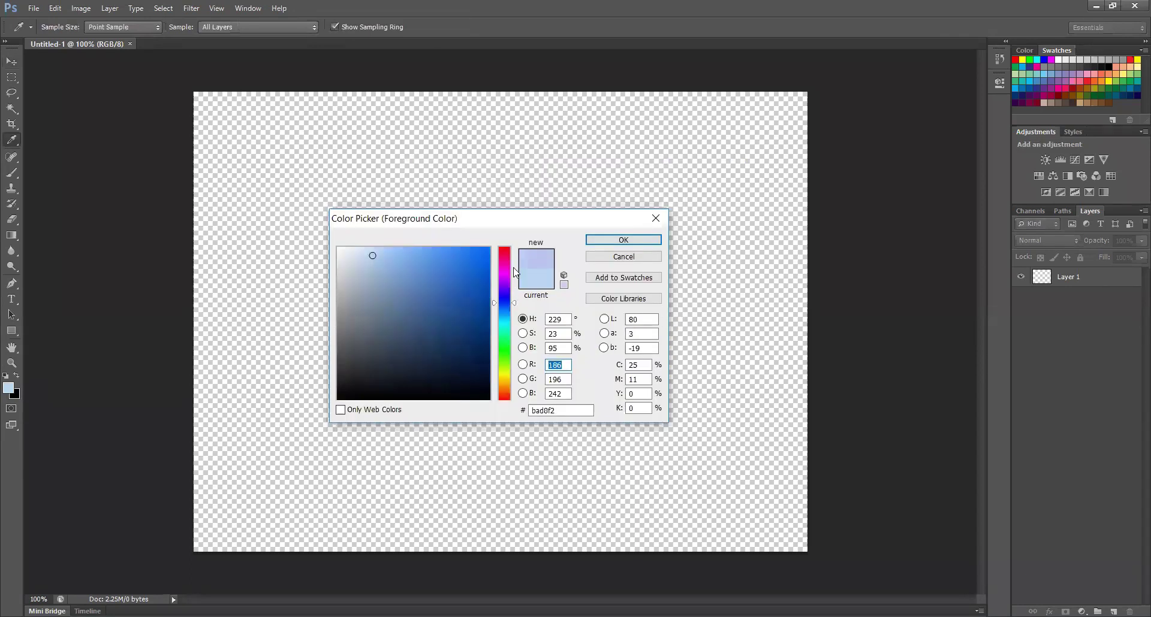
pyautogui.click(514, 294)
pyautogui.click(503, 394)
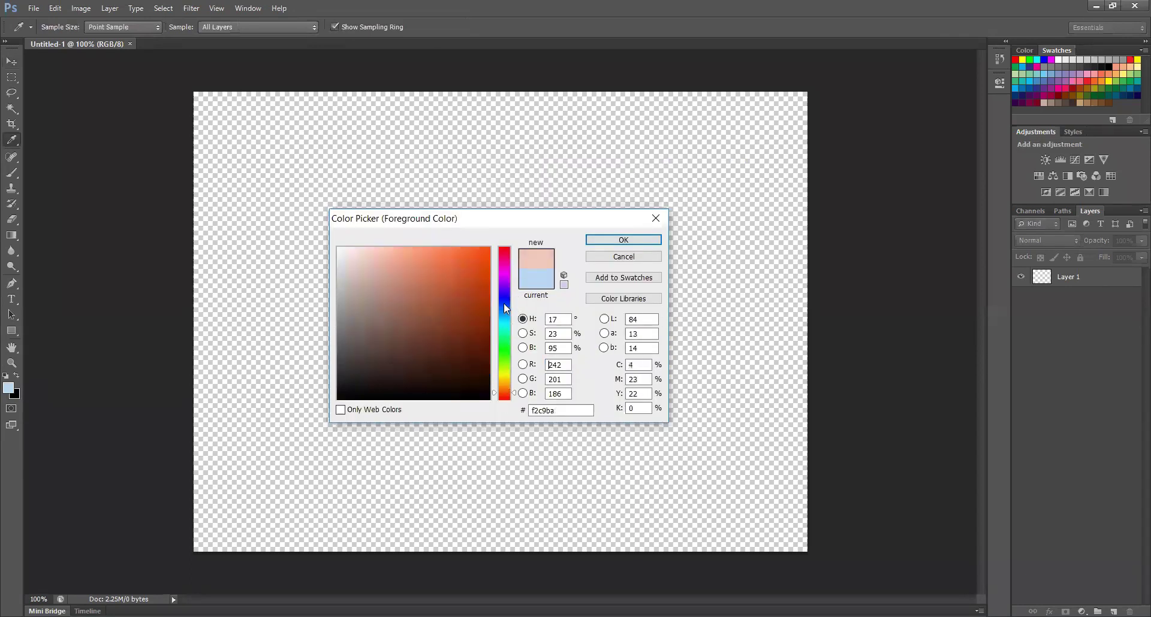
pyautogui.click(504, 279)
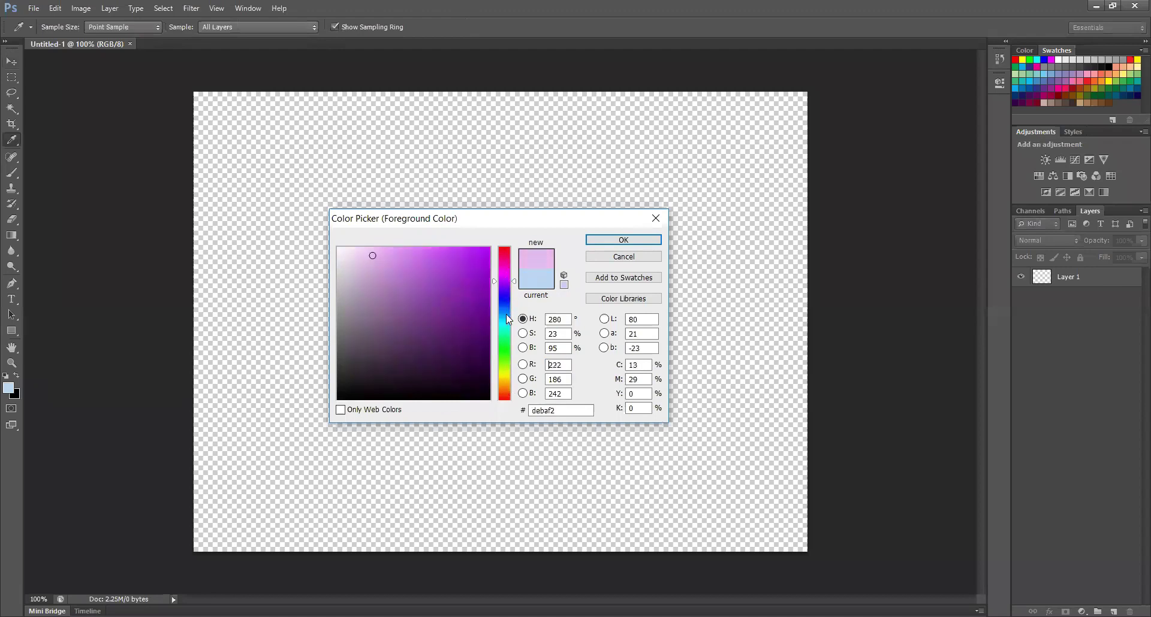
# Step: Choose a green hue, compare darker and brighter shades, and set the foreground color to bright green #13dd1d
pyautogui.click(505, 351)
pyautogui.click(504, 356)
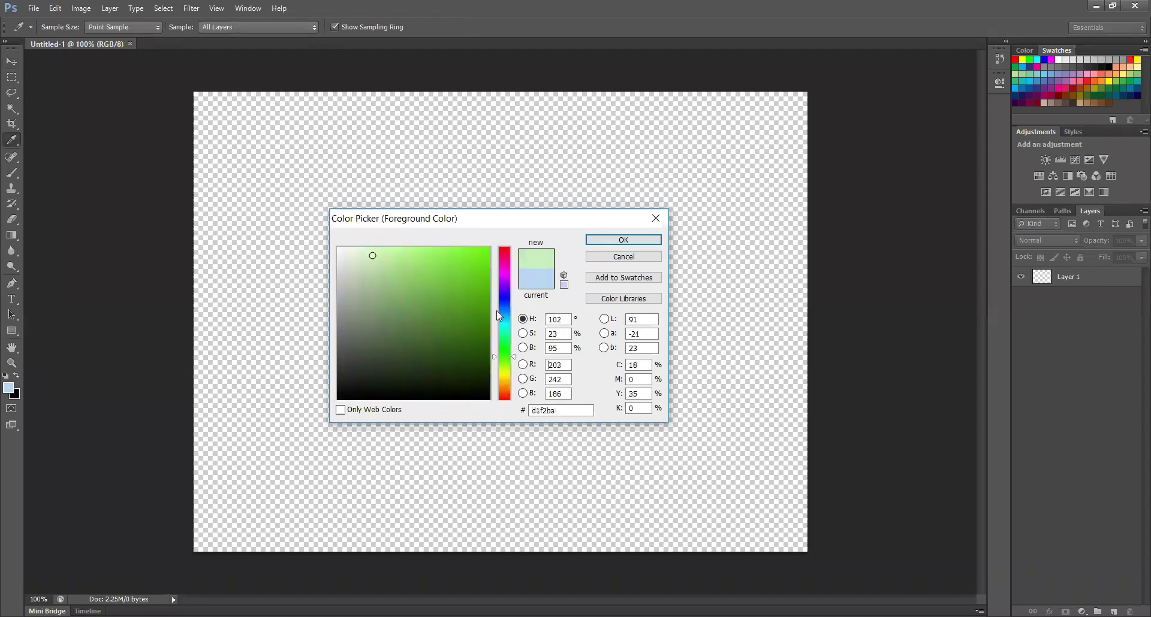
pyautogui.click(469, 256)
pyautogui.click(482, 301)
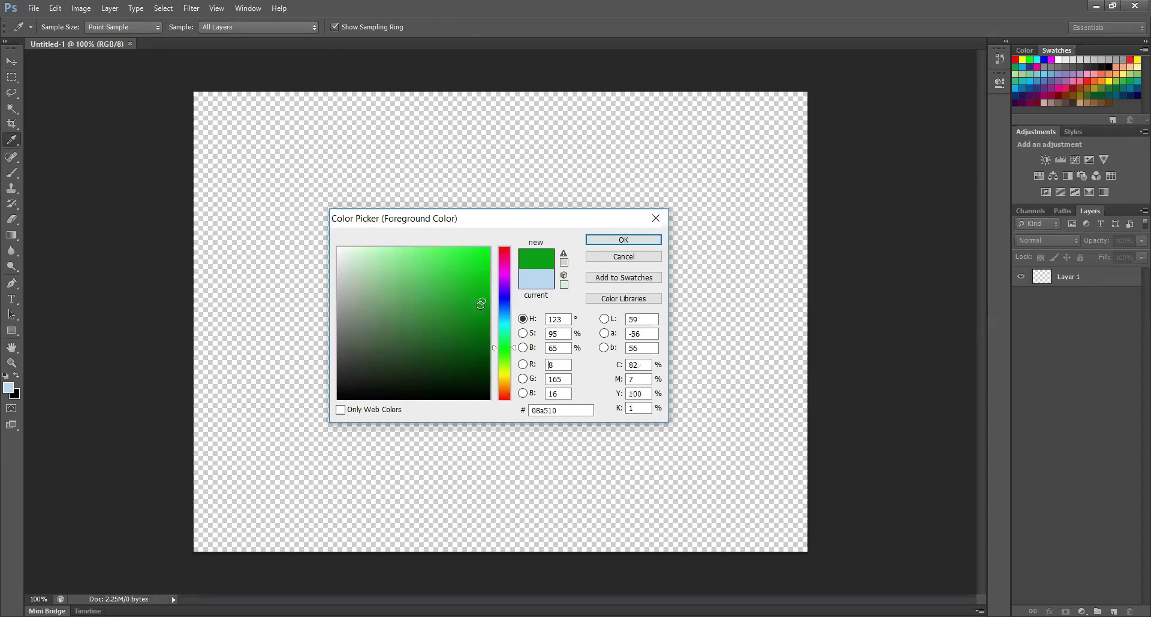
pyautogui.click(482, 353)
pyautogui.click(483, 365)
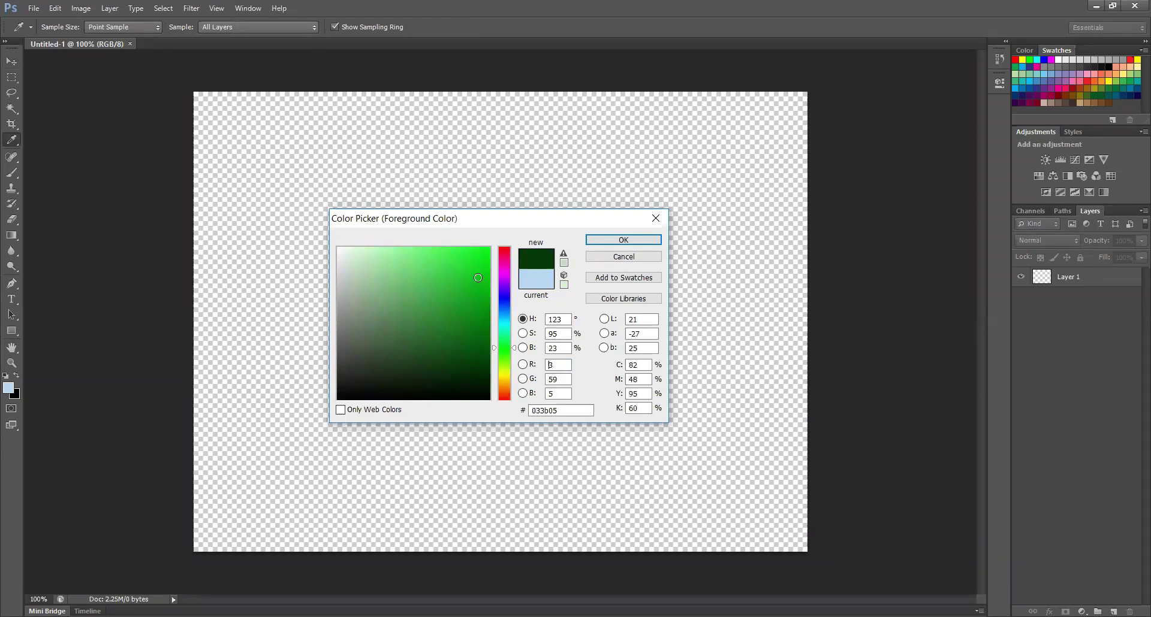
pyautogui.click(477, 266)
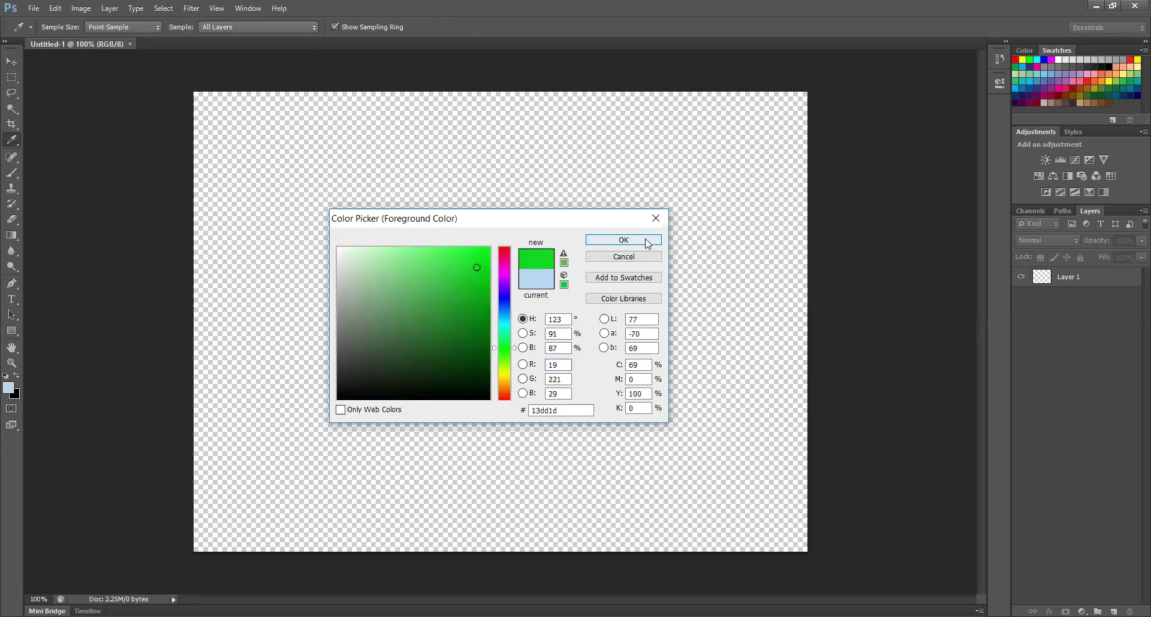
pyautogui.press('Return')
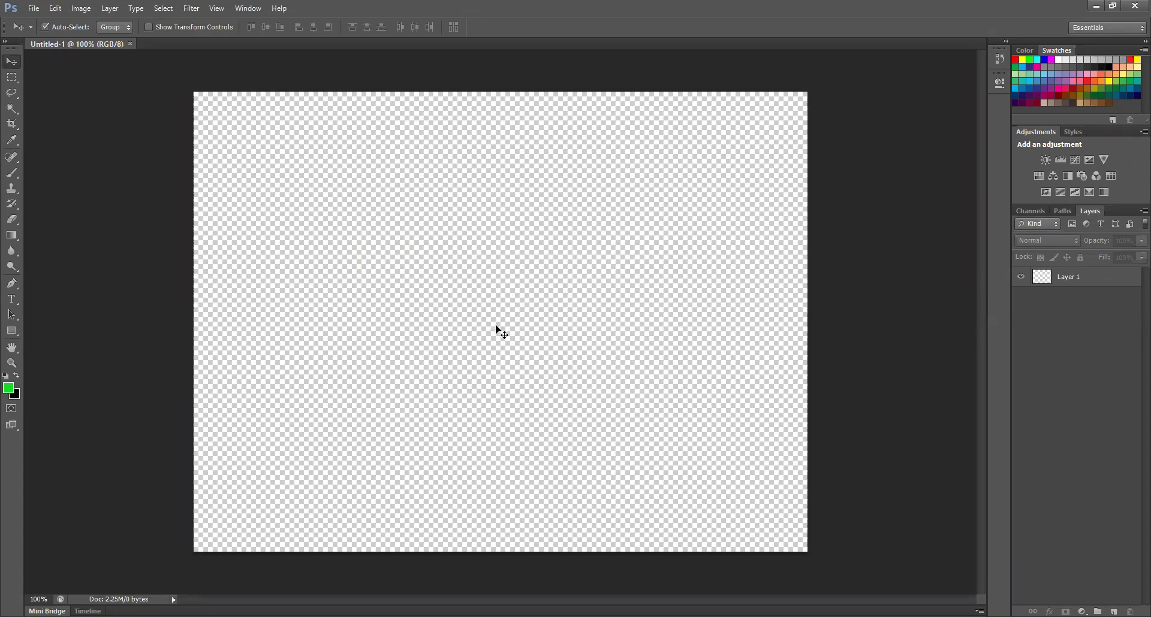
# Step: Set the background color to red #c30b0b
pyautogui.click(14, 400)
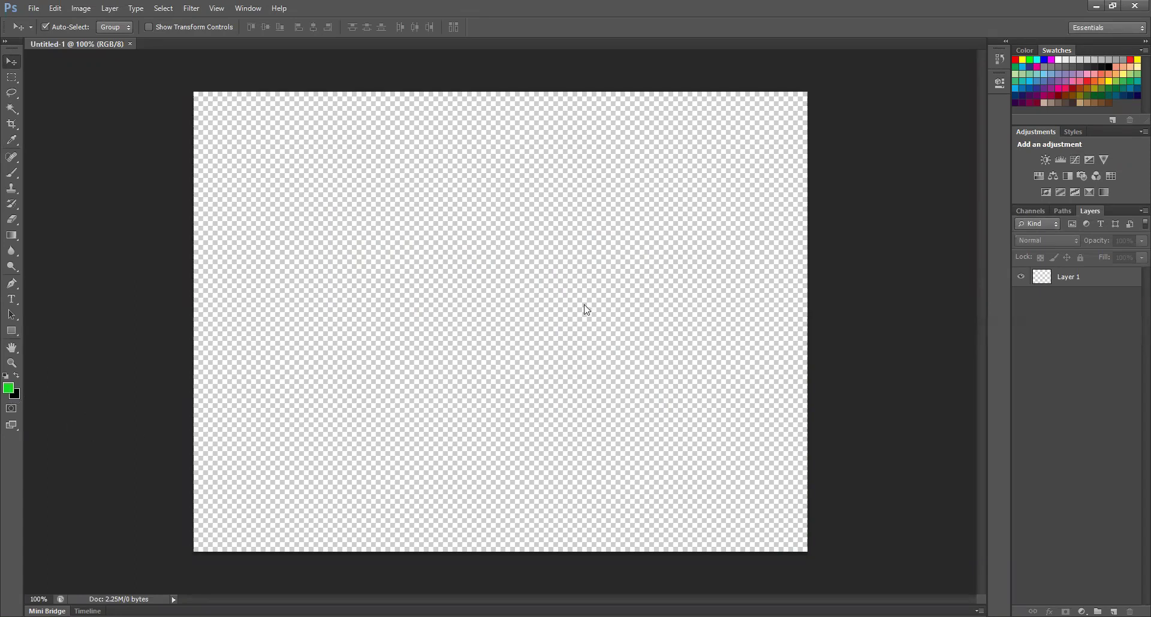
pyautogui.click(481, 283)
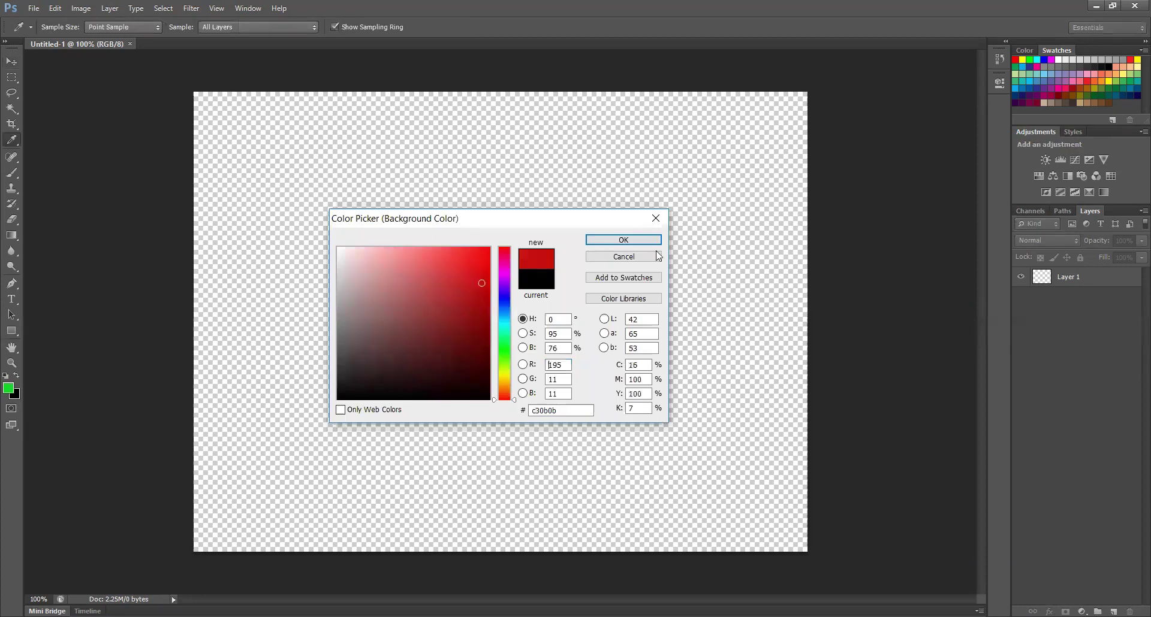
pyautogui.press('Return')
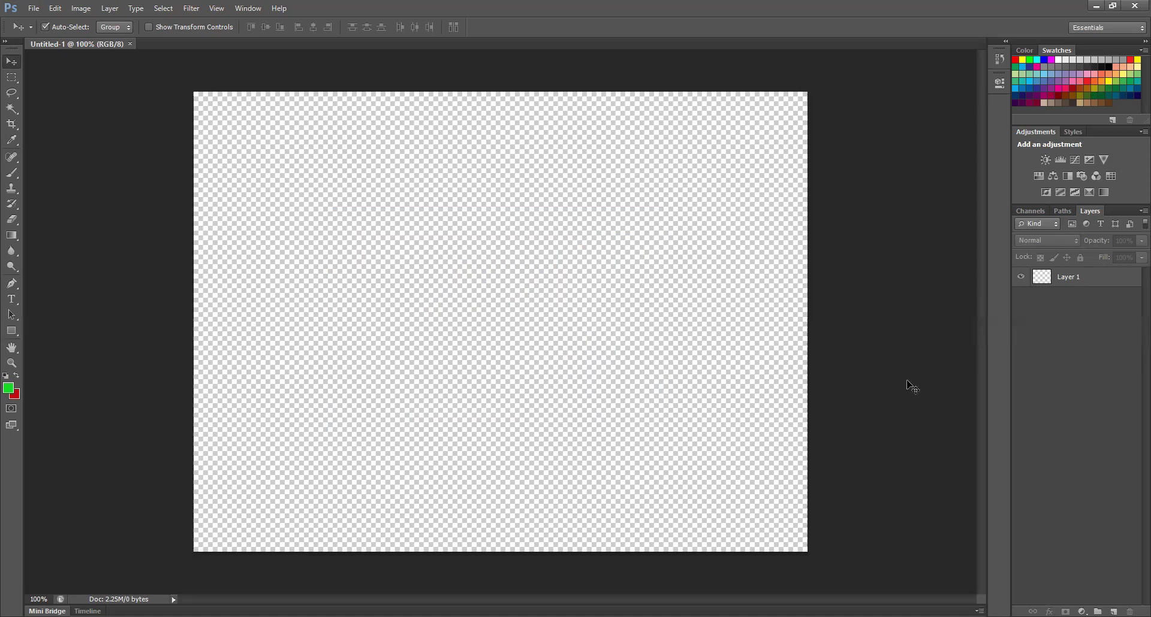
# Step: Fill Layer 1 with the green foreground color, and refill it with the red background color
pyautogui.click(1071, 279)
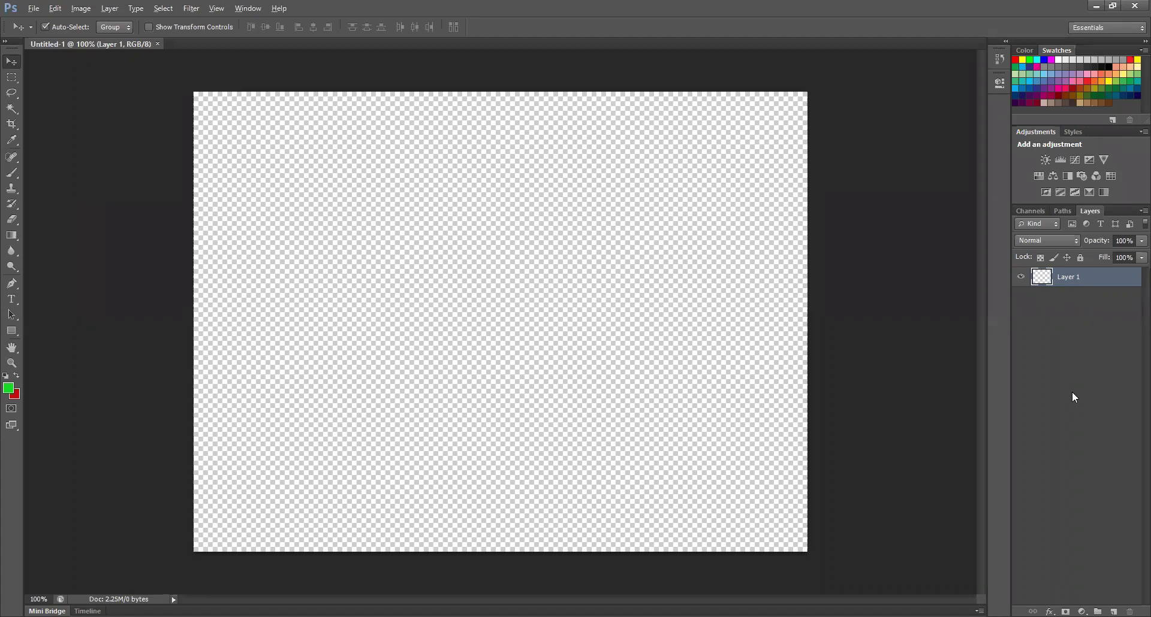
pyautogui.hotkey('alt', 'BackSpace')
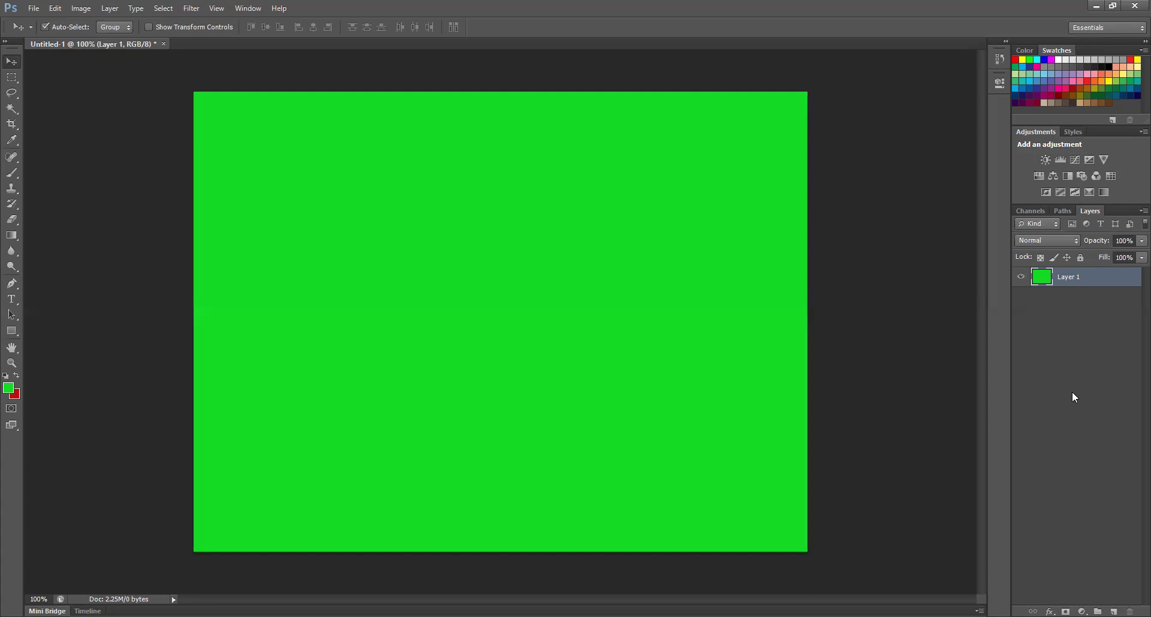
pyautogui.hotkey('ctrl', 'BackSpace')
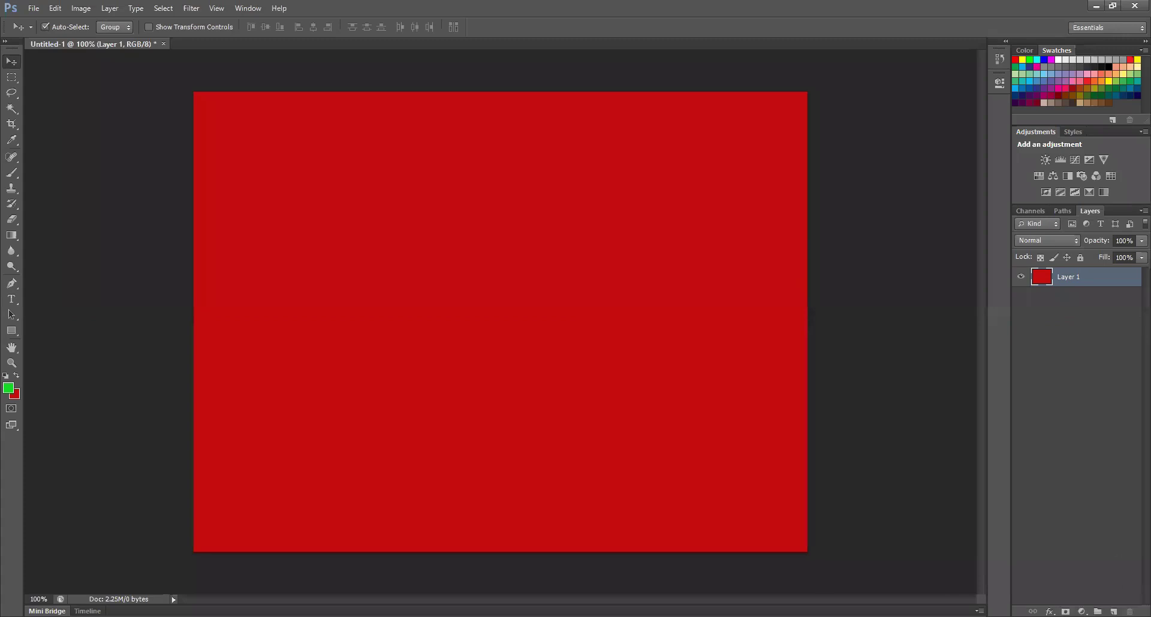
# Step: Add a new layer above Layer 1 and fill it with the green foreground color
pyautogui.click(1112, 612)
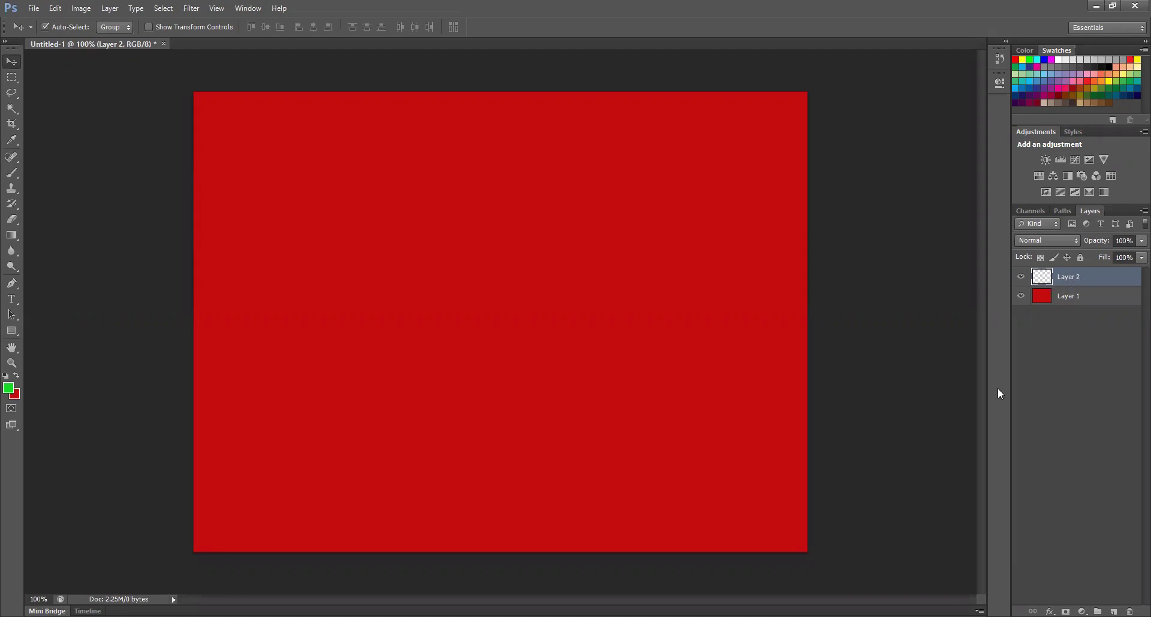
pyautogui.hotkey('alt', 'BackSpace')
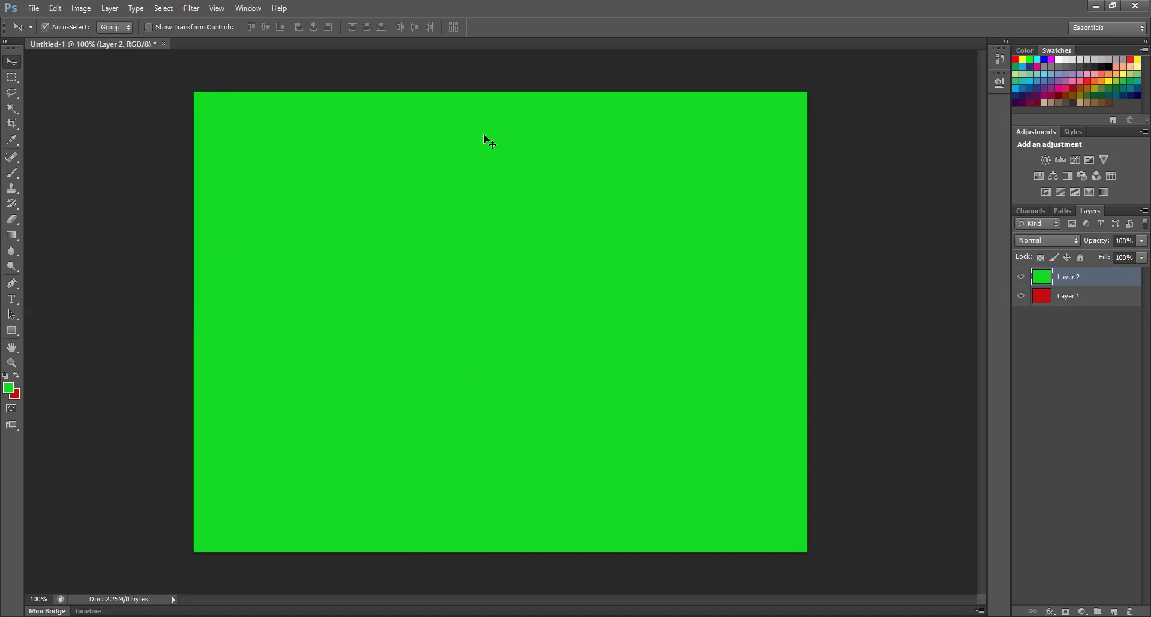
# Step: Try shifting the green layer down to expose a strip of the red layer, and undo the move
pyautogui.moveTo(485, 154); pyautogui.dragTo(483, 168)
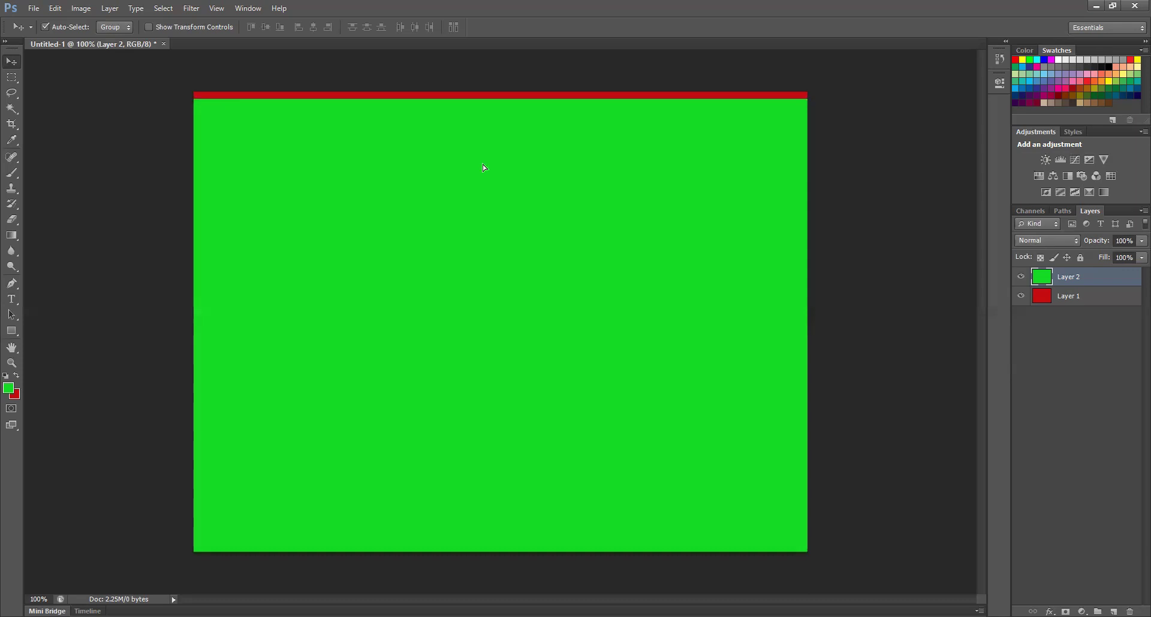
pyautogui.hotkey('shift', 'Down')
pyautogui.hotkey('shift', 'Down')
pyautogui.hotkey('shift', 'Down')
pyautogui.hotkey('shift', 'Down')
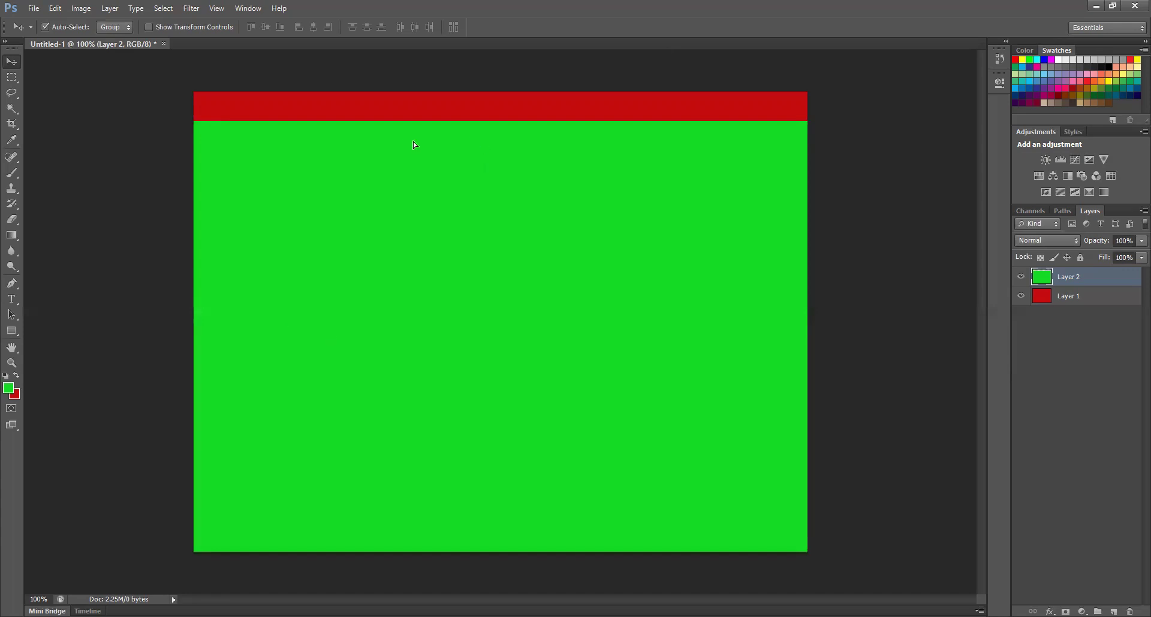
pyautogui.hotkey('ctrl', 'z')
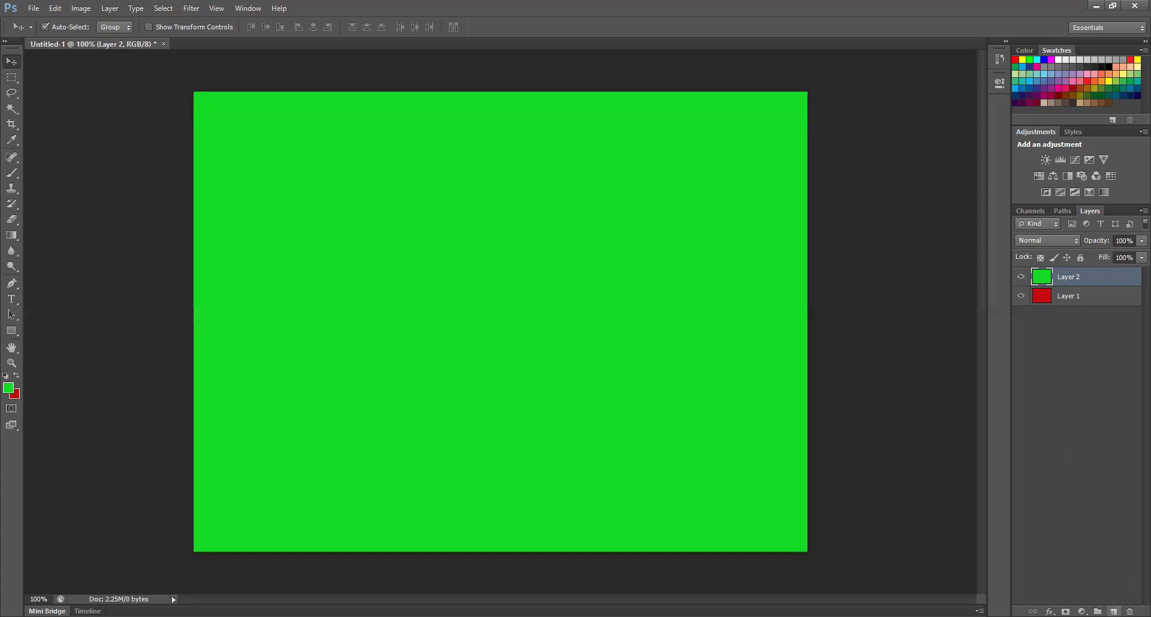
# Step: Add a third layer on top and fill it with dark blue #04129f as the foreground color
pyautogui.hotkey('ctrl', 'shift', 'alt', 'n')
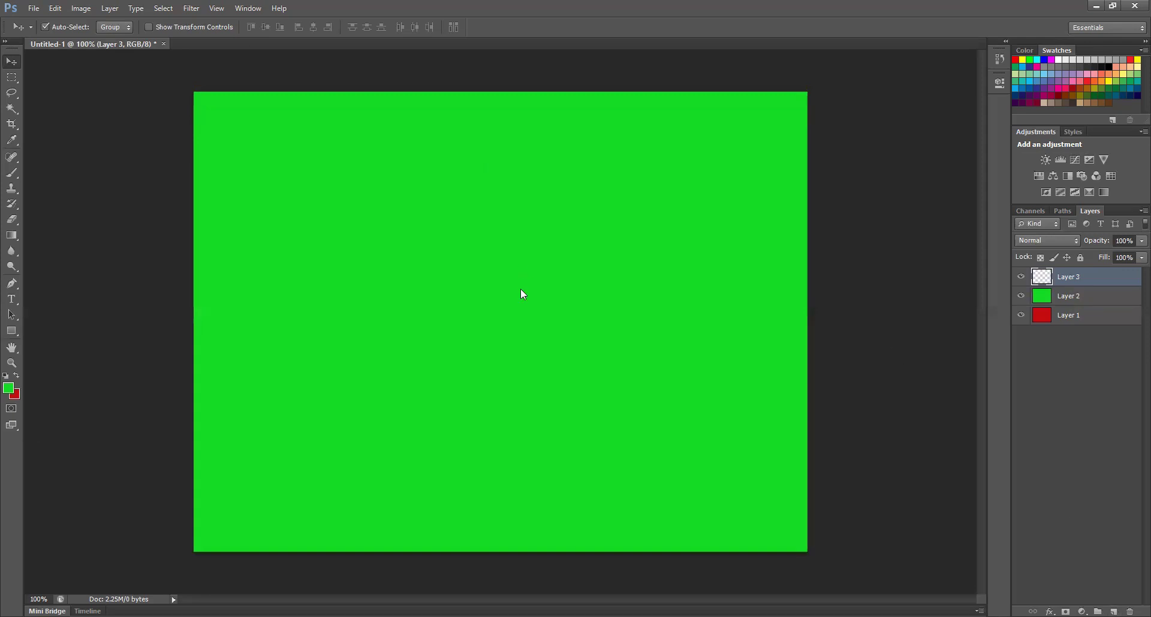
pyautogui.click(504, 300)
pyautogui.click(488, 282)
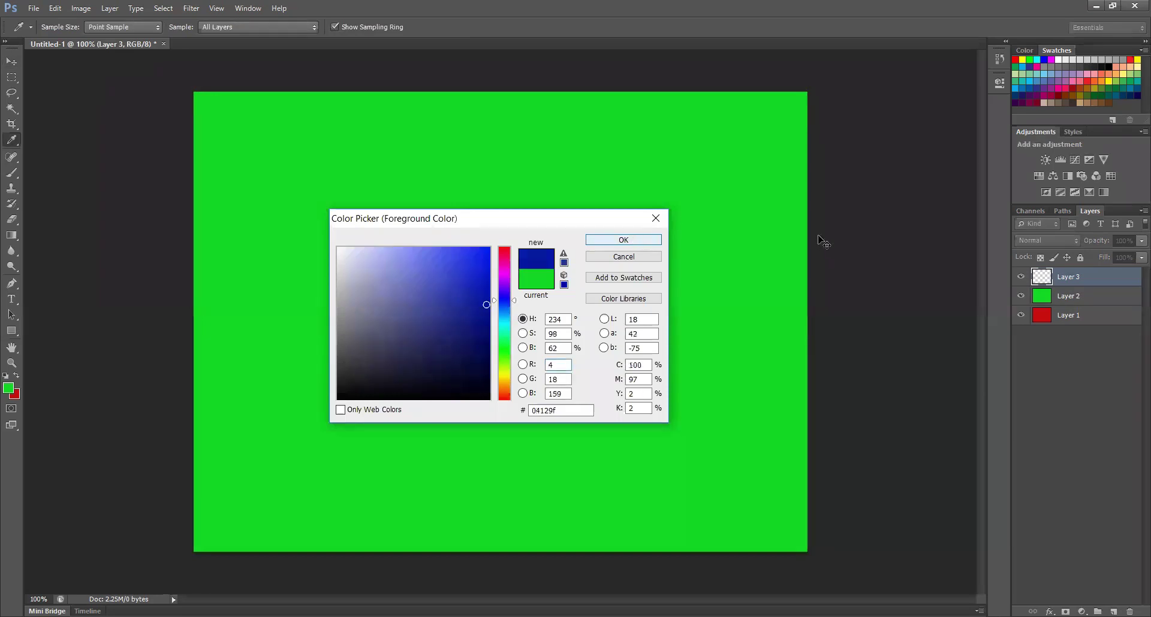
pyautogui.press('Return')
pyautogui.press('v')
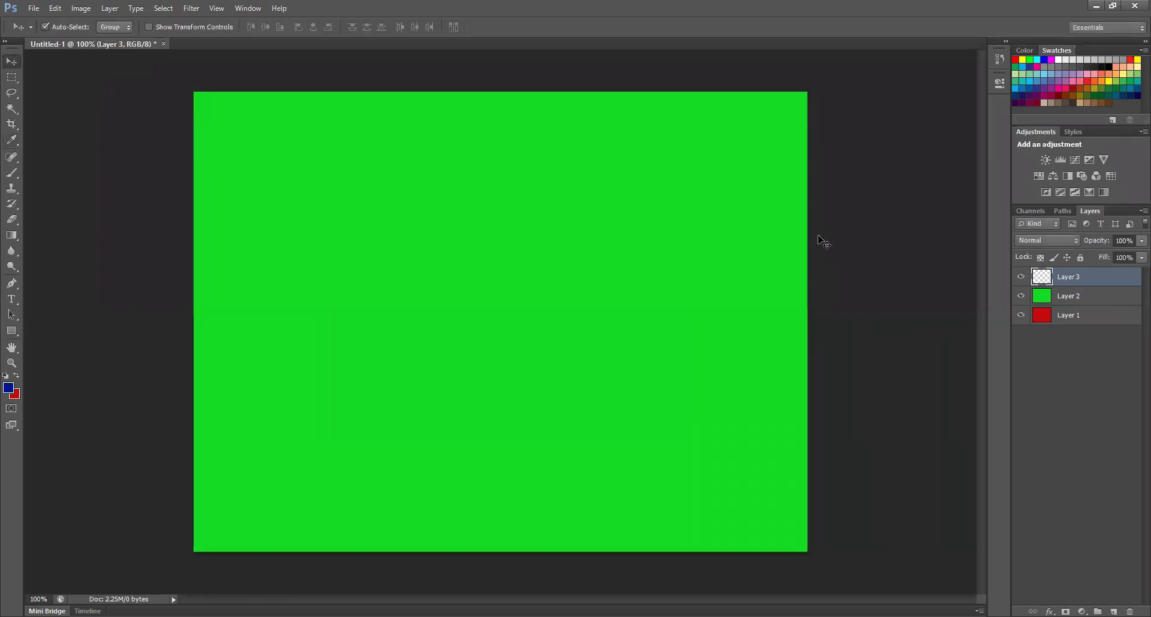
pyautogui.hotkey('alt', 'BackSpace')
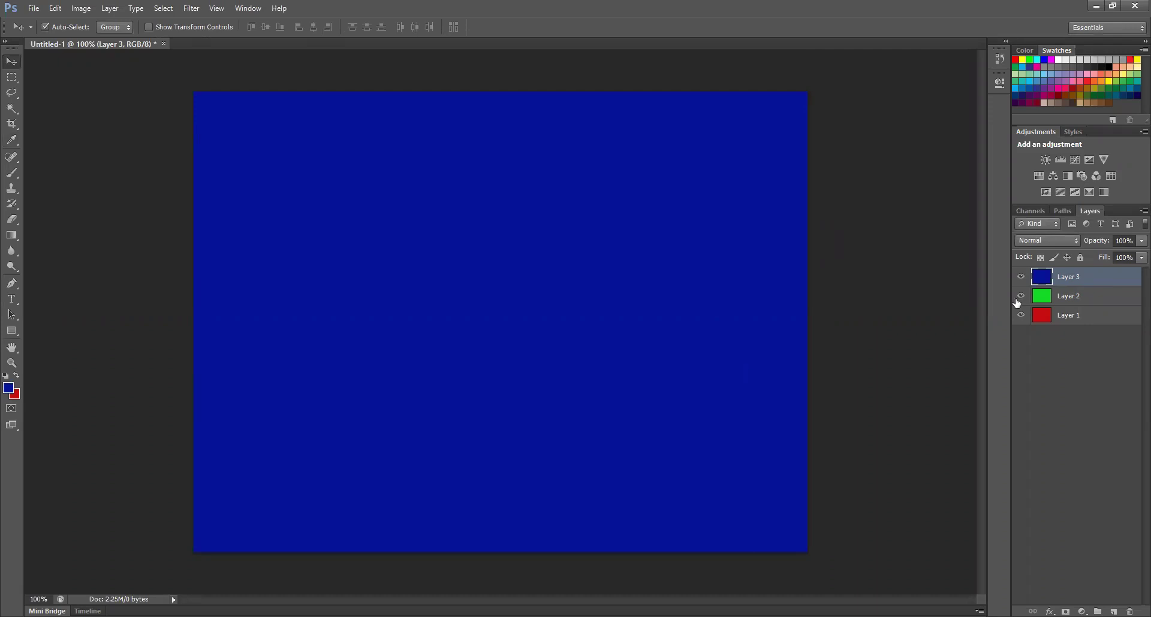
# Step: Reorder the layer stack by bringing the green, red, blue and again the green layer to the top
pyautogui.moveTo(1071, 298); pyautogui.dragTo(1071, 264)
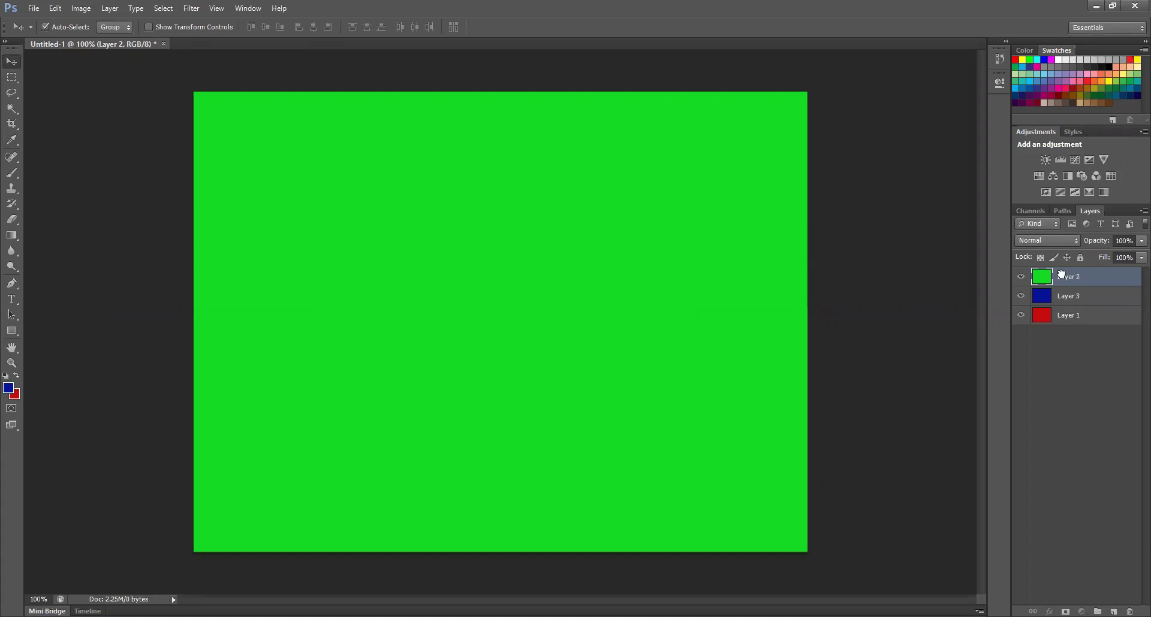
pyautogui.click(1066, 316)
pyautogui.hotkey('ctrl', 'shift', ']')
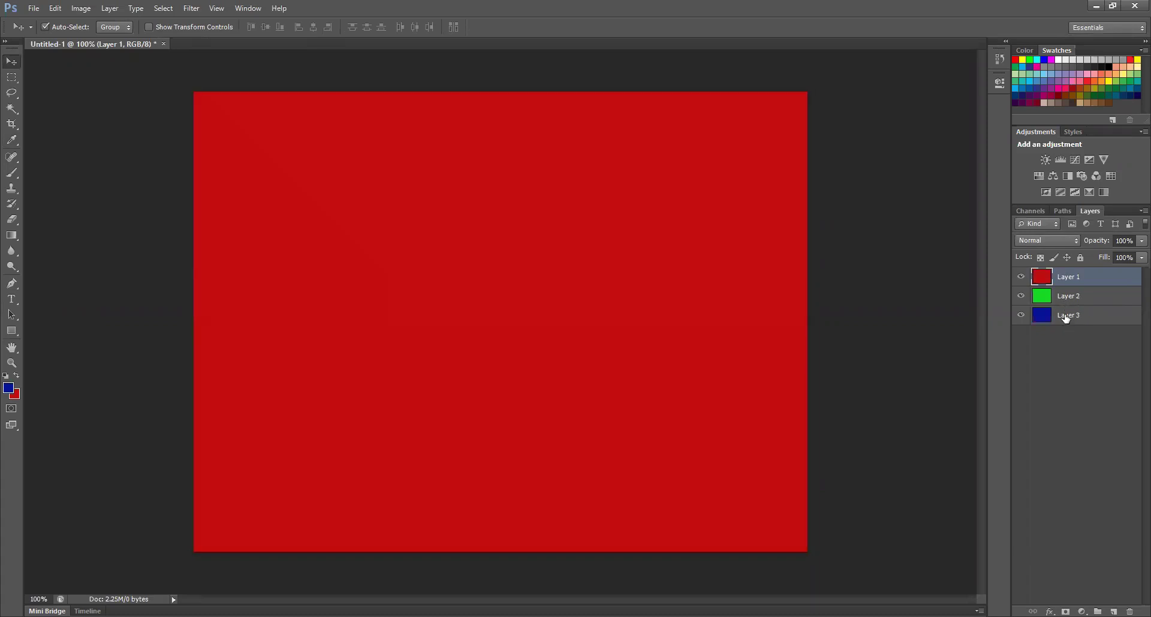
pyautogui.hotkey('alt', ',')
pyautogui.hotkey('ctrl', 'shift', ']')
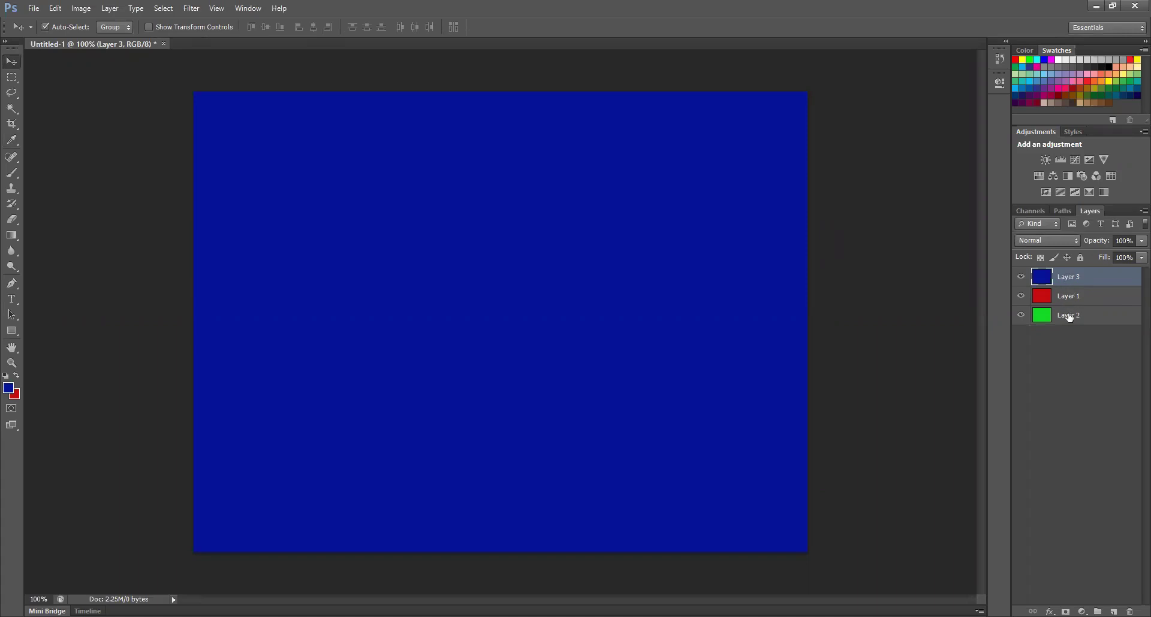
pyautogui.hotkey('alt', ',')
pyautogui.hotkey('ctrl', 'shift', ']')
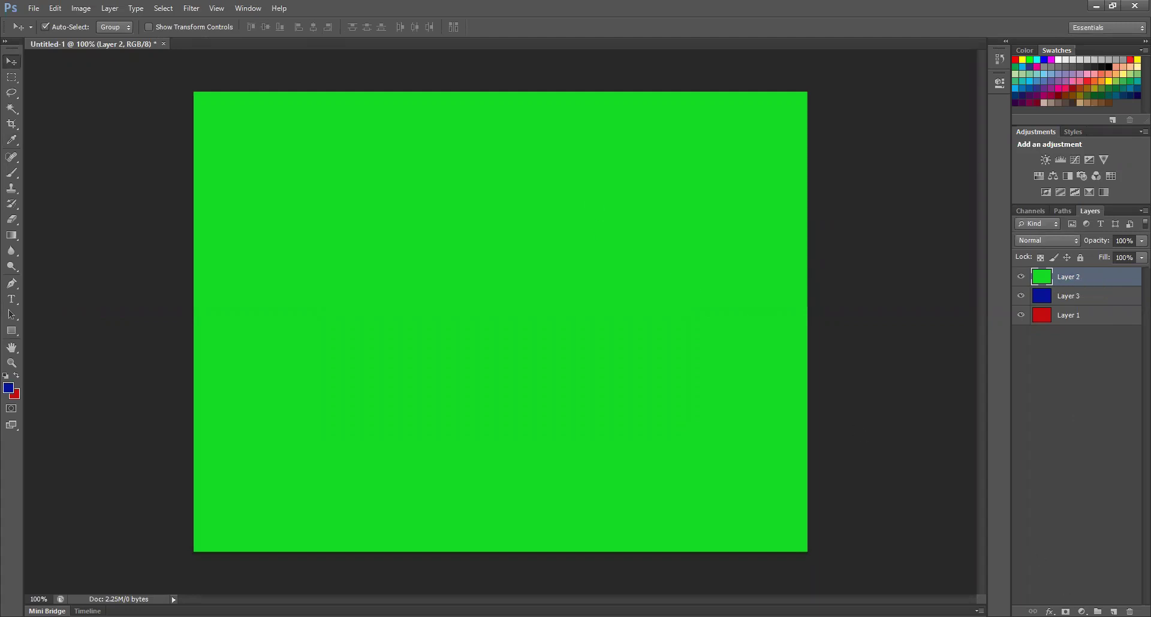
# Step: Add a fourth layer on top and fill it with yellow #e2c504 as the foreground color
pyautogui.hotkey('ctrl', 'shift', 'alt', 'n')
pyautogui.click(9, 388)
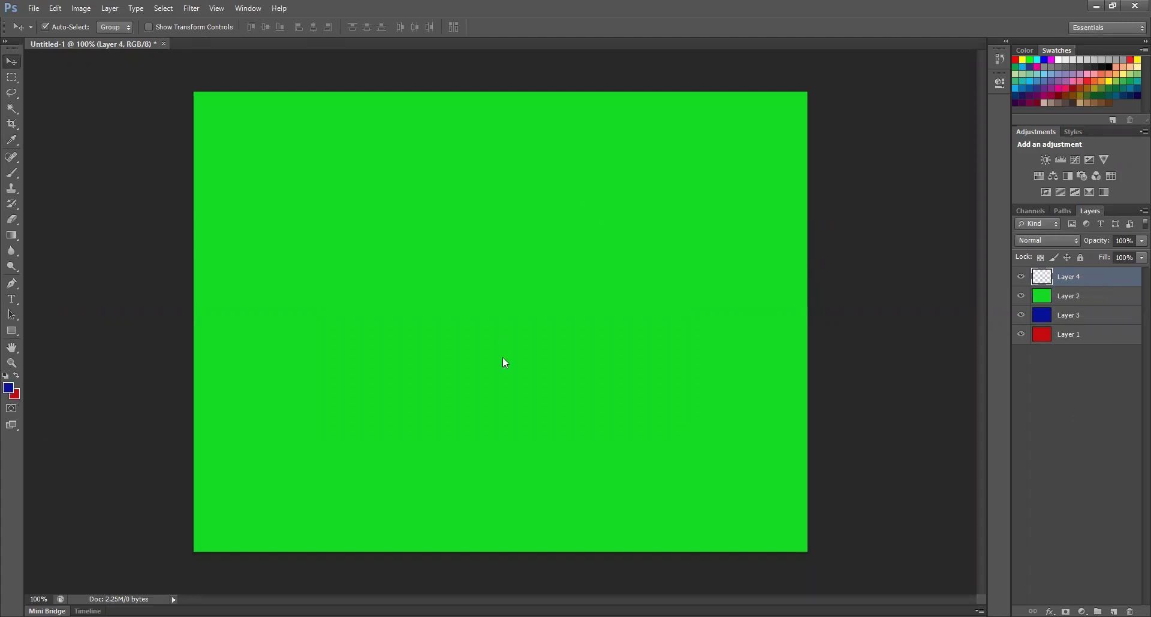
pyautogui.click(506, 377)
pyautogui.click(486, 265)
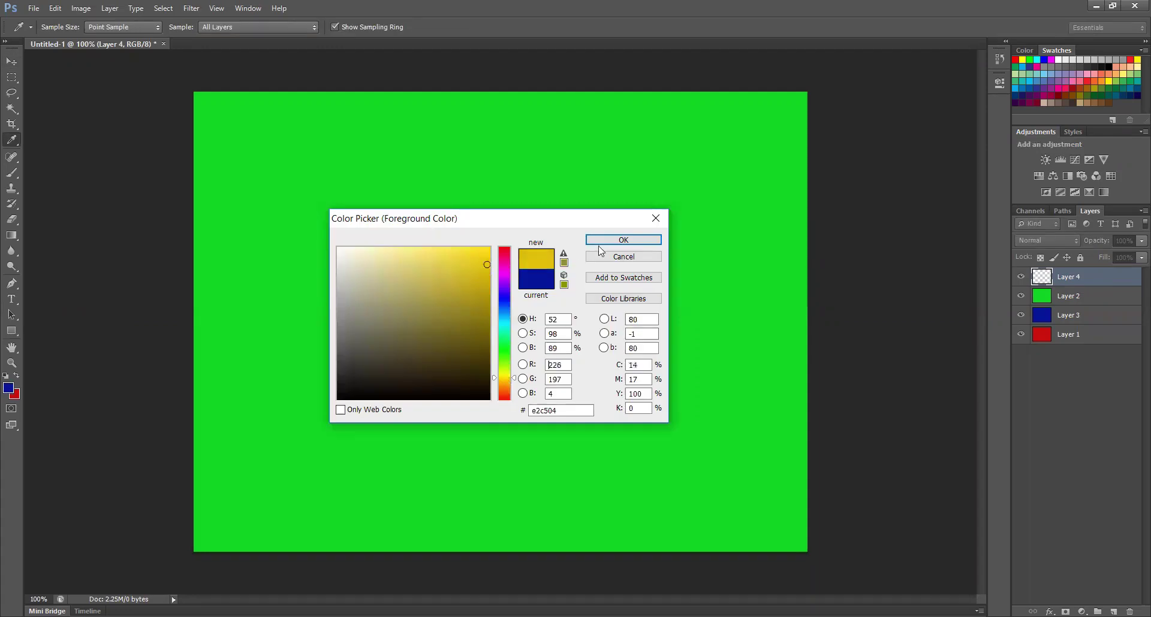
pyautogui.press('Return')
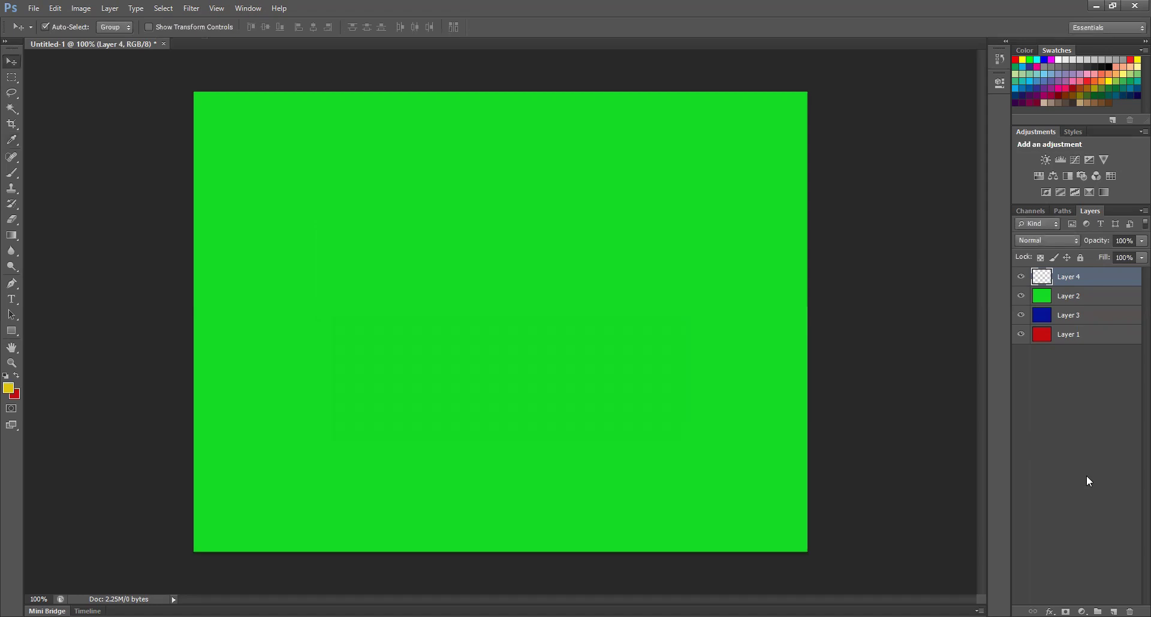
pyautogui.hotkey('alt', 'BackSpace')
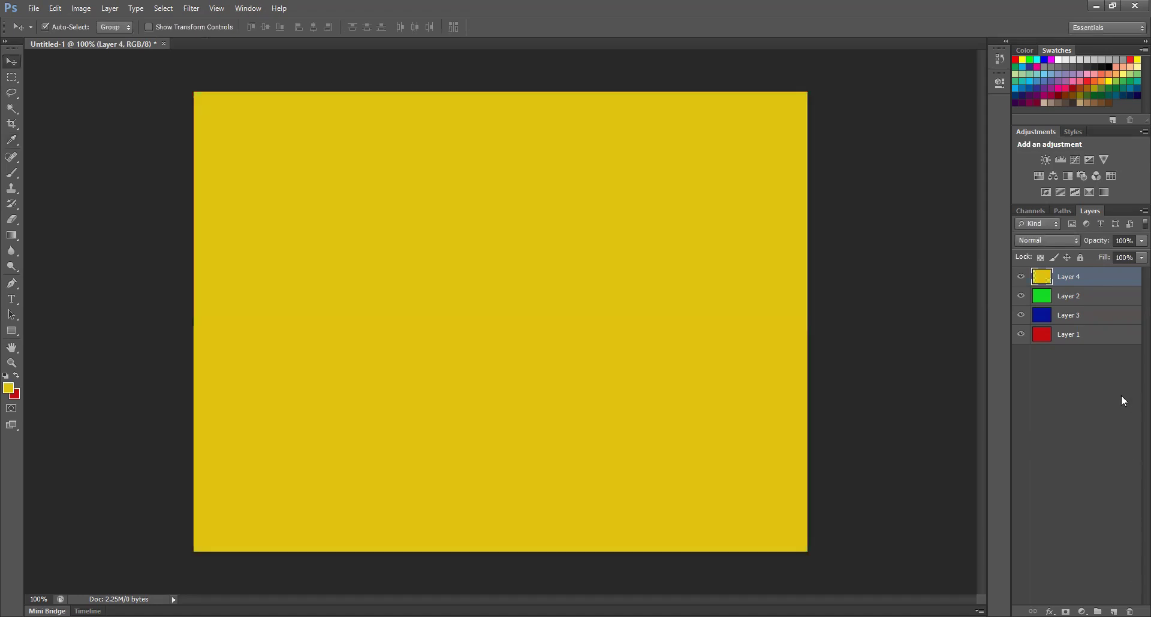
# Step: Bring the green layer above the yellow one, shift it down to expose a yellow strip, and select the yellow layer on the canvas
pyautogui.click(1084, 298)
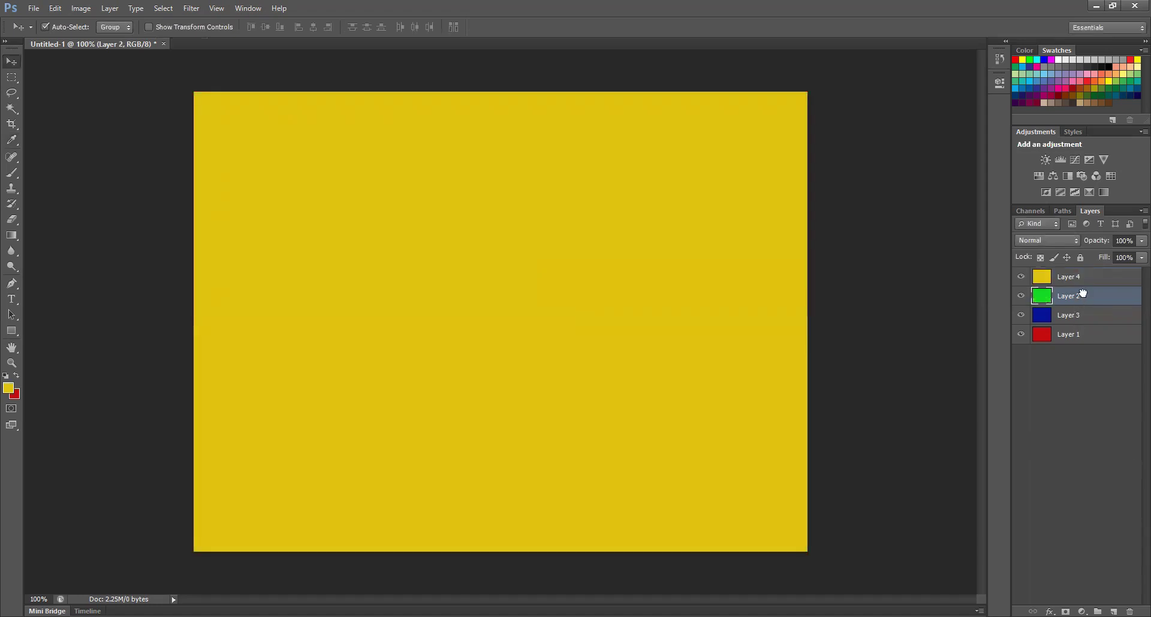
pyautogui.moveTo(1120, 282); pyautogui.dragTo(1114, 292)
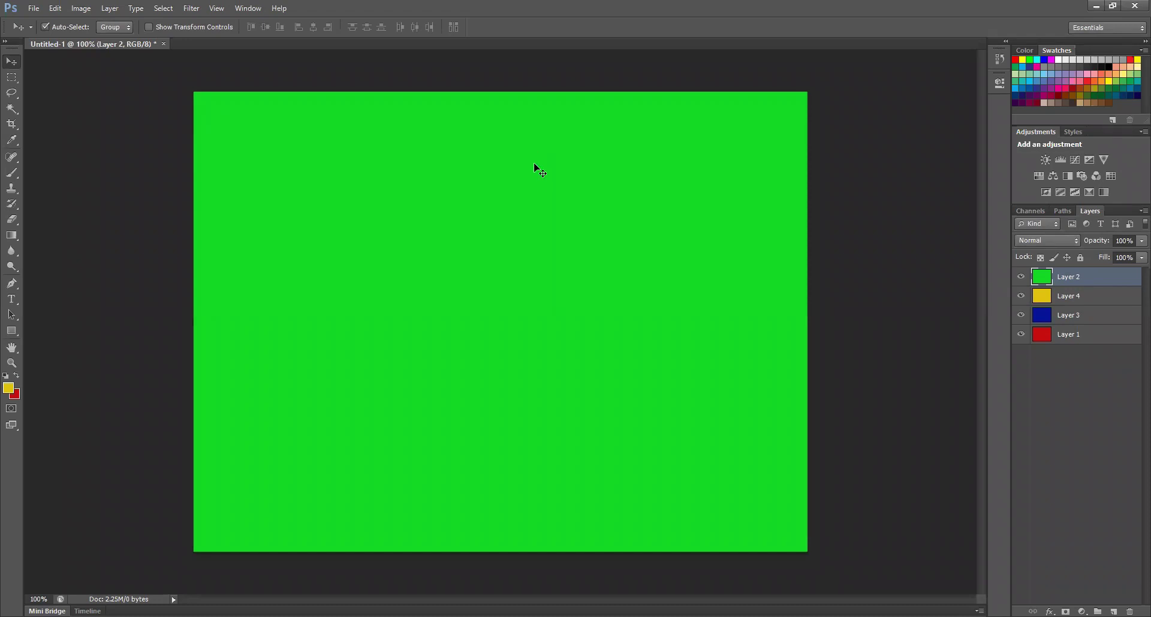
pyautogui.hotkey('ctrl', 'z')
pyautogui.click(520, 117)
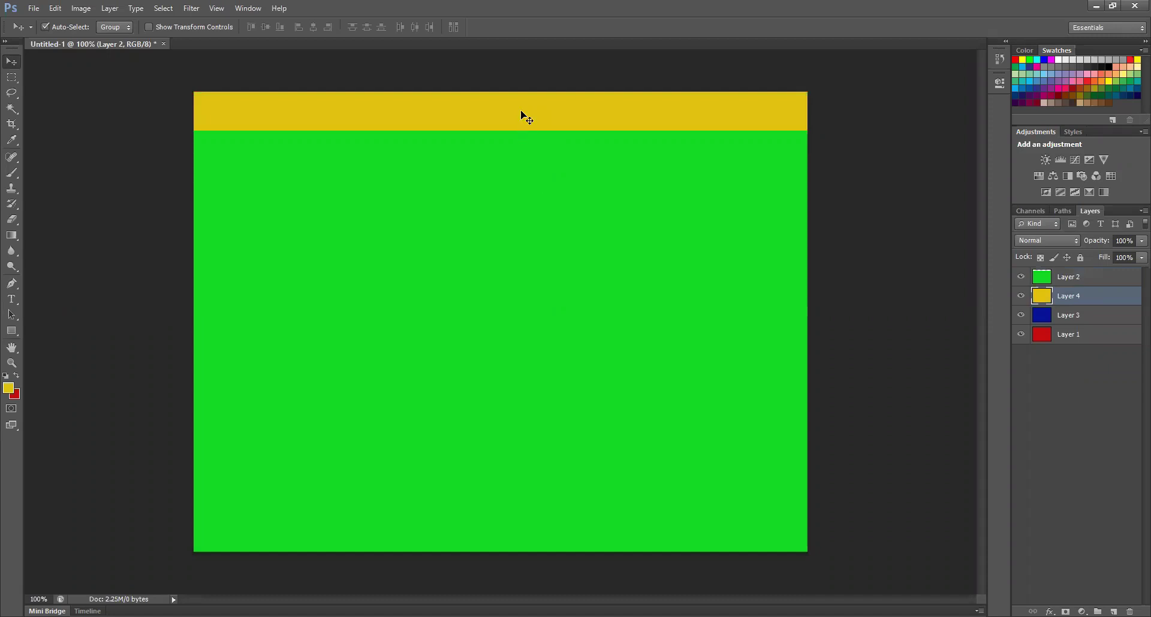
# Step: Shift the yellow layer and the blue layer down to expose a blue strip and a red strip above them
pyautogui.hotkey('ctrl', 'alt', 'z')
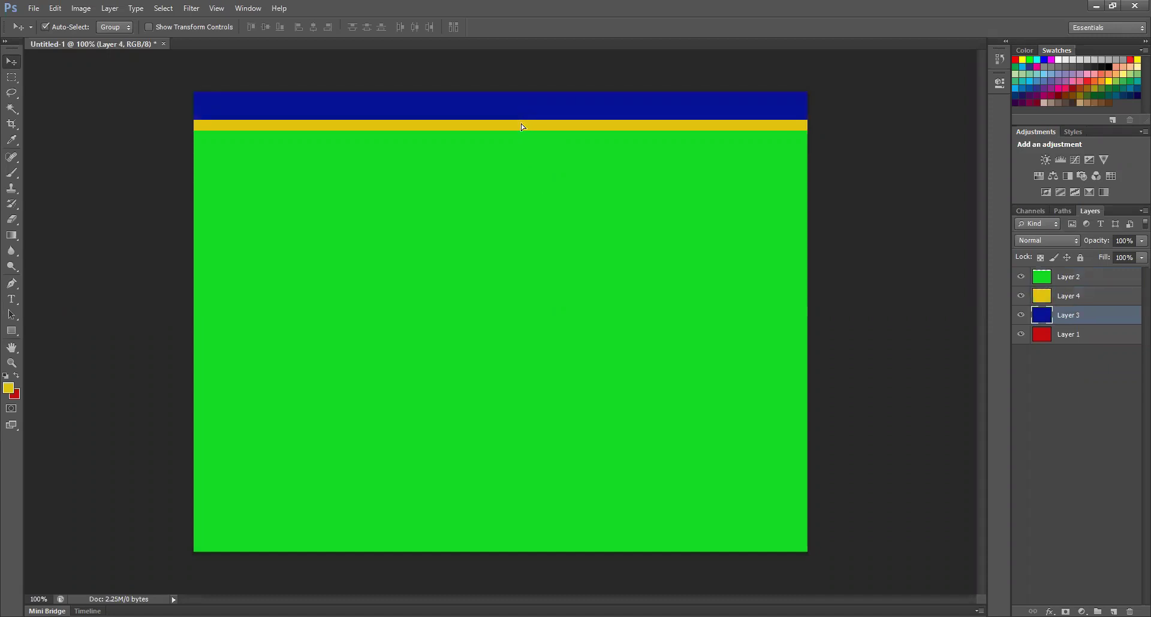
pyautogui.hotkey('ctrl', 'alt', 'z')
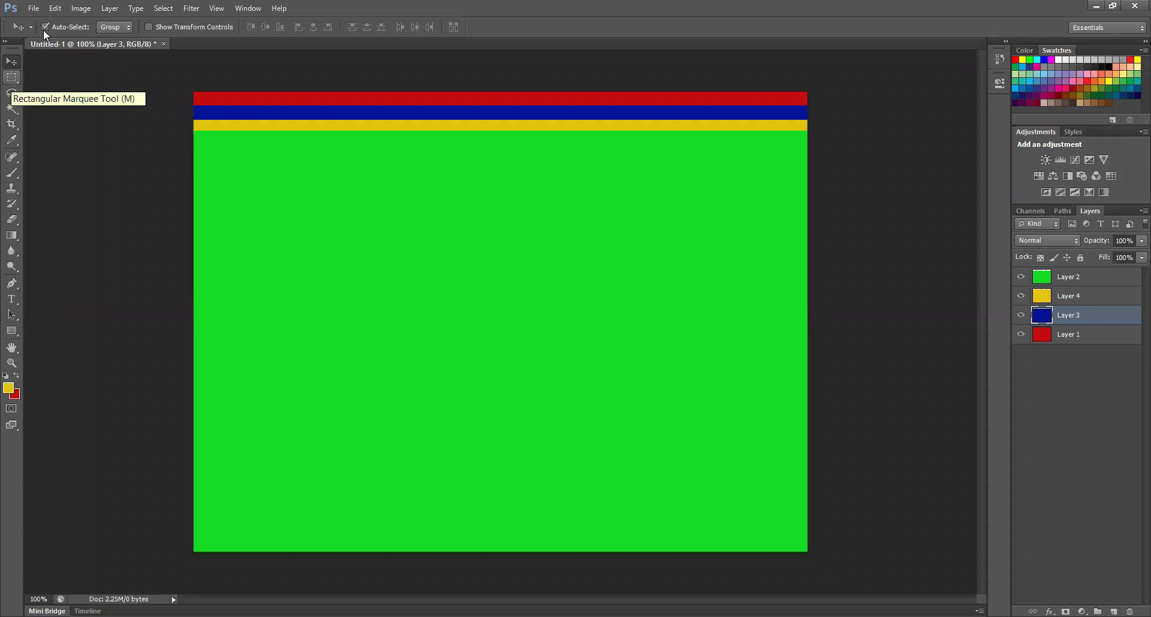
# Step: Look at the variants of the Marquee and Lasso tools and return to the Move tool
pyautogui.click(11, 77)
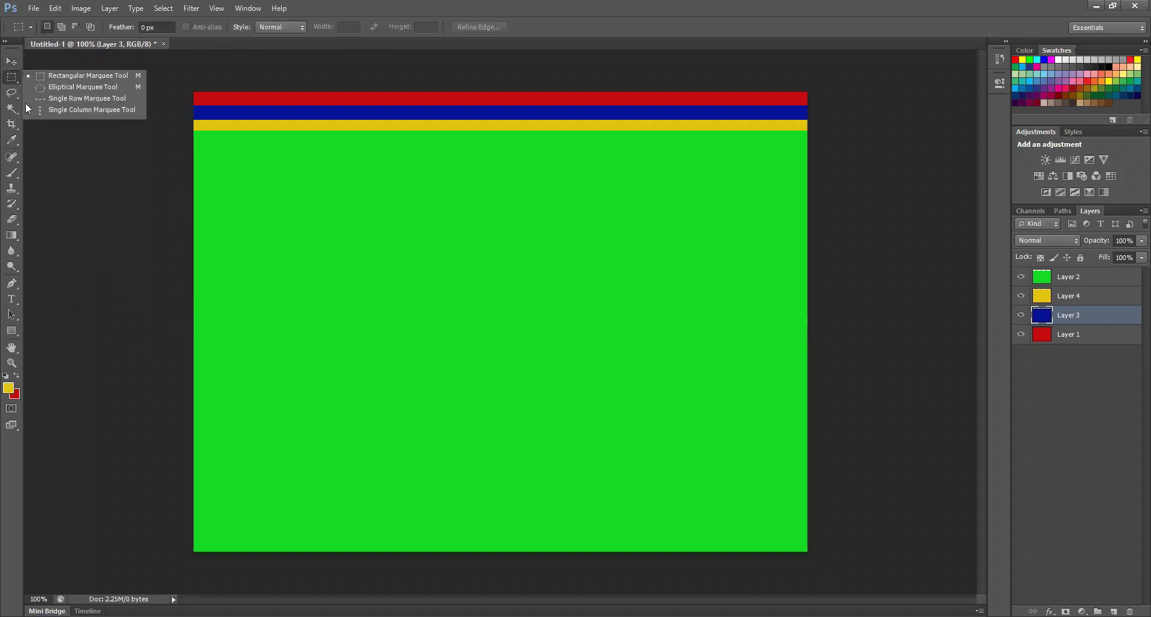
pyautogui.click(12, 93)
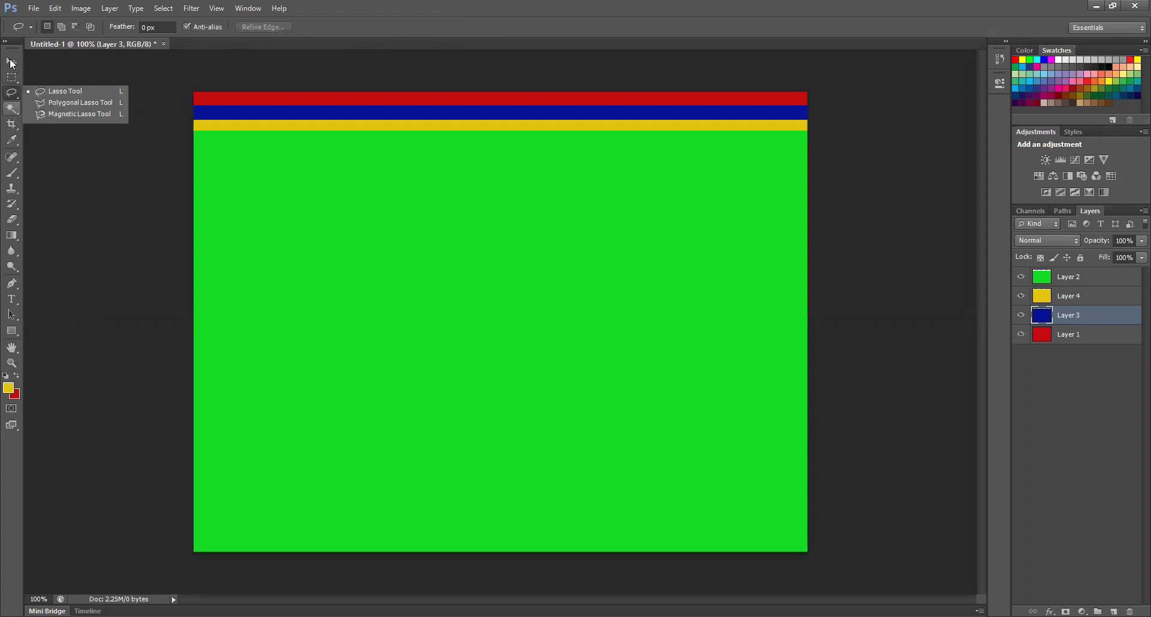
pyautogui.press('v')
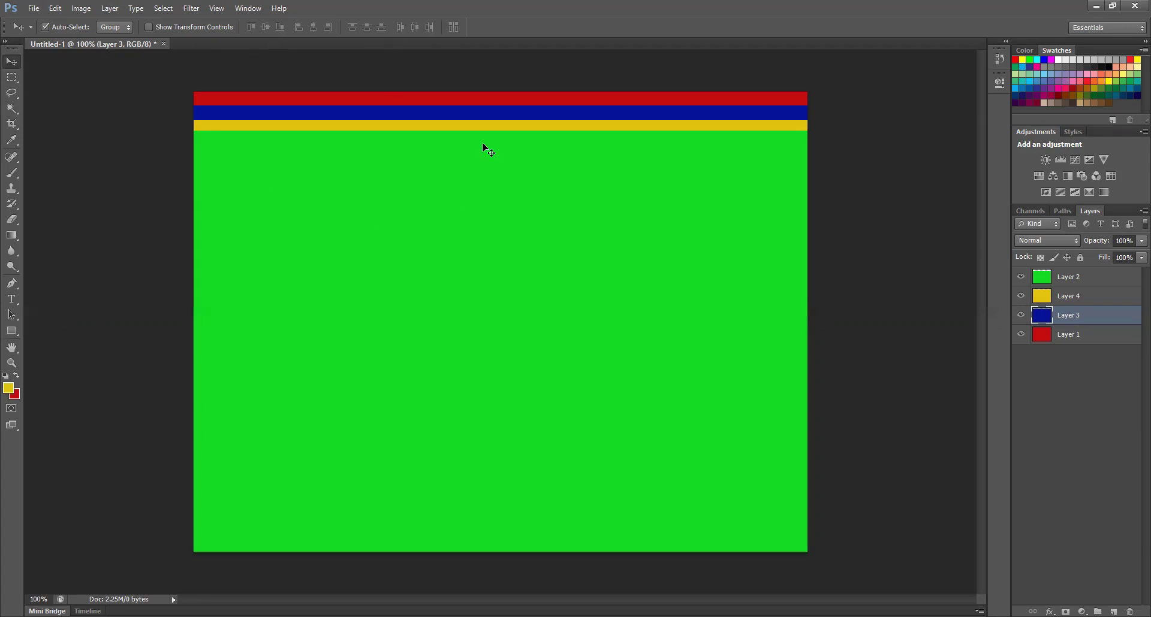
# Step: Move the green, yellow and blue layers down and to the left to expose nested bands along their upper and right edges
pyautogui.click(514, 356)
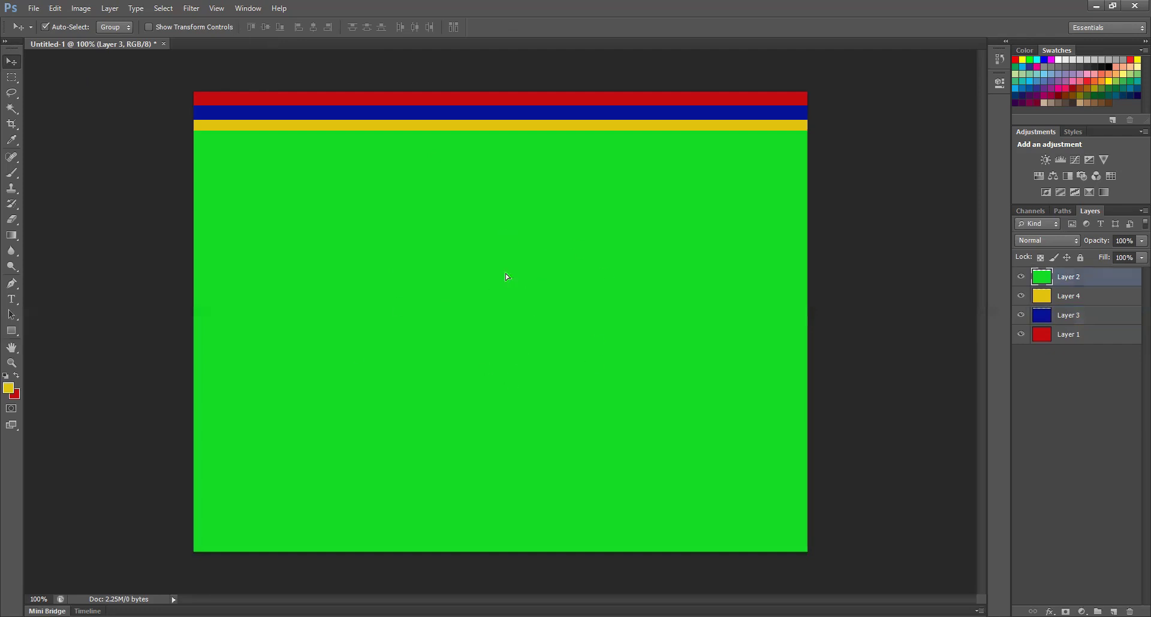
pyautogui.hotkey('ctrl', 'z')
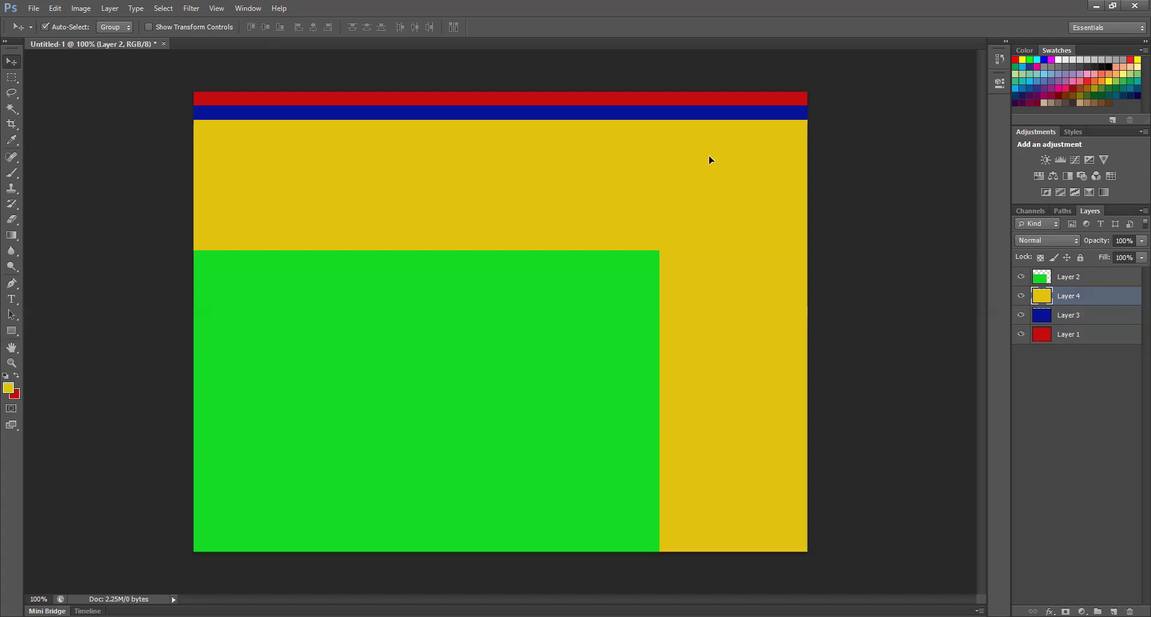
pyautogui.hotkey('ctrl', 'z')
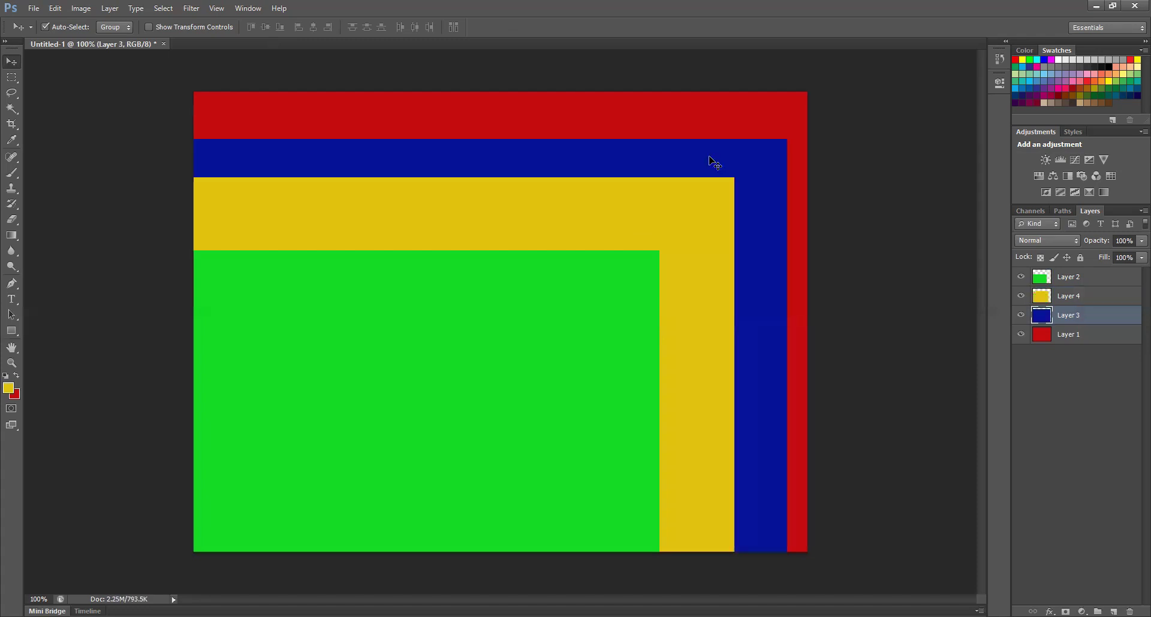
# Step: Reposition the green, yellow and blue layers up and to the right to make narrow stepped bands of similar width
pyautogui.click(639, 264)
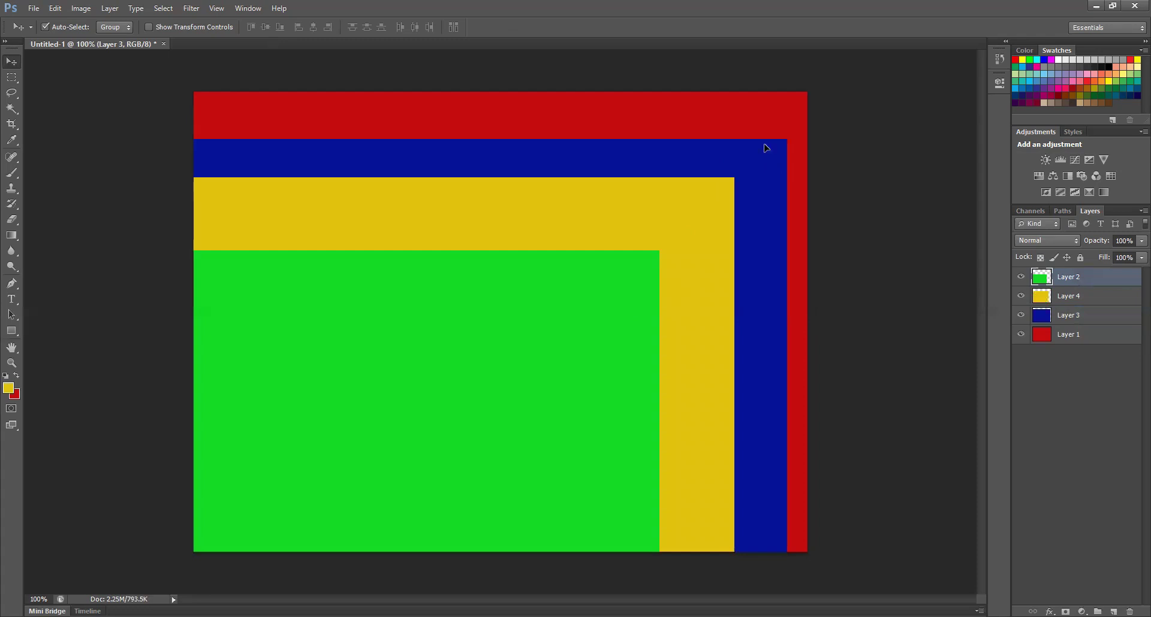
pyautogui.hotkey('ctrl', 'z')
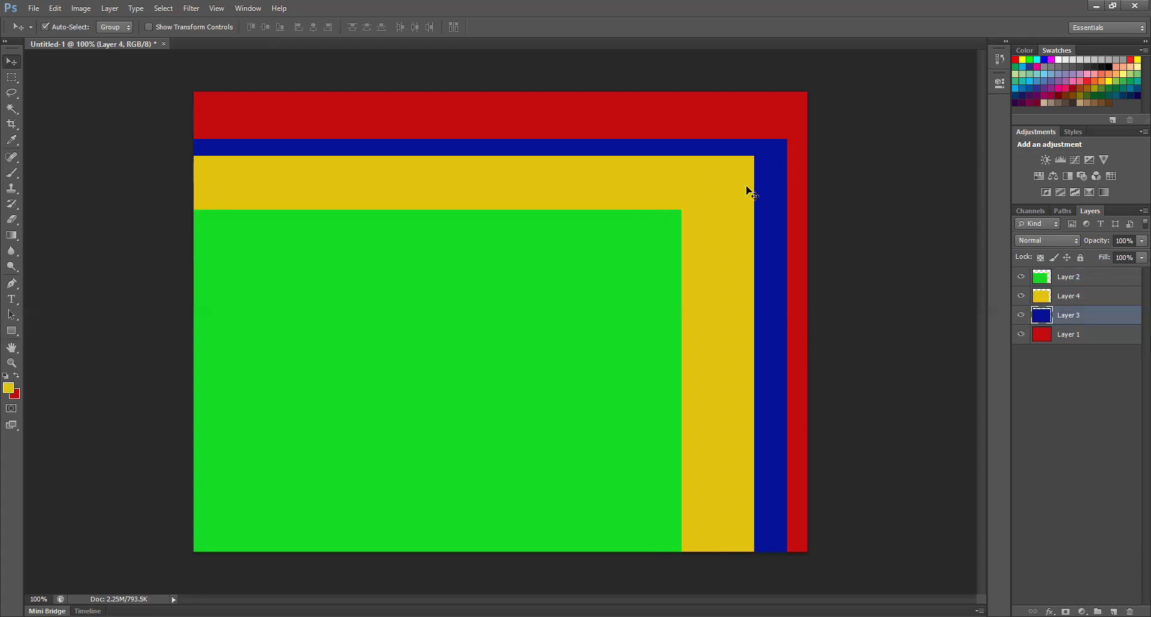
pyautogui.hotkey('ctrl', 'alt', 'z')
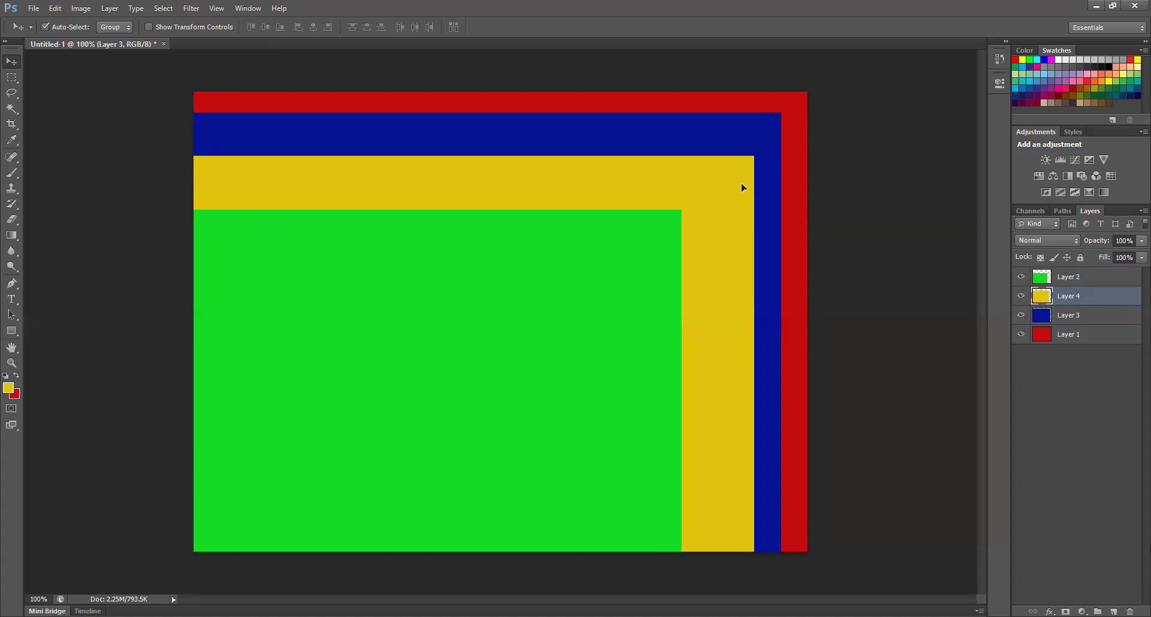
pyautogui.hotkey('ctrl', 'alt', 'z')
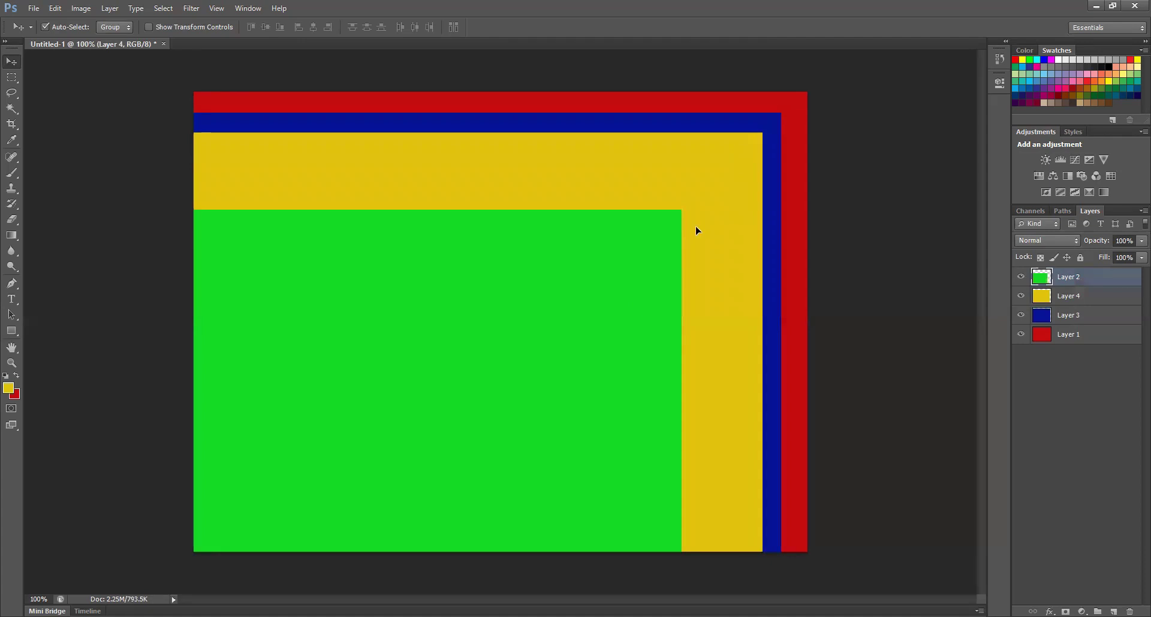
pyautogui.hotkey('ctrl', 'alt', 'z')
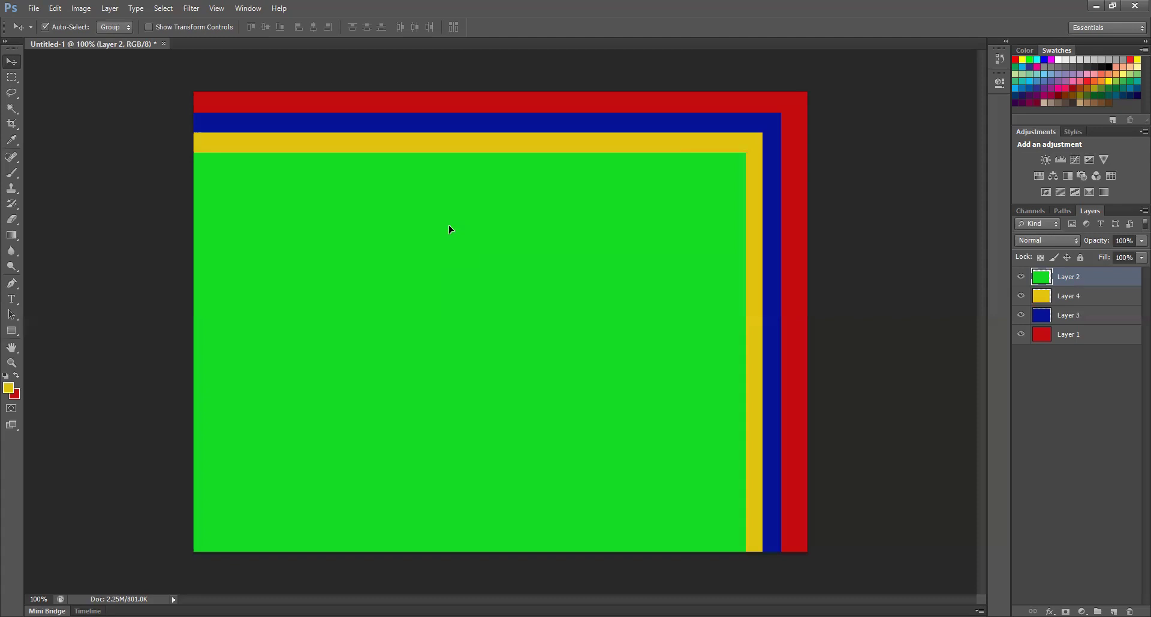
# Step: Send the green layer below the blue one, return it to the top, and switch its visibility off and on
pyautogui.moveTo(452, 271); pyautogui.dragTo(456, 268)
pyautogui.moveTo(1081, 282); pyautogui.dragTo(1076, 309)
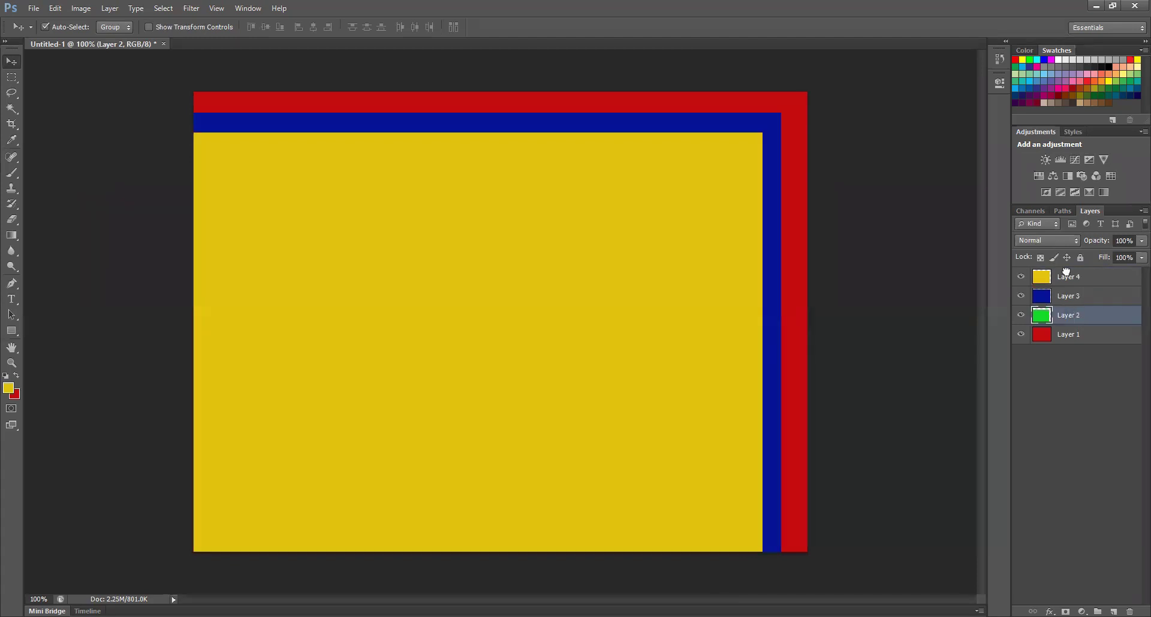
pyautogui.hotkey('ctrl', 'shift', ']')
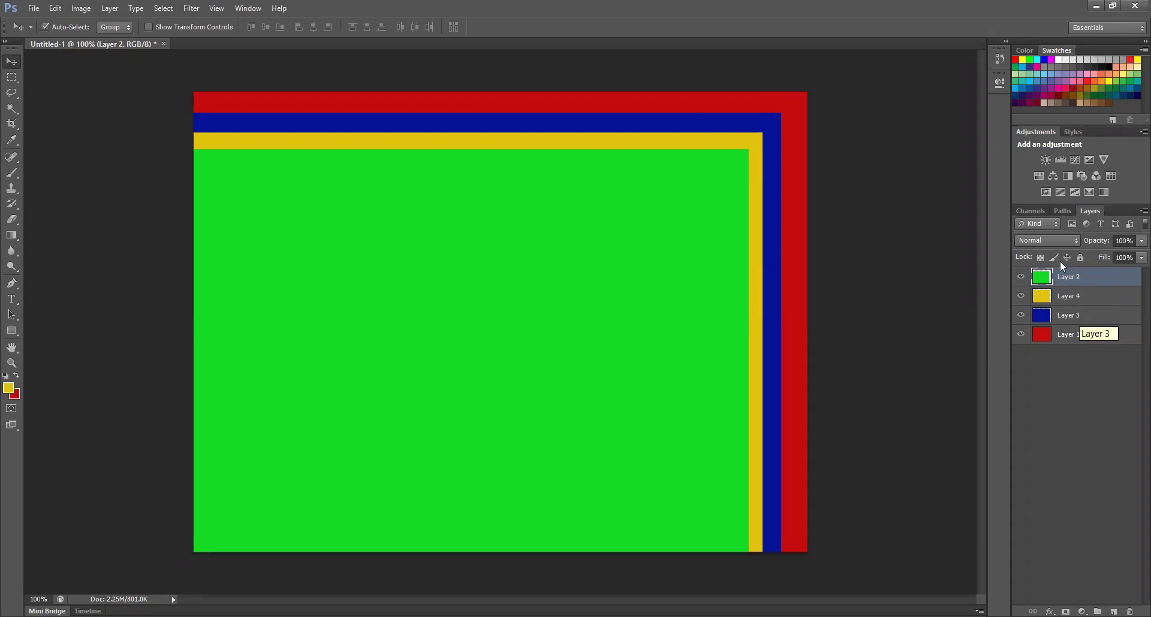
pyautogui.click(1020, 276)
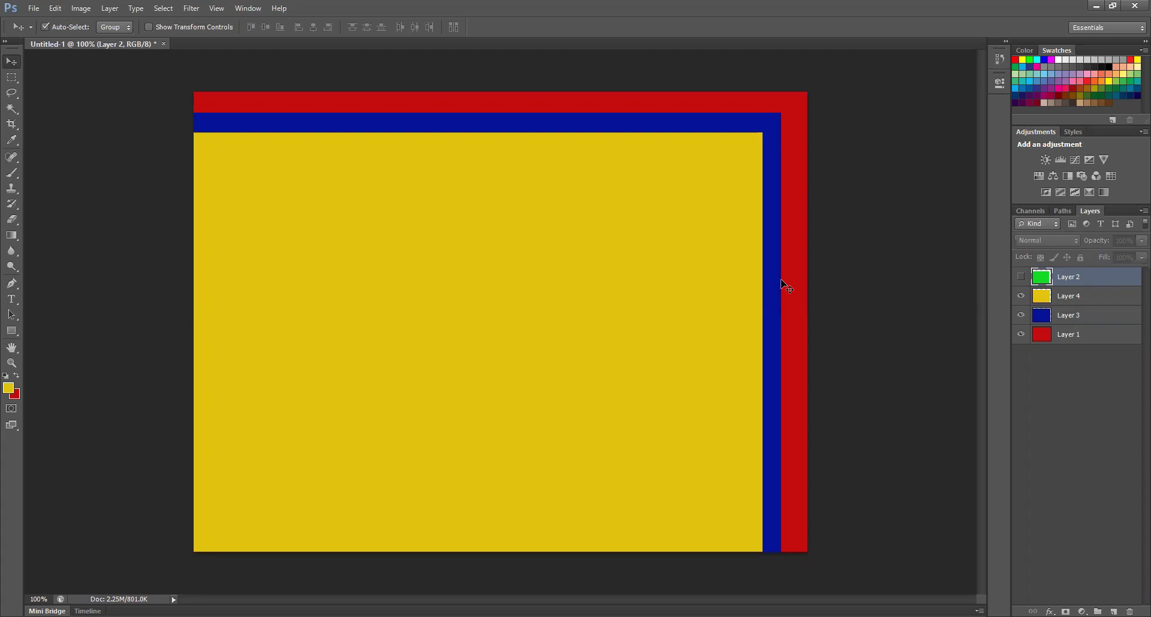
pyautogui.click(1021, 277)
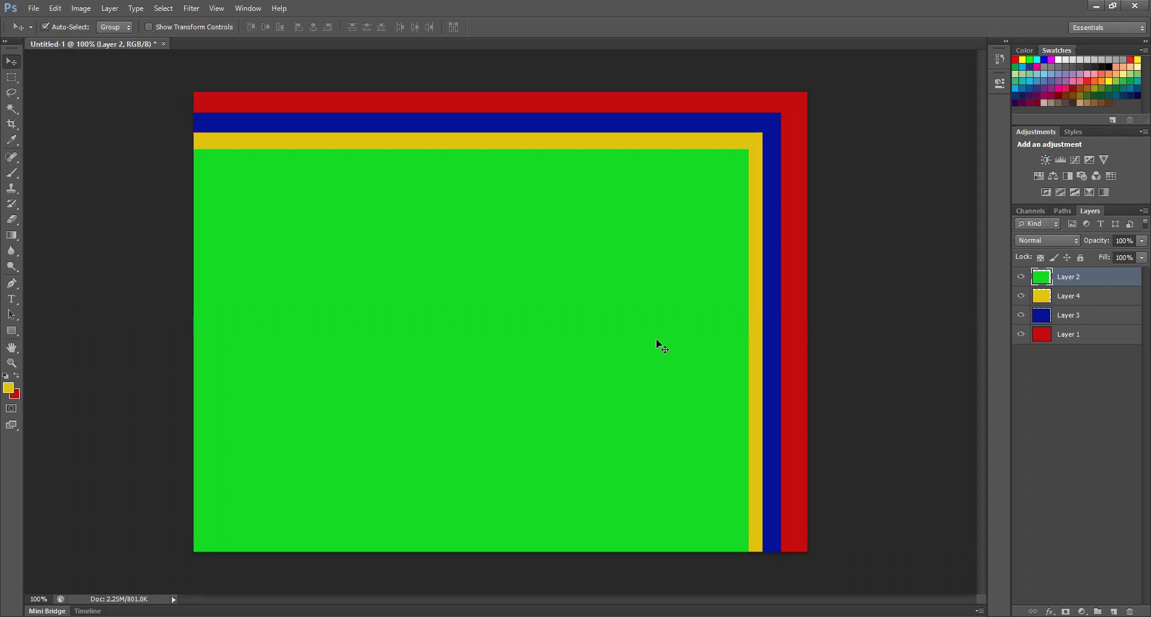
# Step: Move the blue, yellow and green layers back to cover the whole canvas
pyautogui.click(774, 102)
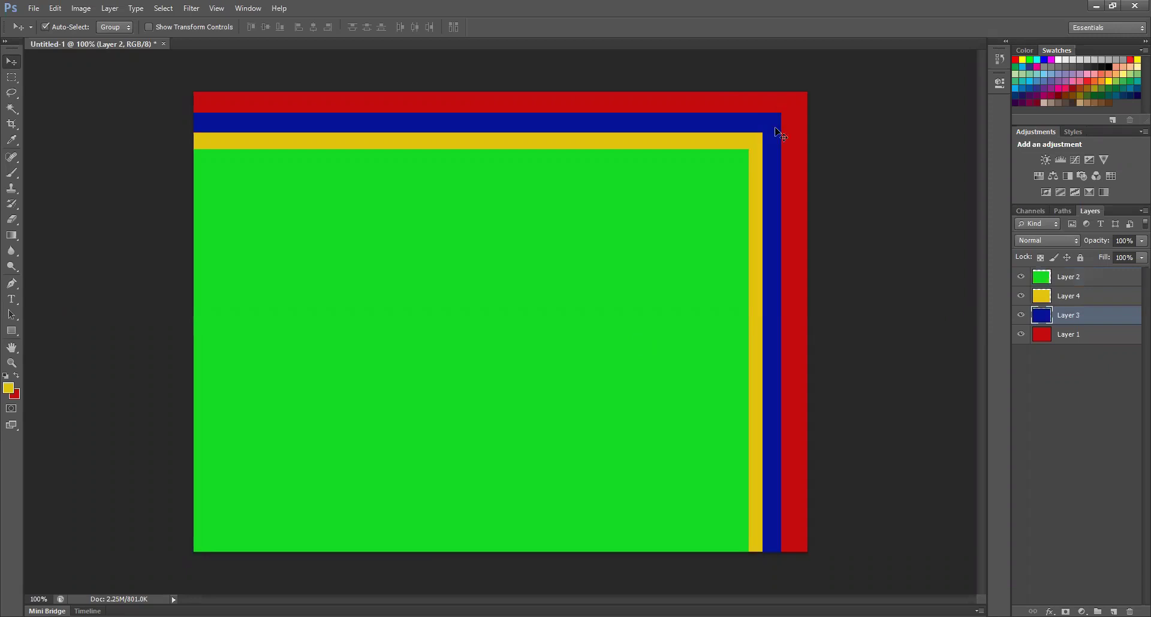
pyautogui.moveTo(781, 124); pyautogui.dragTo(797, 107)
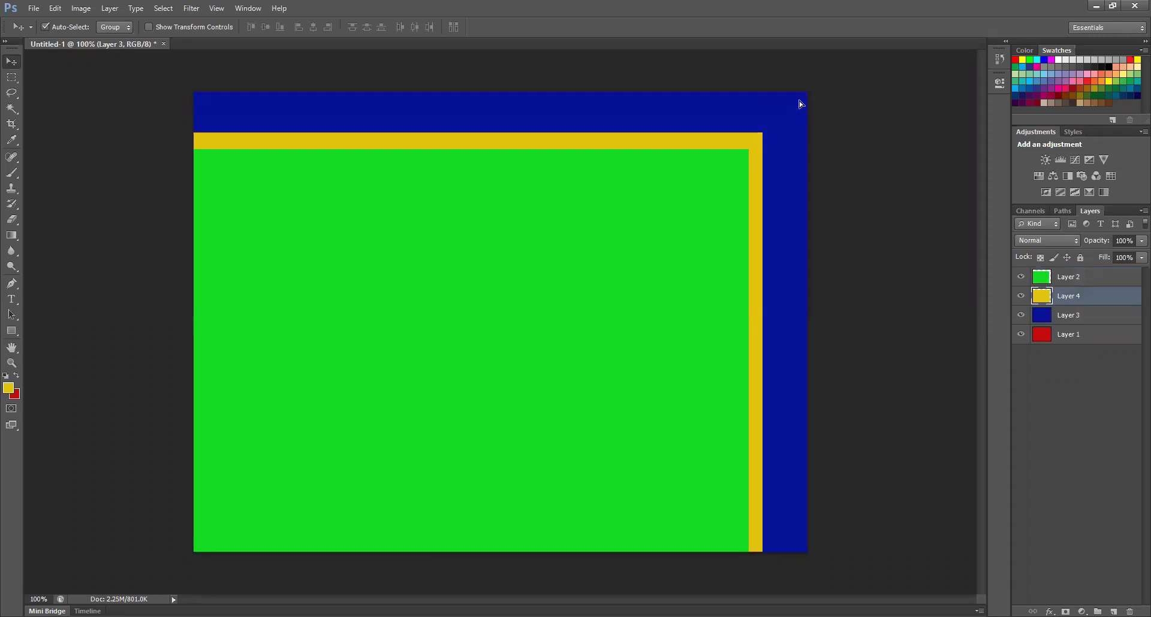
pyautogui.hotkey('ctrl', 'alt', 'z')
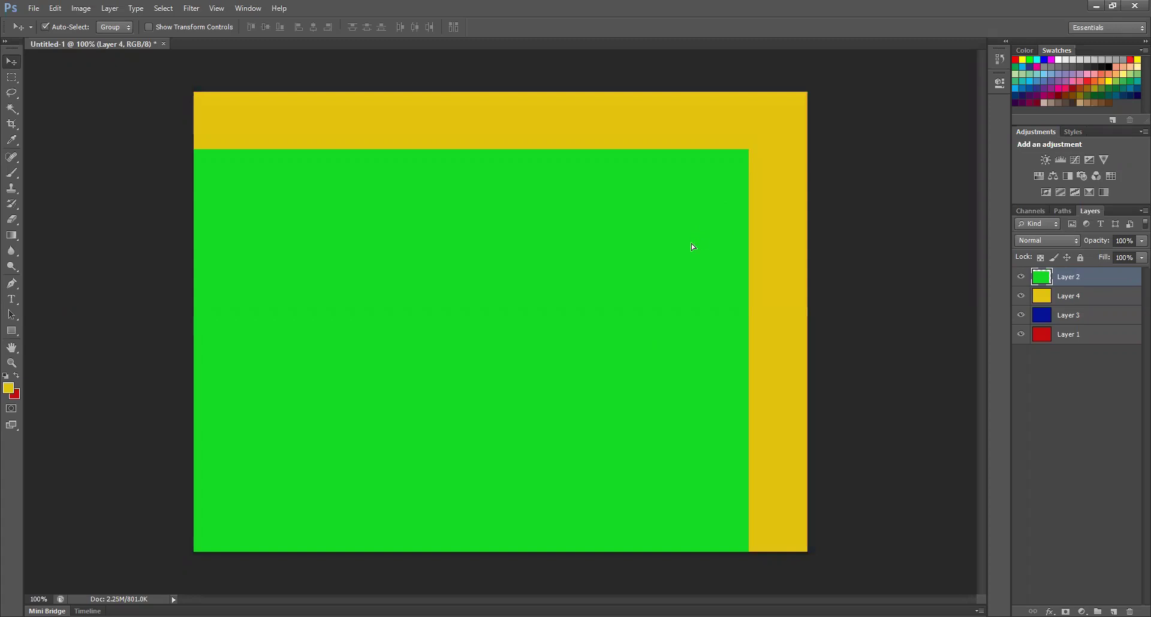
pyautogui.hotkey('ctrl', 'alt', 'z')
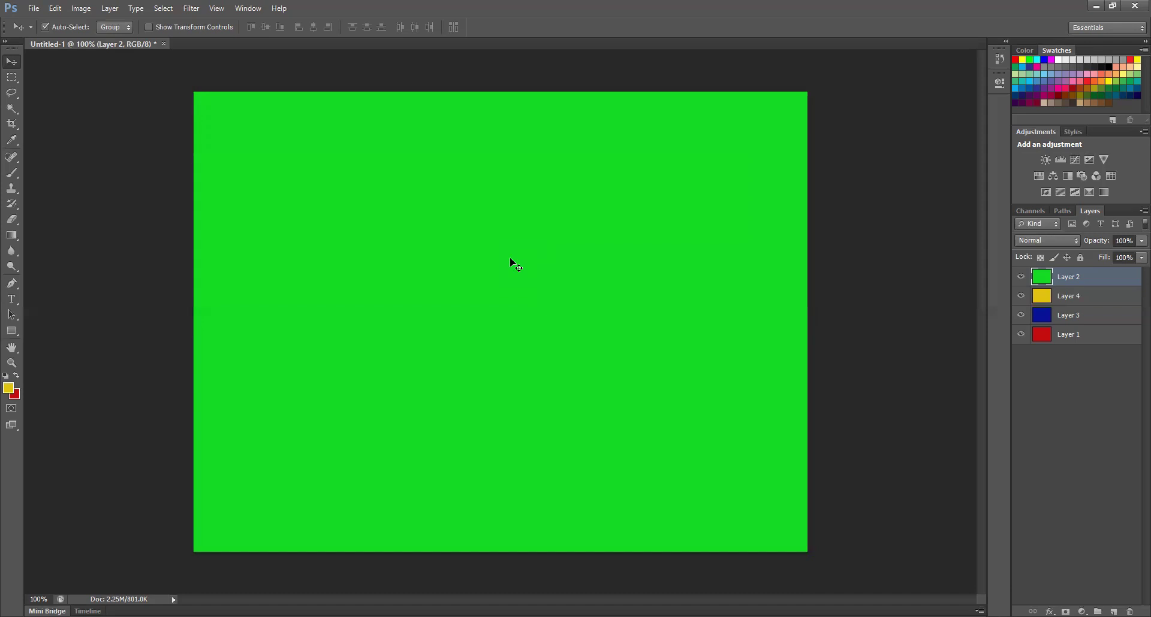
# Step: Free-transform the green layer into a smaller mid-canvas rectangle scaled to about 48% width and 44% height
pyautogui.hotkey('ctrl', 't')
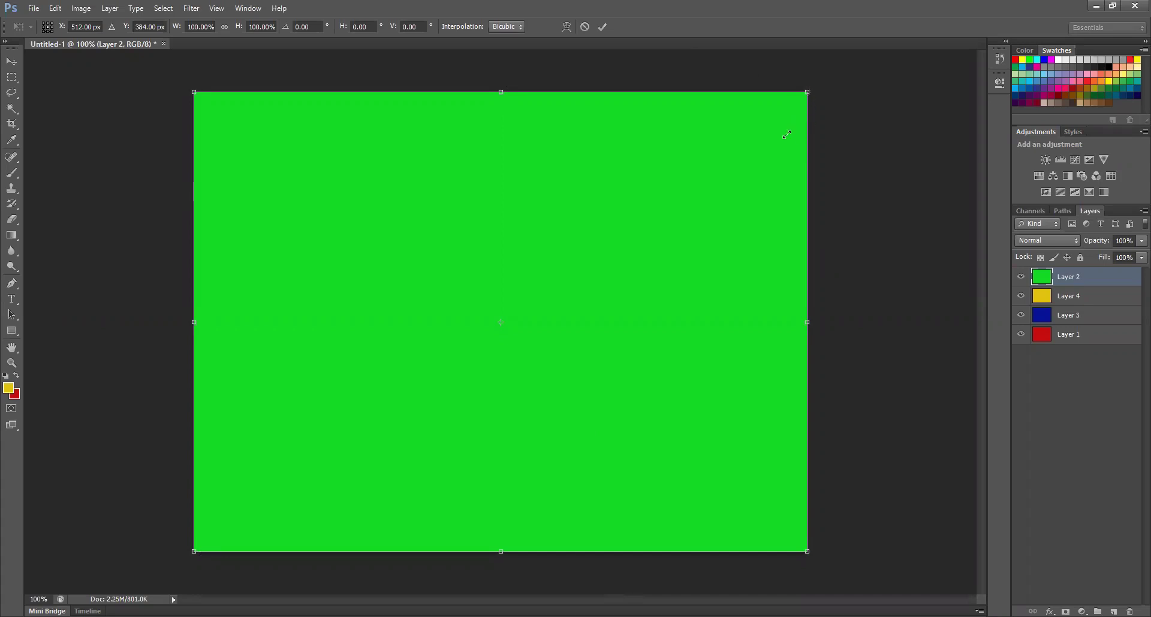
pyautogui.moveTo(807, 92); pyautogui.dragTo(806, 96)
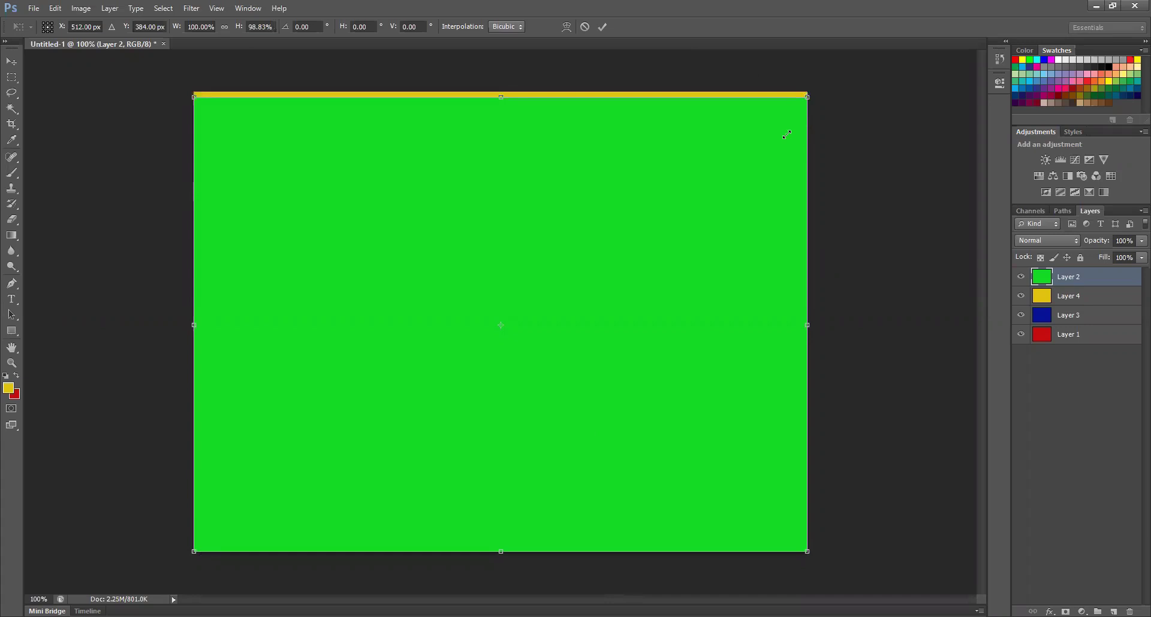
pyautogui.moveTo(807, 97); pyautogui.dragTo(570, 354)
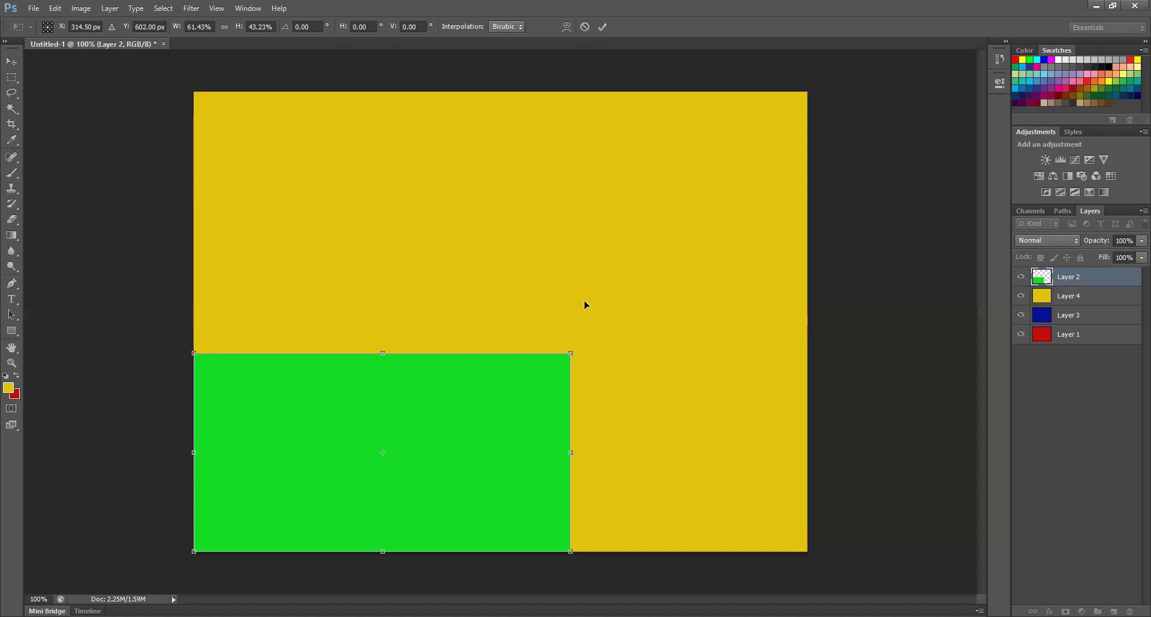
pyautogui.hotkey('ctrl', 'z')
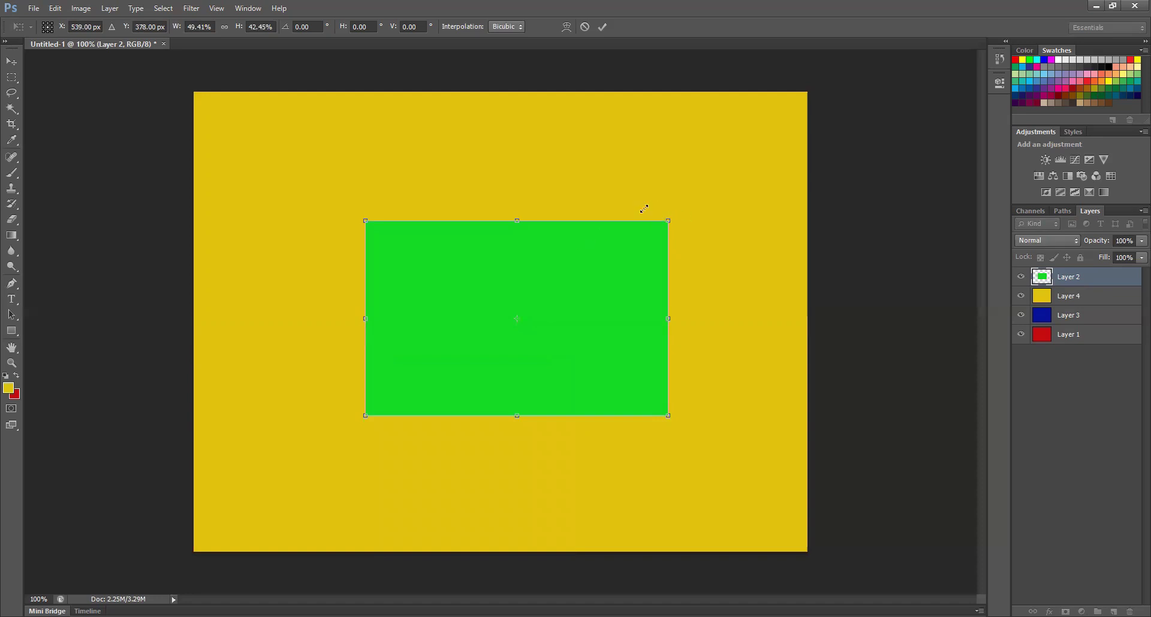
pyautogui.hotkey('ctrl', 'z')
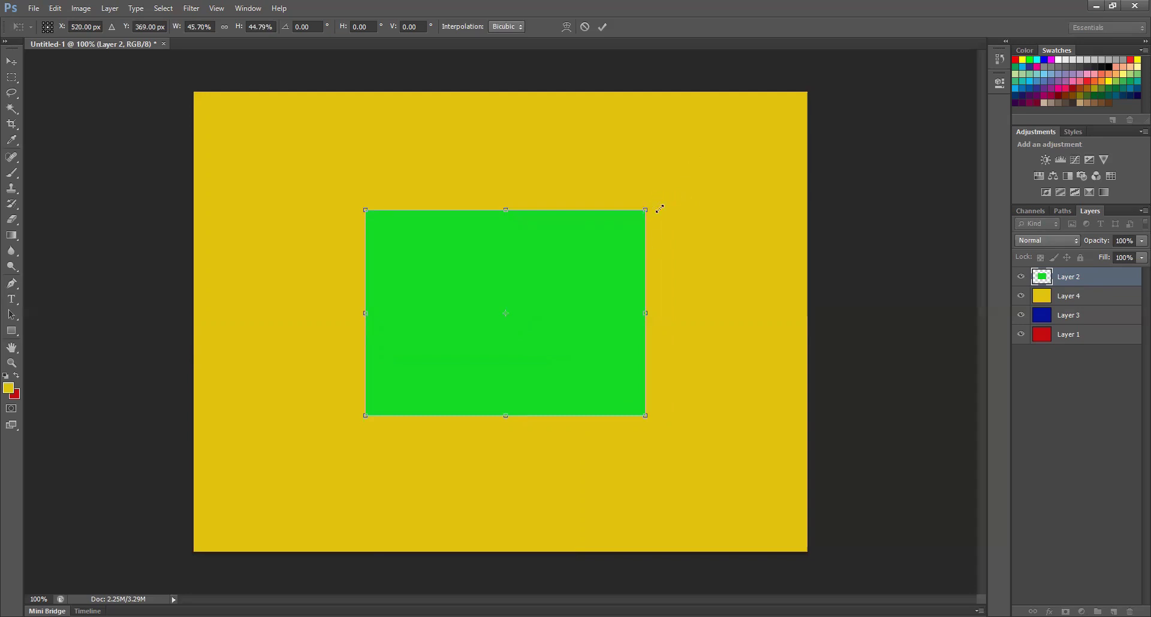
pyautogui.moveTo(645, 210); pyautogui.dragTo(659, 213)
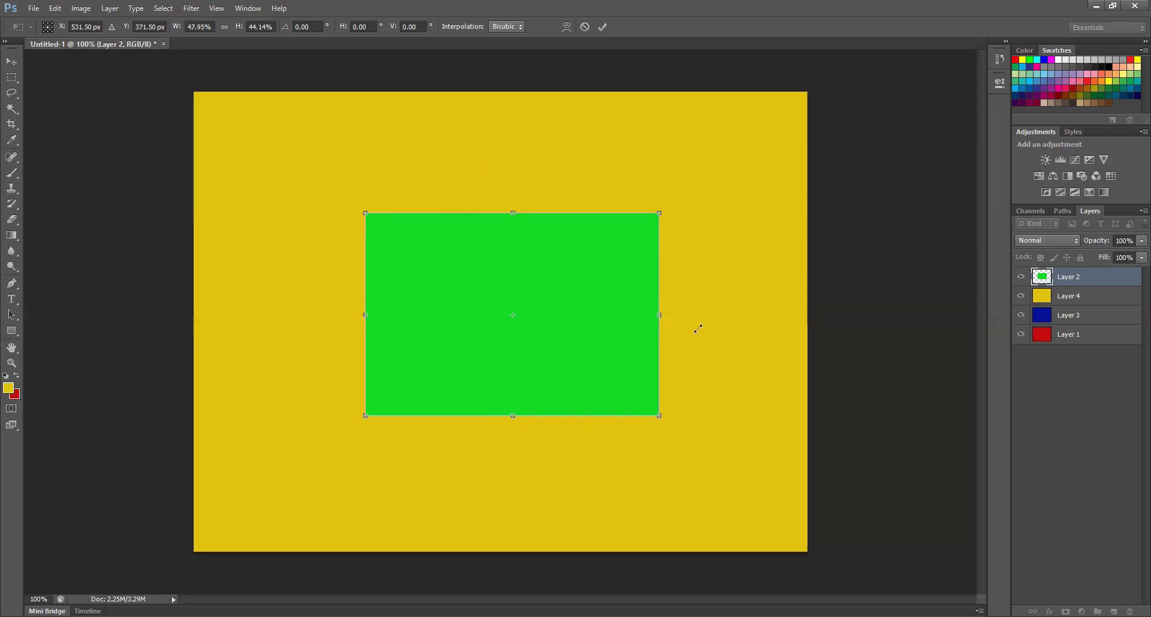
# Step: Rotate the green layer about 38 degrees, enlarge it to about 84% width and 93% height, and undo the applied transform
pyautogui.moveTo(691, 324); pyautogui.dragTo(729, 321)
pyautogui.moveTo(846, 332)
pyautogui.mouseDown()
pyautogui.moveTo(812, 322)
pyautogui.moveTo(843, 332)
pyautogui.mouseUp()
pyautogui.moveTo(332, 305); pyautogui.dragTo(299, 321)
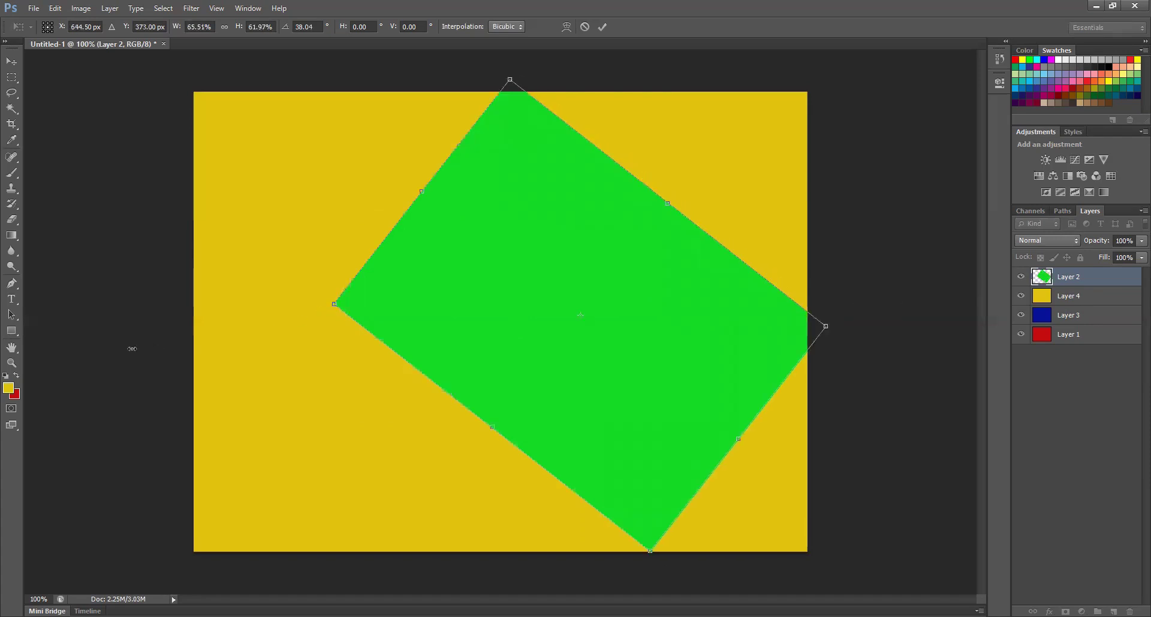
pyautogui.hotkey('ctrl', 'z')
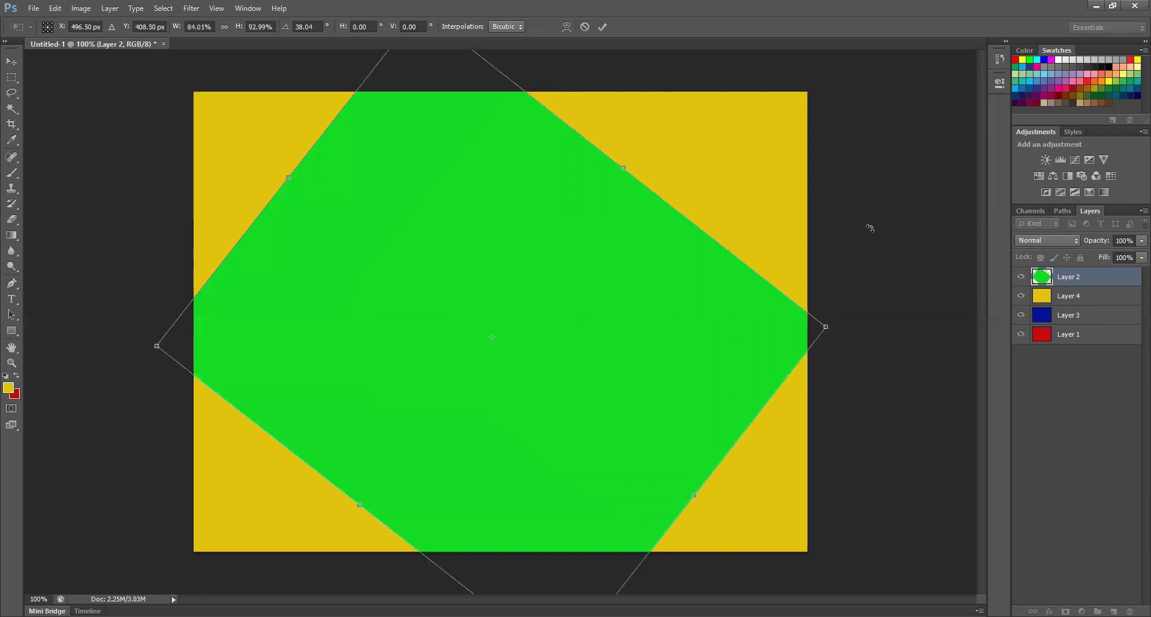
pyautogui.press('Return')
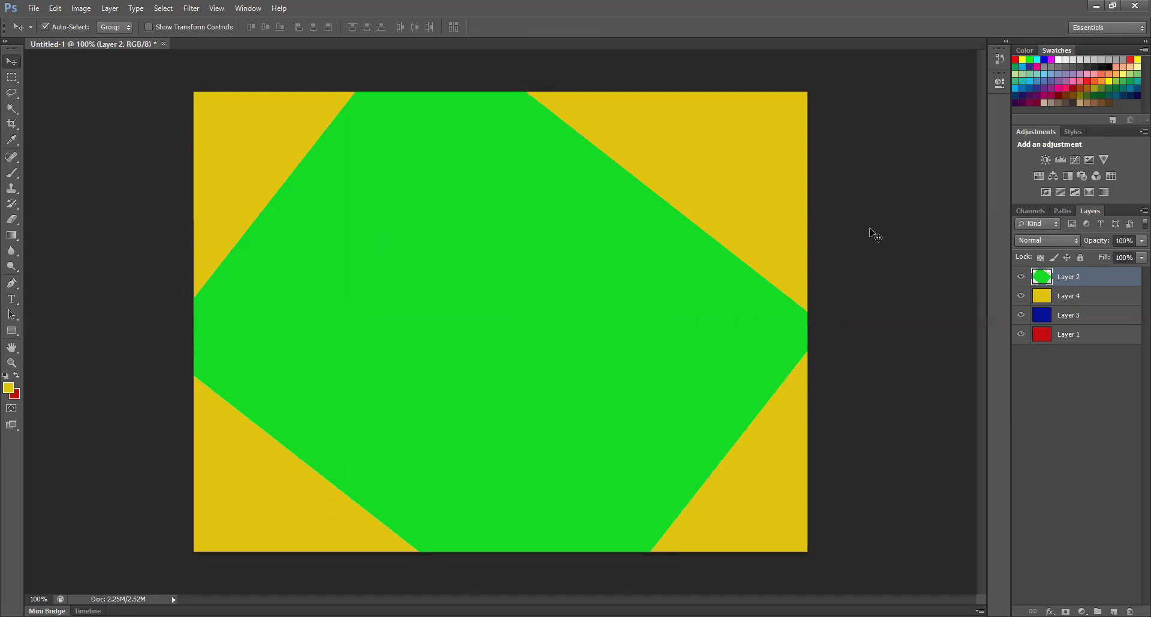
pyautogui.hotkey('ctrl', 'z')
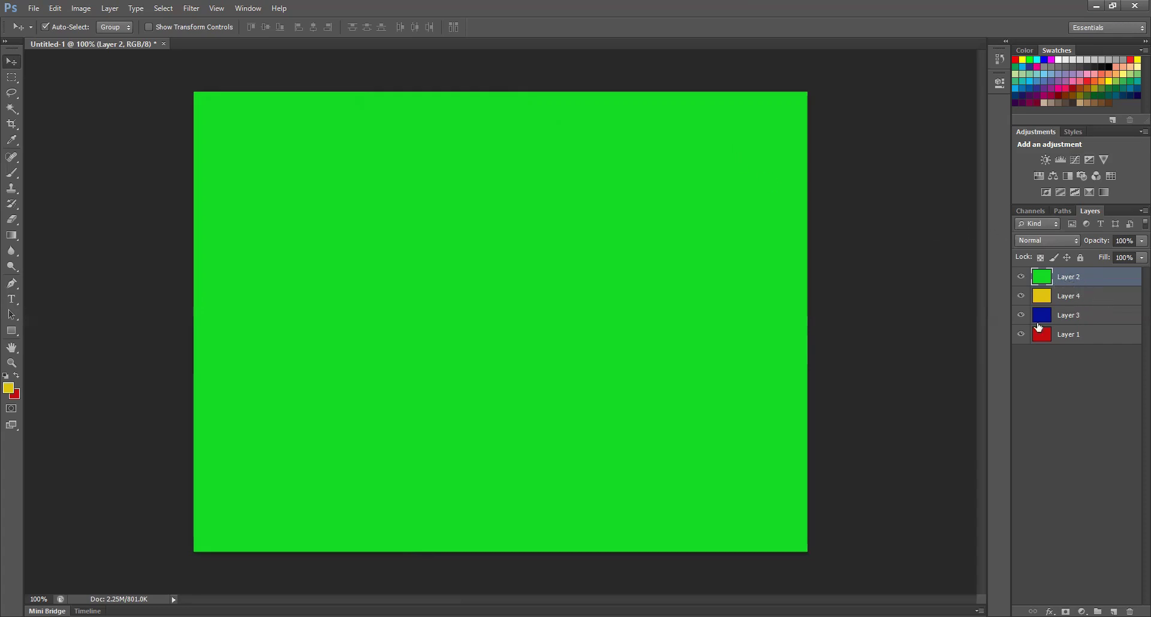
# Step: Scale the yellow layer with Free Transform to about 75% width and 68% height, keeping its lower-left corner in place
pyautogui.hotkey('alt', '[')
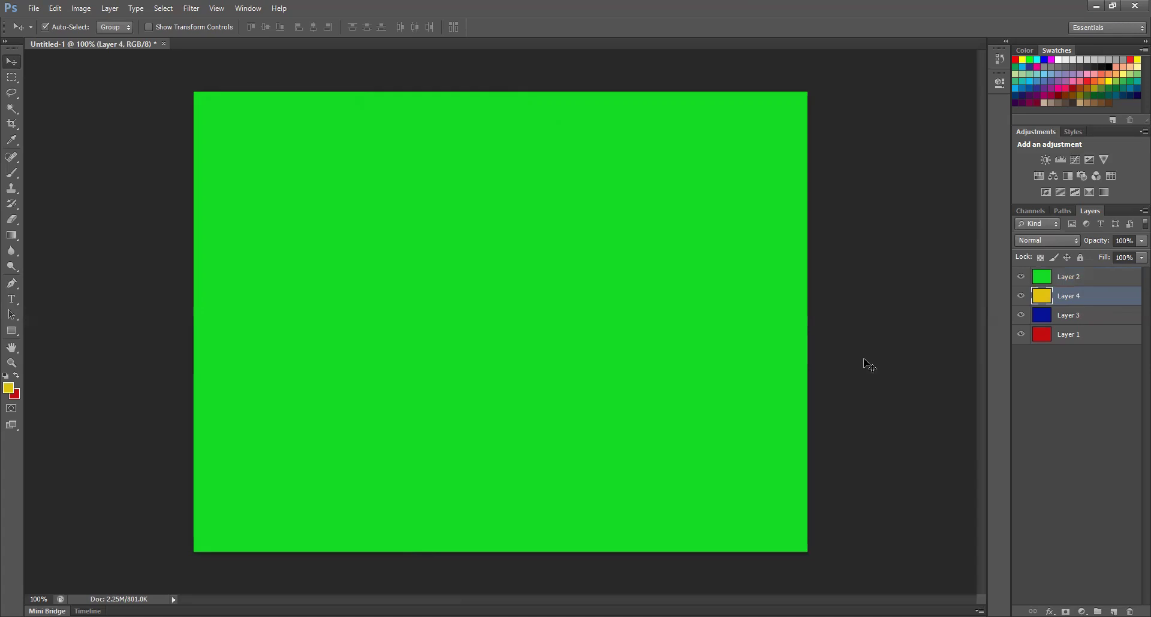
pyautogui.hotkey('ctrl', 't')
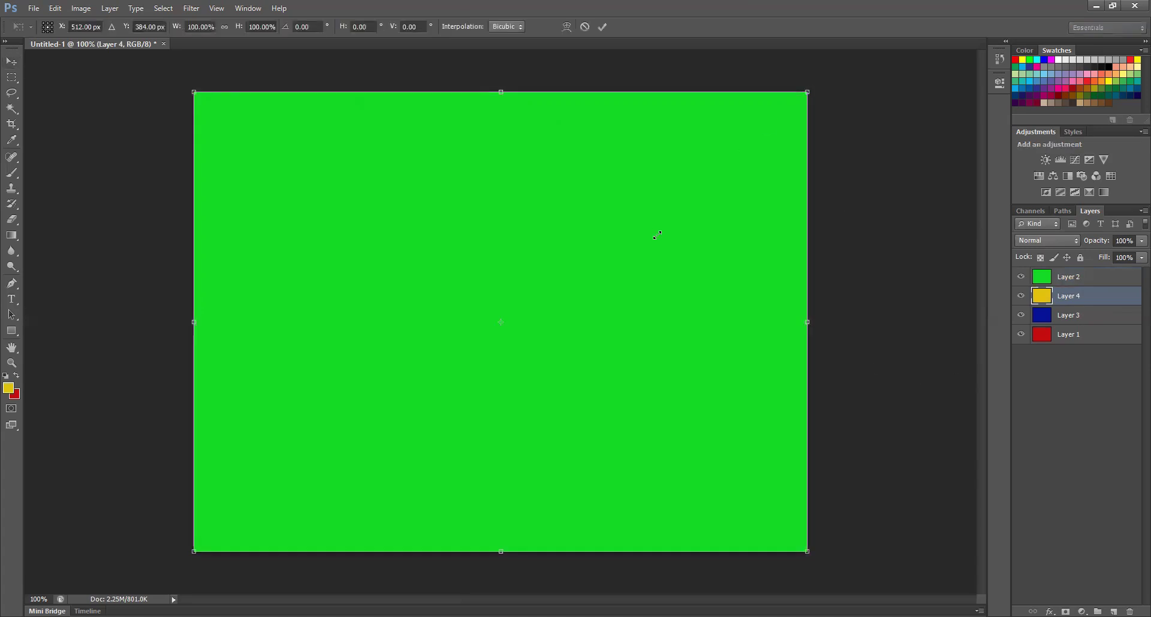
pyautogui.moveTo(653, 239); pyautogui.dragTo(654, 238)
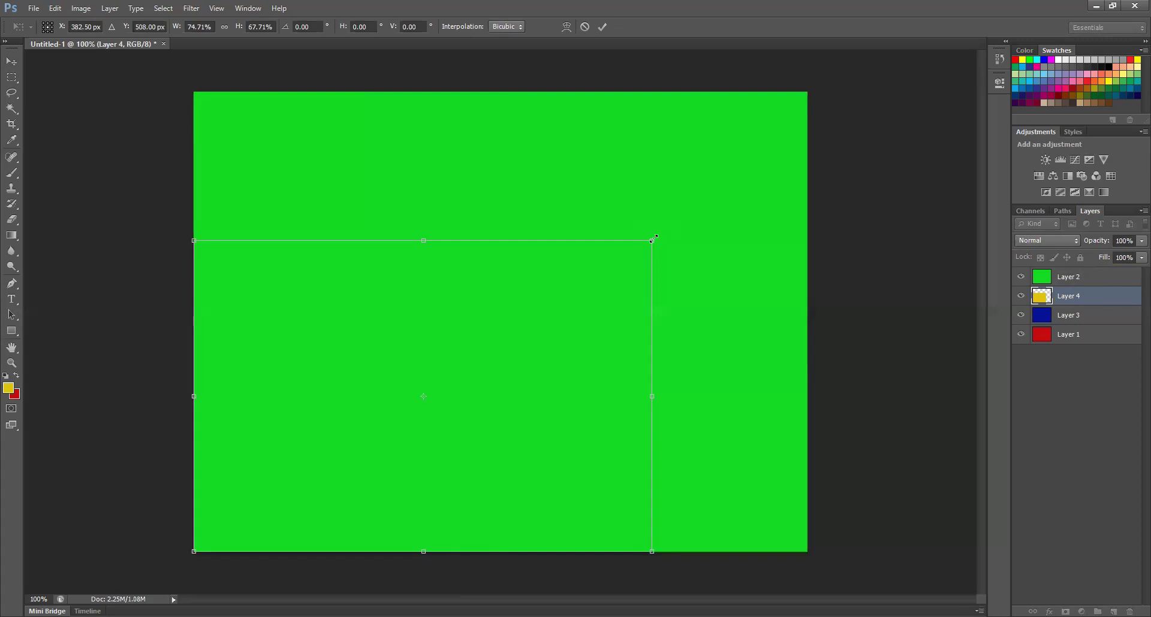
pyautogui.press('Return')
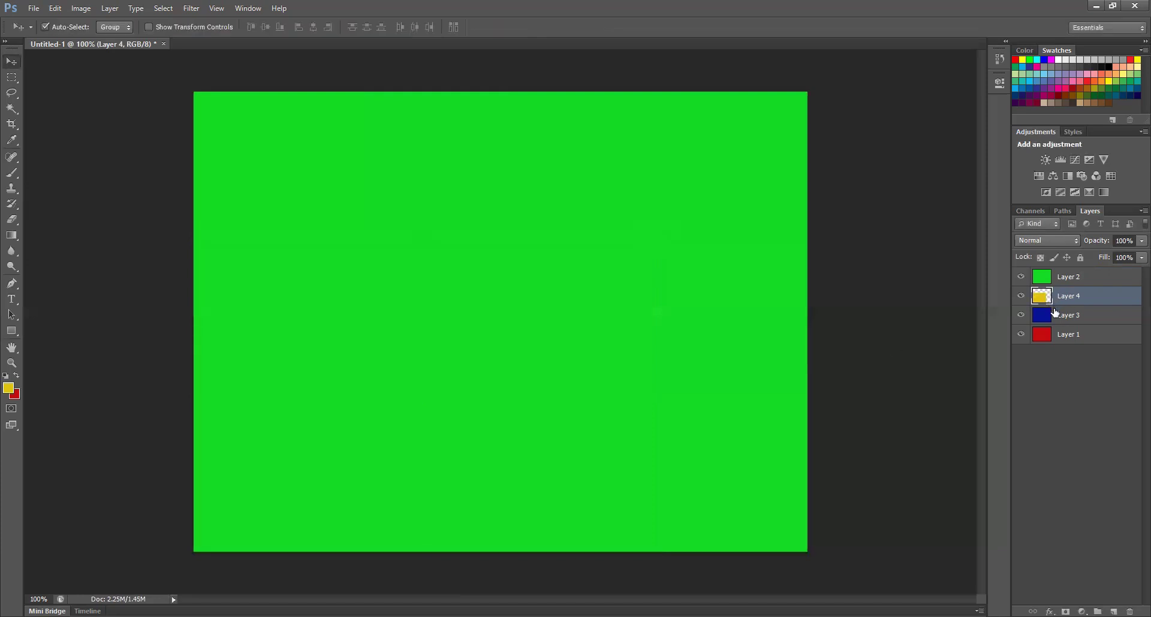
# Step: Select the green layer, reposition it over the canvas and repeat the previous scaling transform on it
pyautogui.hotkey('alt', ']')
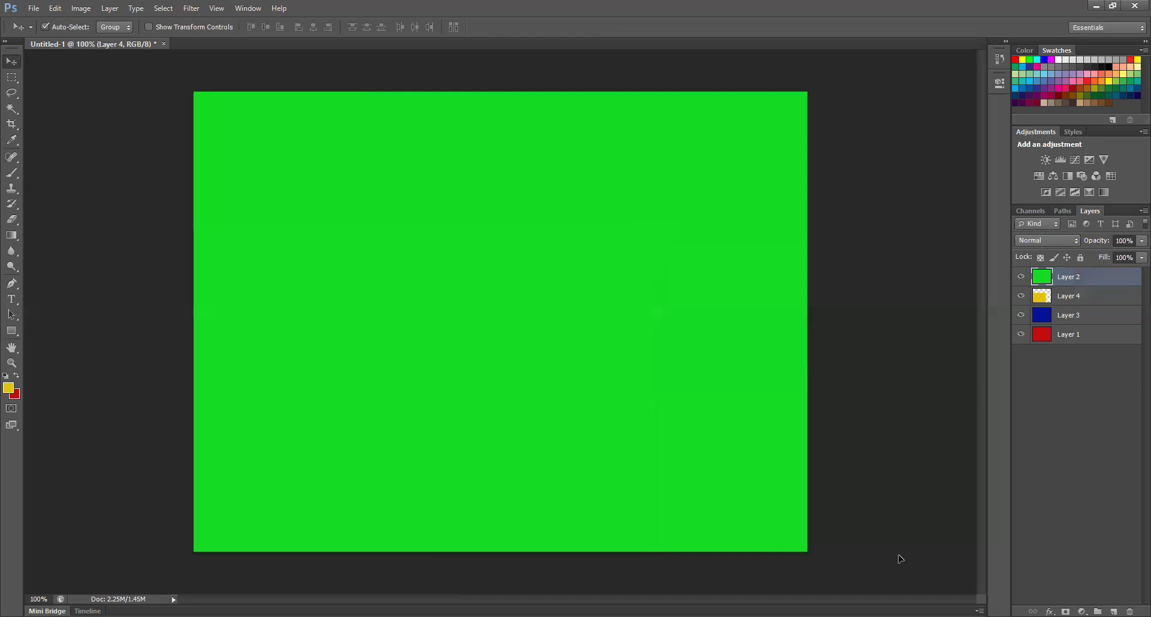
pyautogui.moveTo(874, 549); pyautogui.dragTo(469, 284)
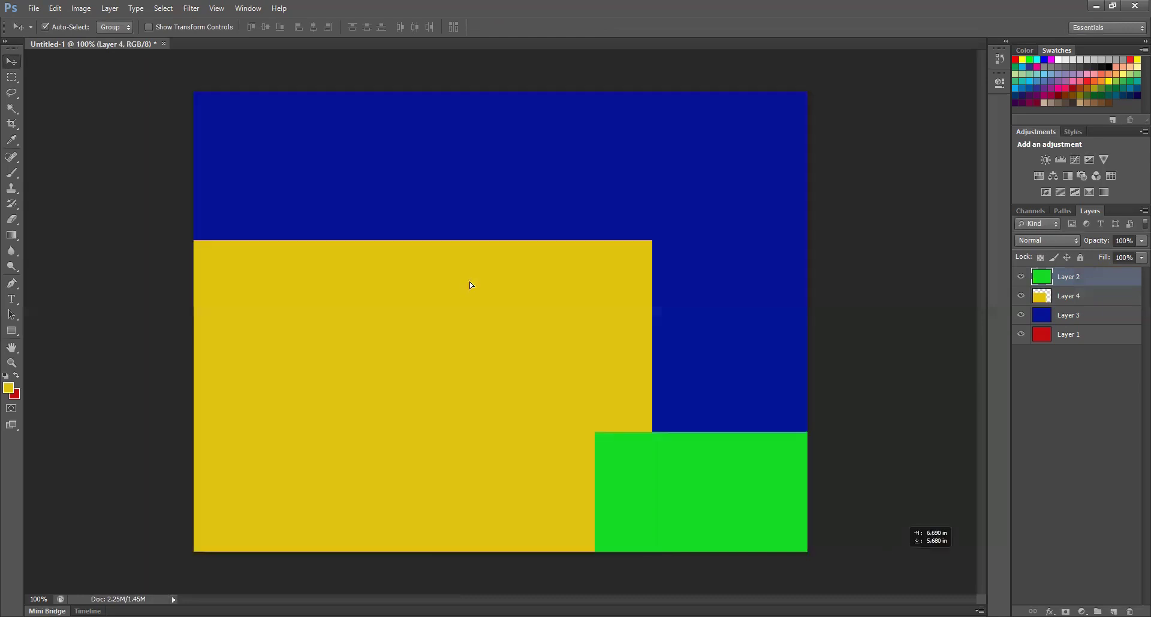
pyautogui.hotkey('ctrl', 'z')
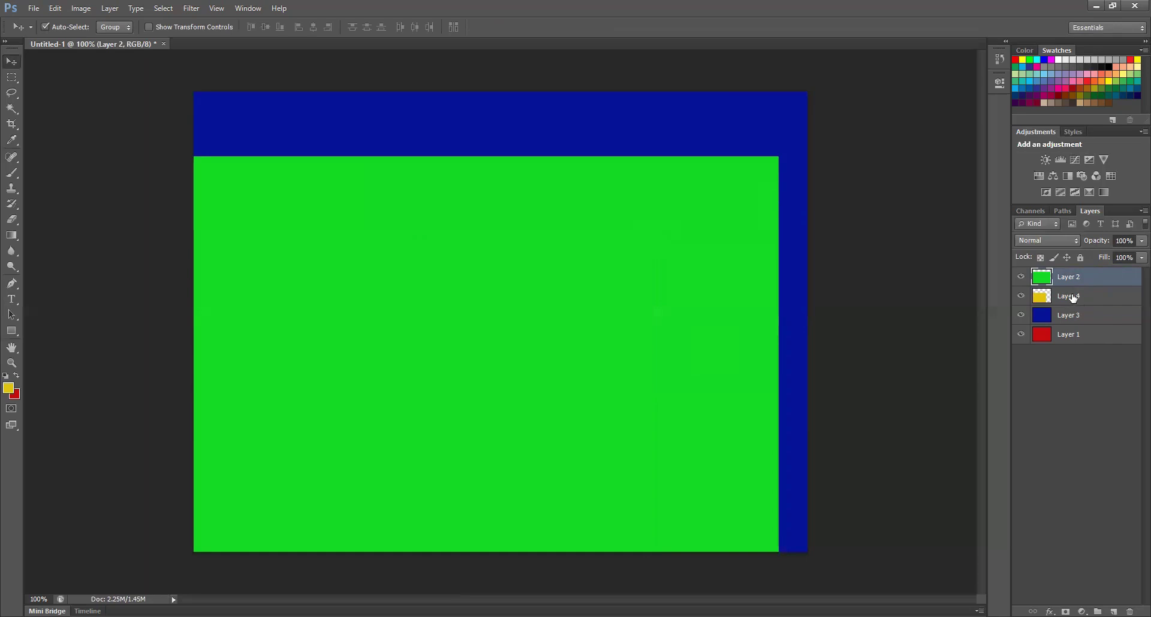
pyautogui.hotkey('alt', '[')
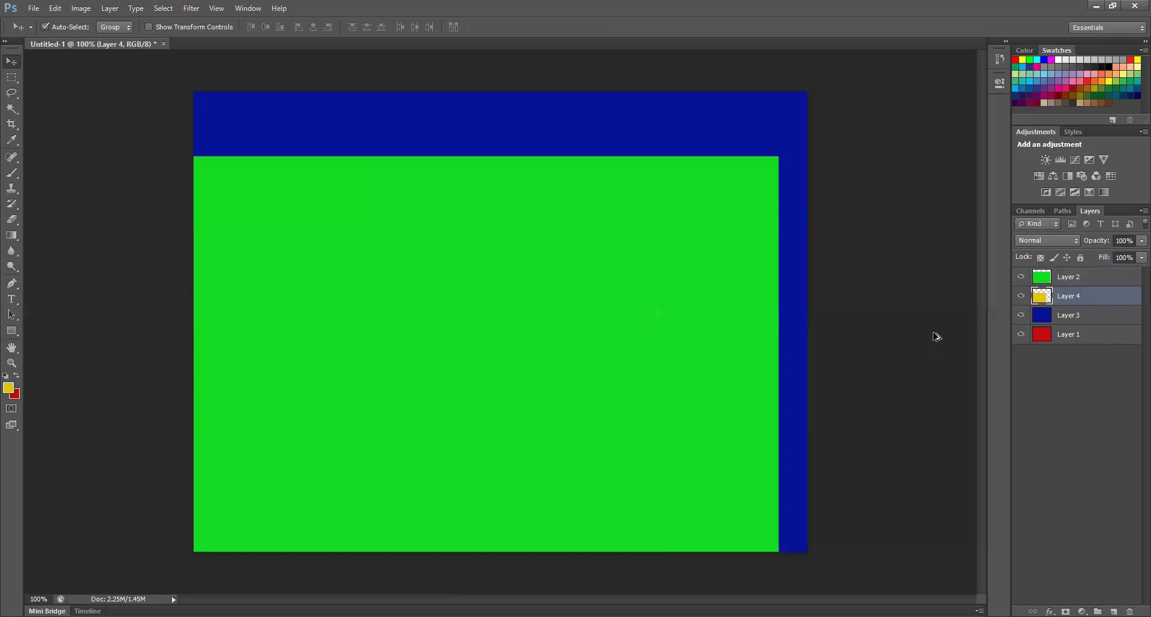
pyautogui.hotkey('alt', ']')
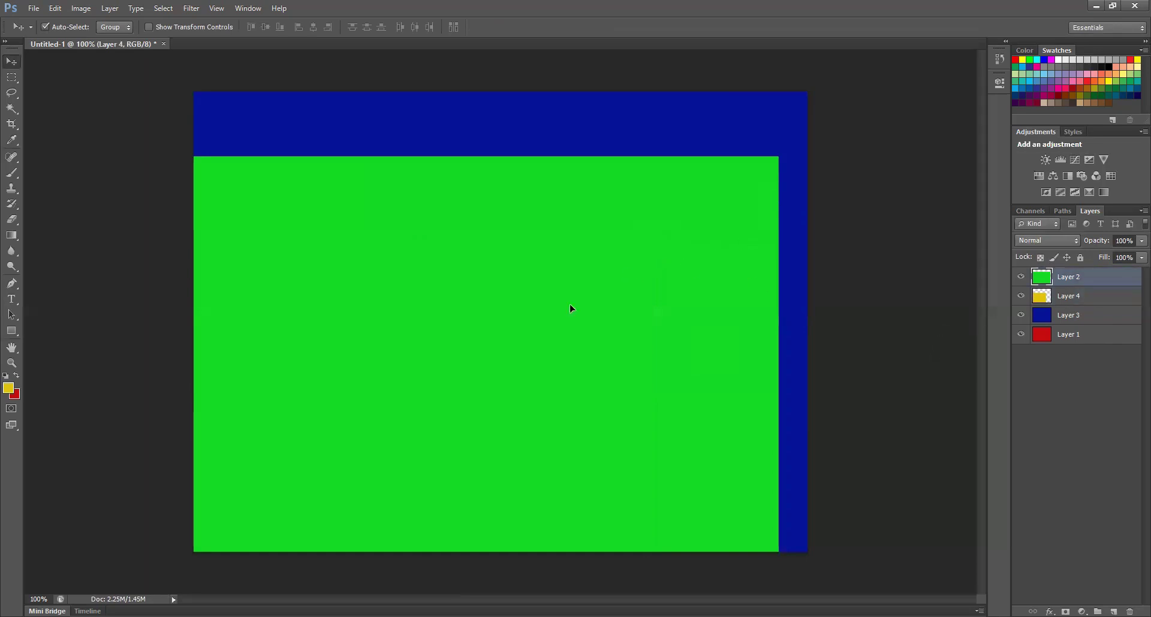
pyautogui.hotkey('ctrl', 'z')
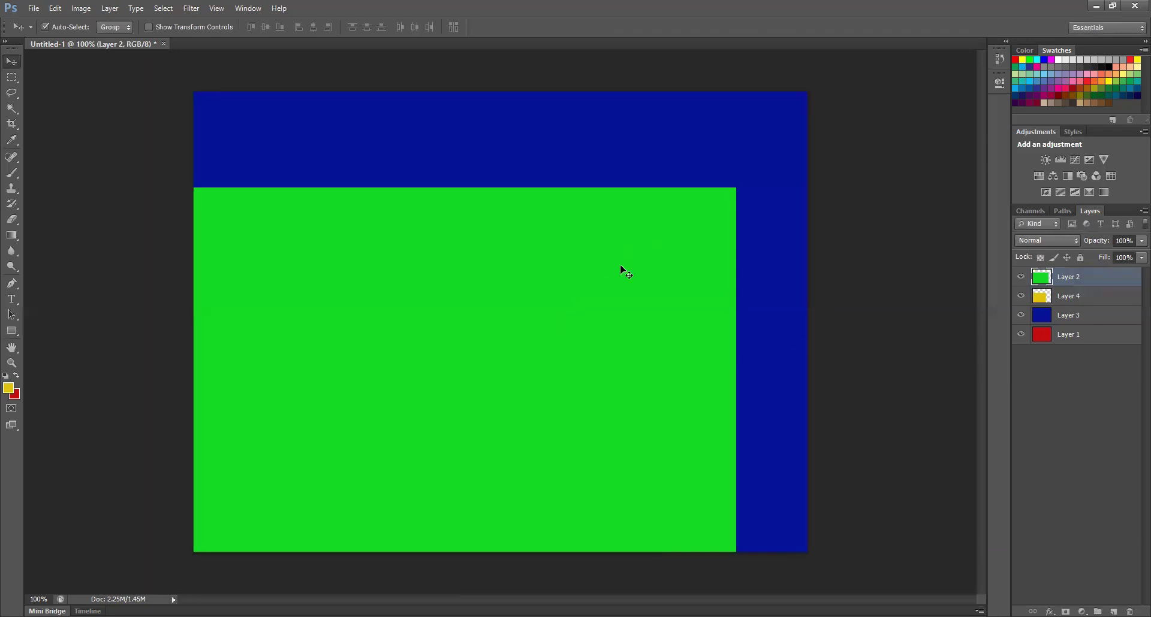
pyautogui.hotkey('ctrl', 'z')
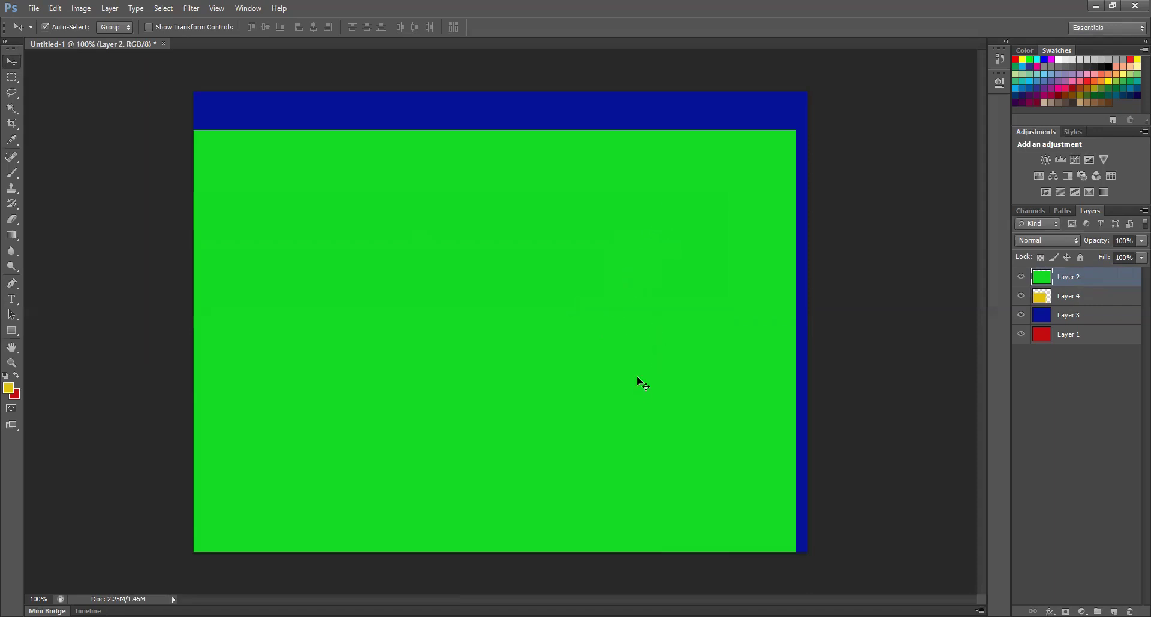
# Step: Reapply the previous scaling transform to the green layer several times, repositioning it in between, to shrink it into a small rectangle over the yellow layer
pyautogui.hotkey('ctrl', 'z')
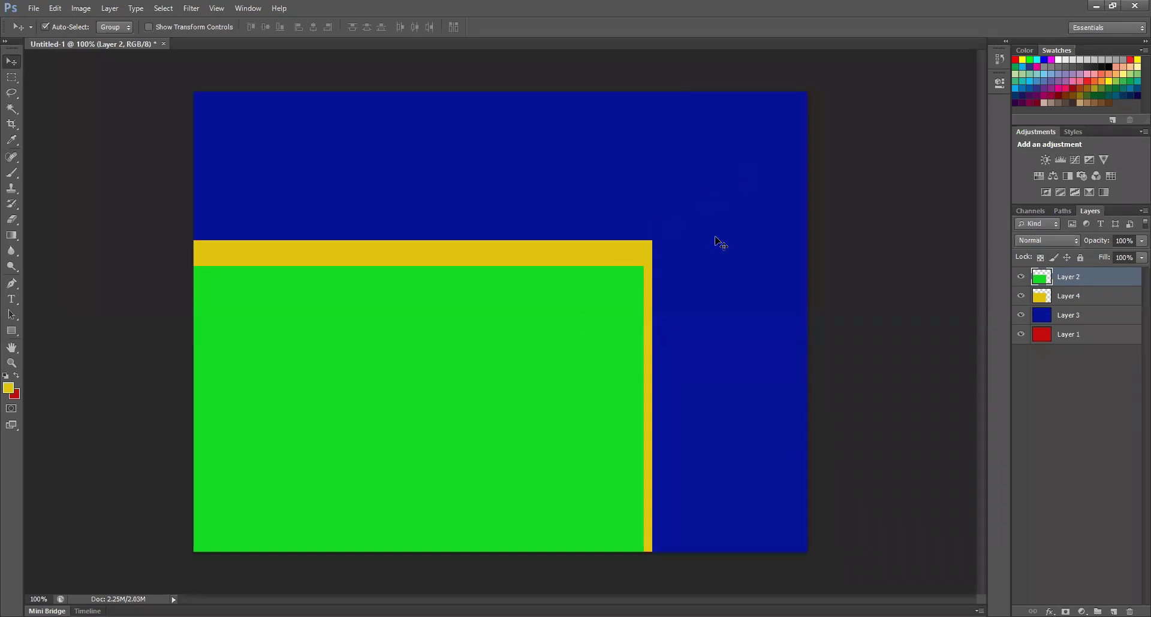
pyautogui.hotkey('ctrl', 'z')
pyautogui.hotkey('ctrl', 'z')
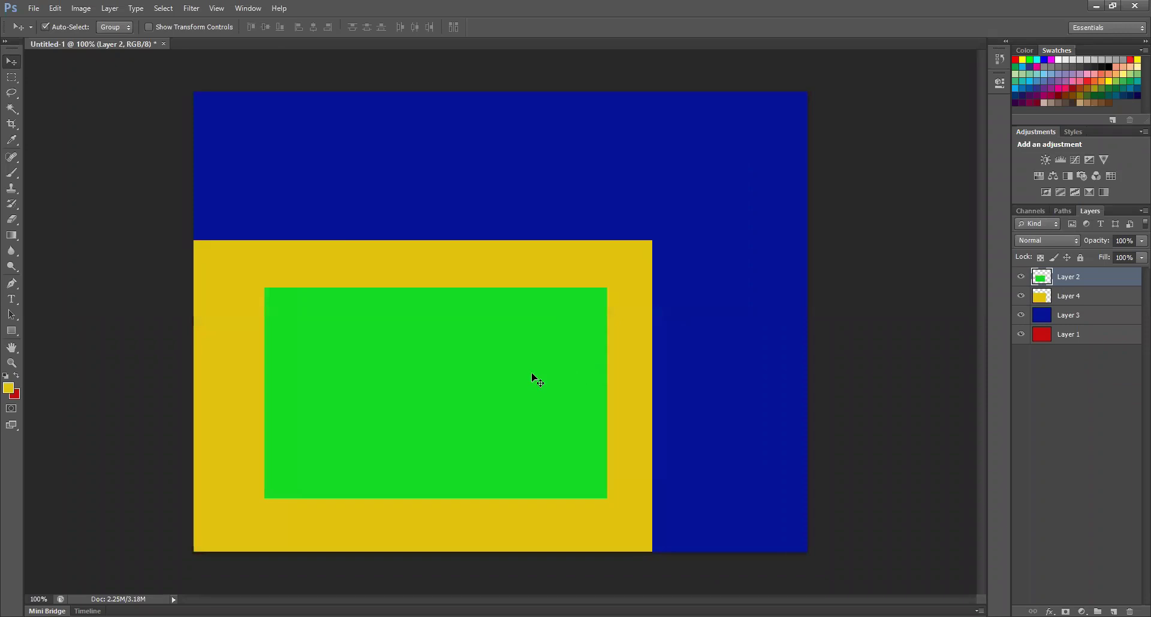
pyautogui.hotkey('ctrl', 'z')
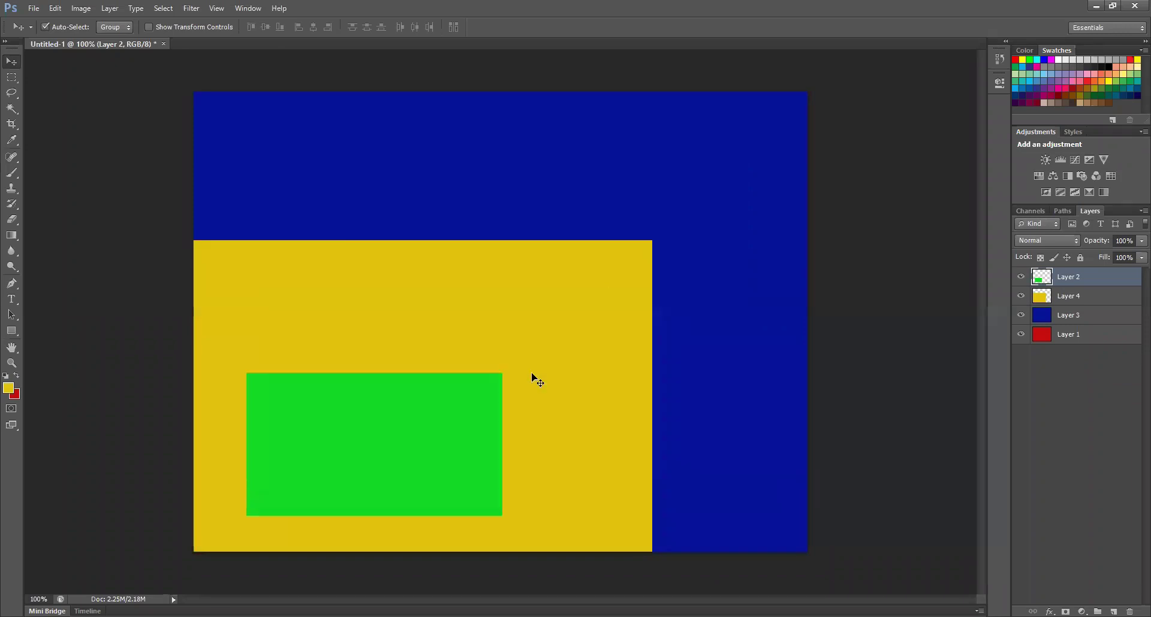
pyautogui.hotkey('ctrl', 'z')
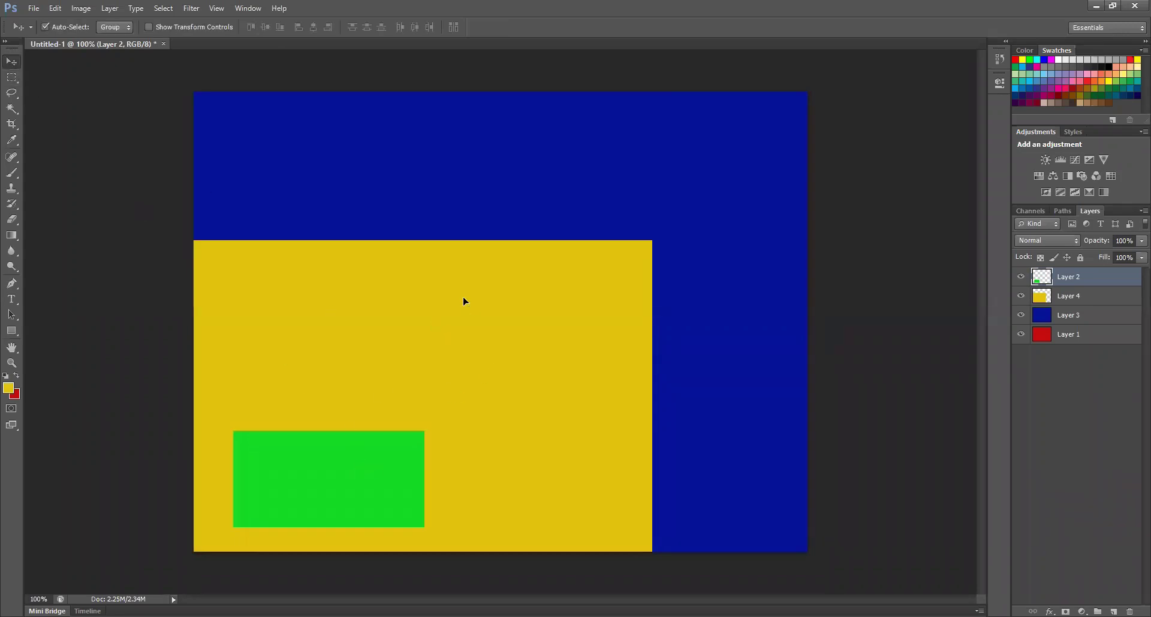
pyautogui.hotkey('ctrl', 'z')
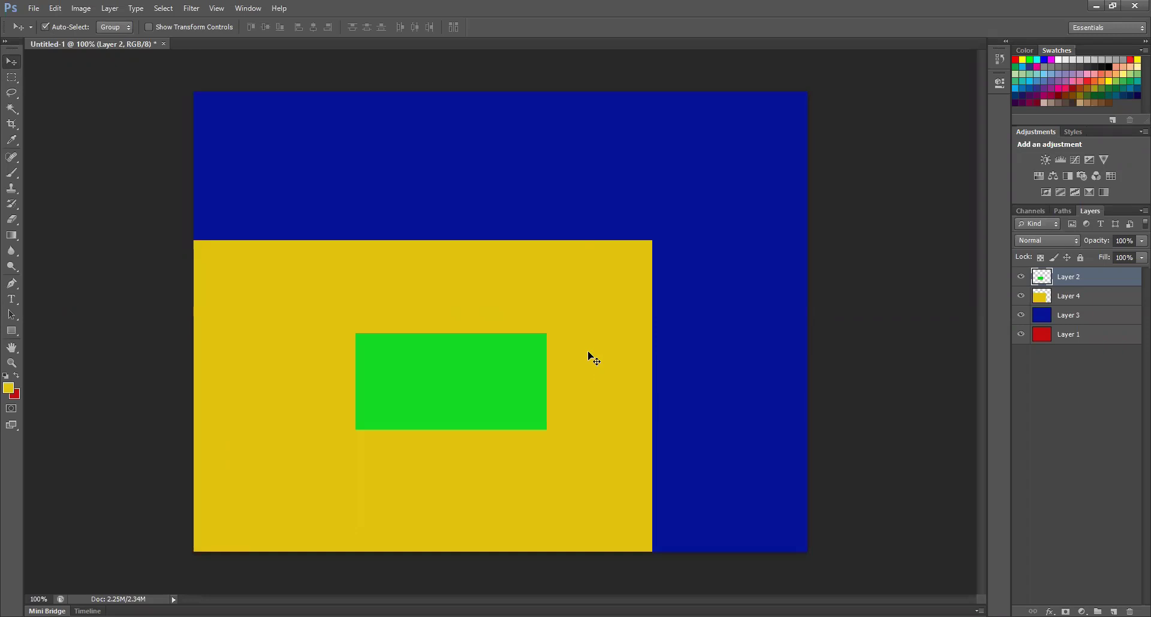
pyautogui.hotkey('ctrl', 'z')
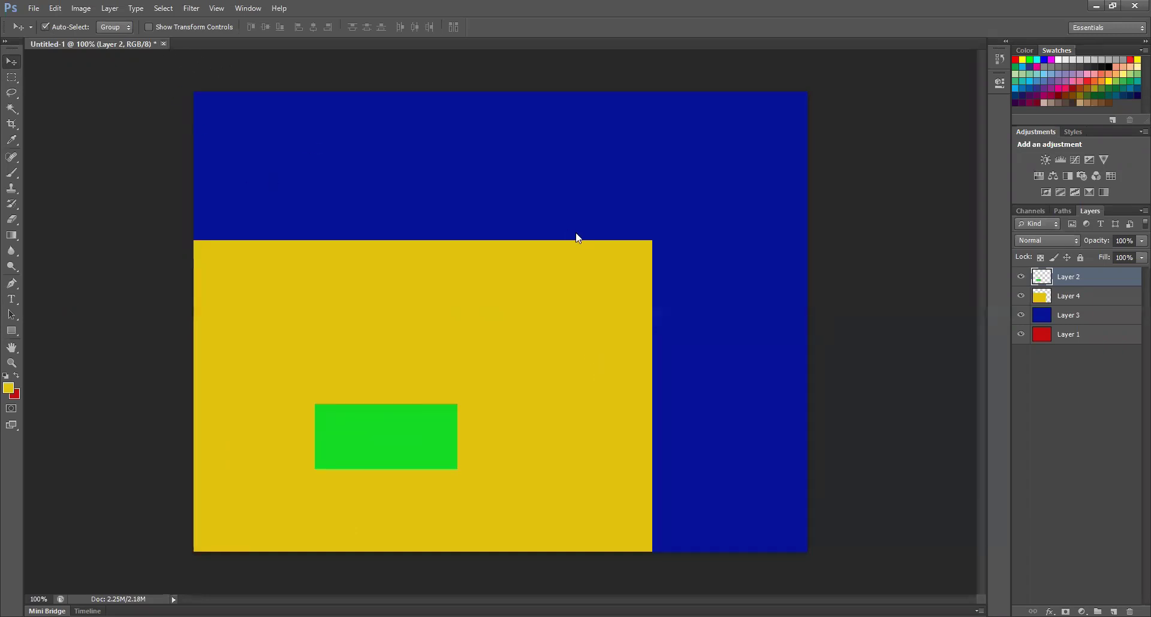
# Step: Close the document without saving and create a new 1024 x 768 pixel, 100 pixels/inch RGB document with a transparent background
pyautogui.hotkey('ctrl', 'w')
pyautogui.press('n')
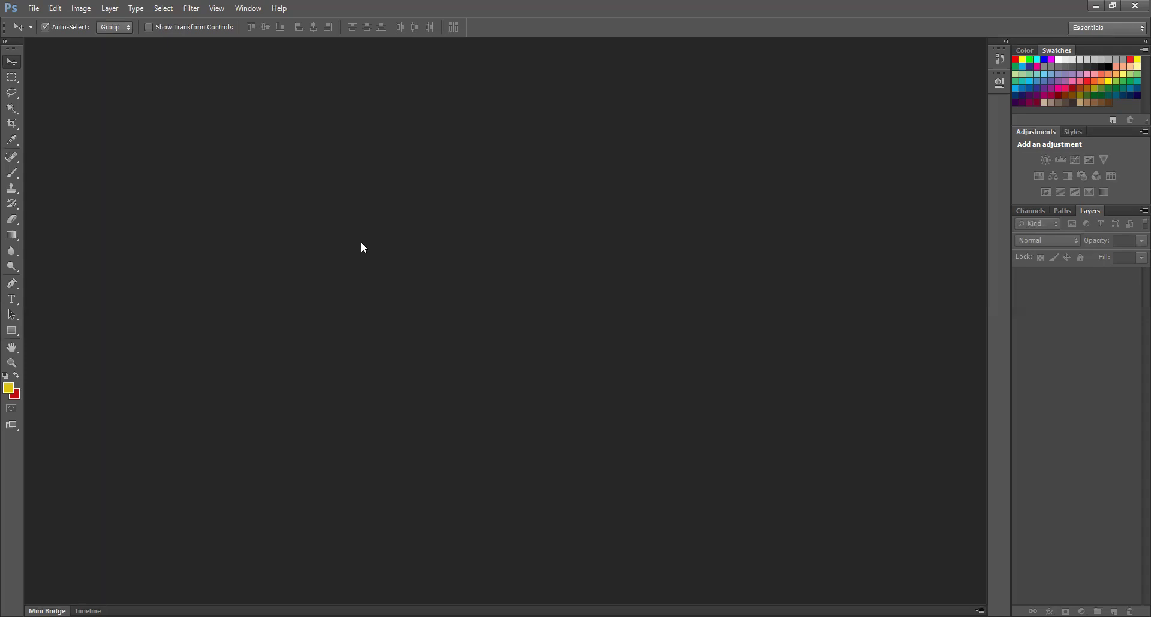
pyautogui.click(36, 9)
pyautogui.click(50, 20)
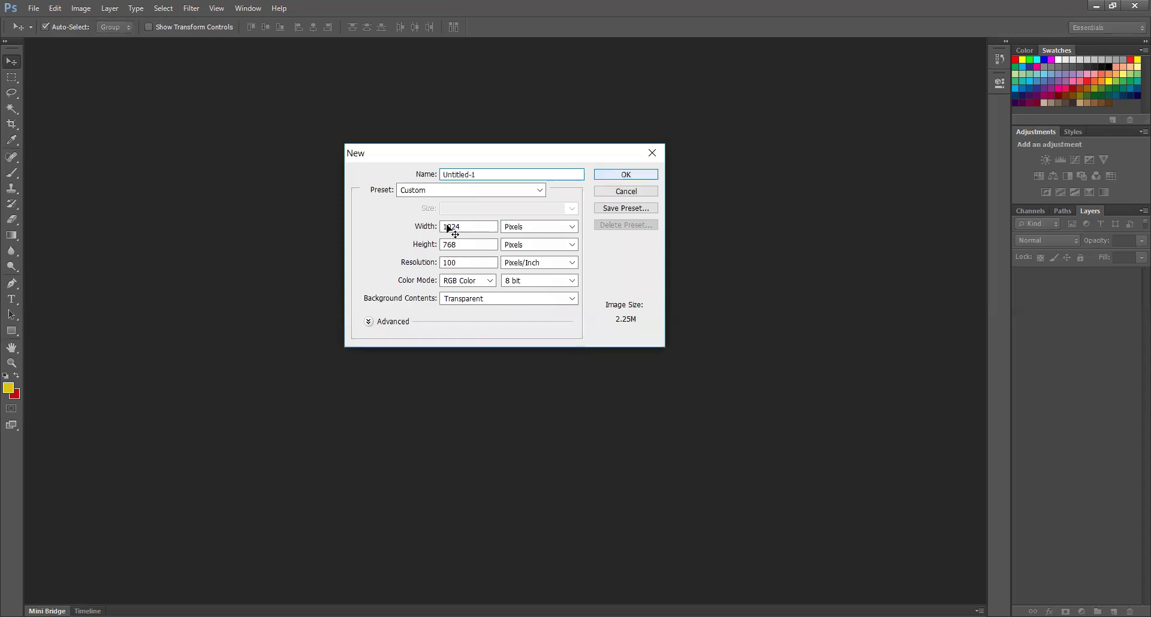
pyautogui.press('Return')
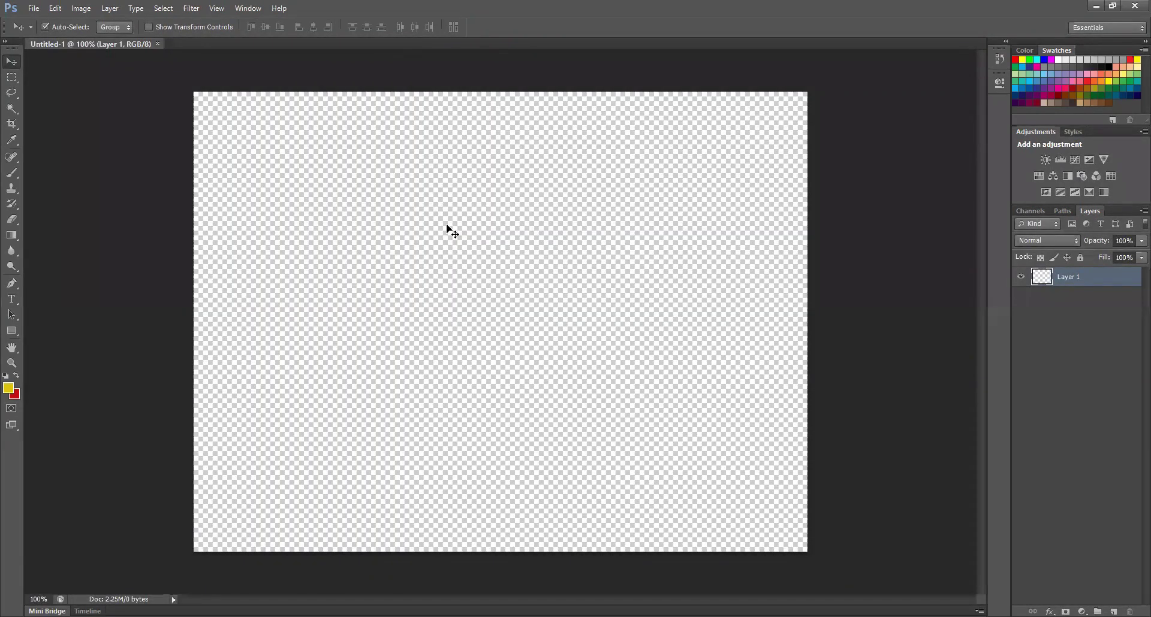
# Step: Set the foreground color to a saturated blue, about RGB 4, 34, 187
pyautogui.press('alt')
pyautogui.click(9, 388)
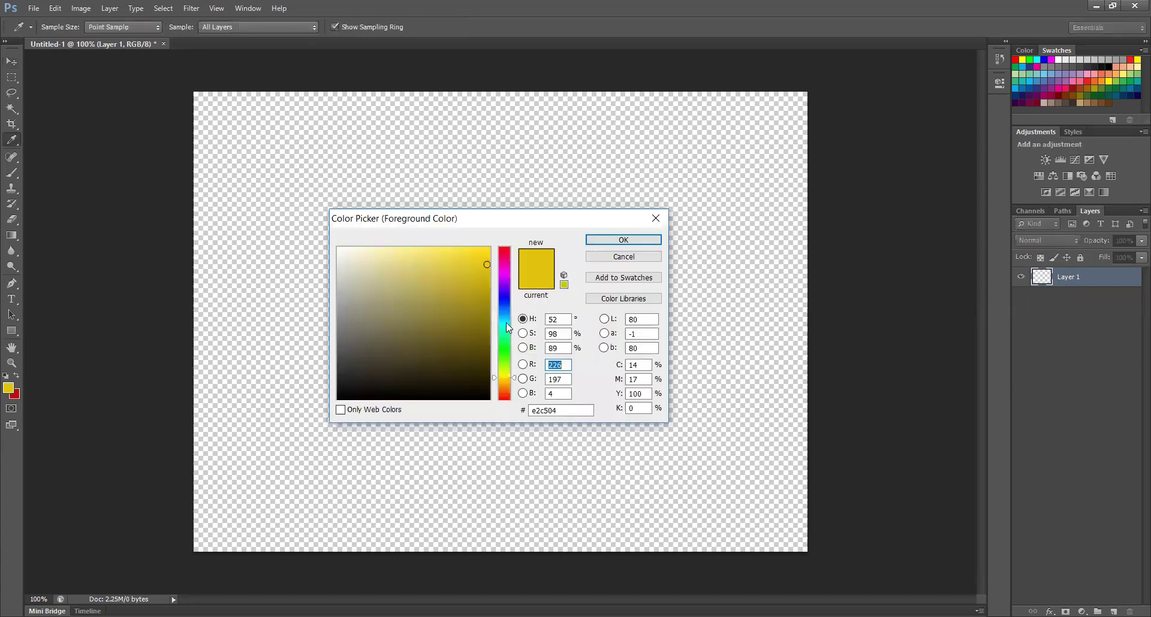
pyautogui.click(486, 288)
pyautogui.click(503, 302)
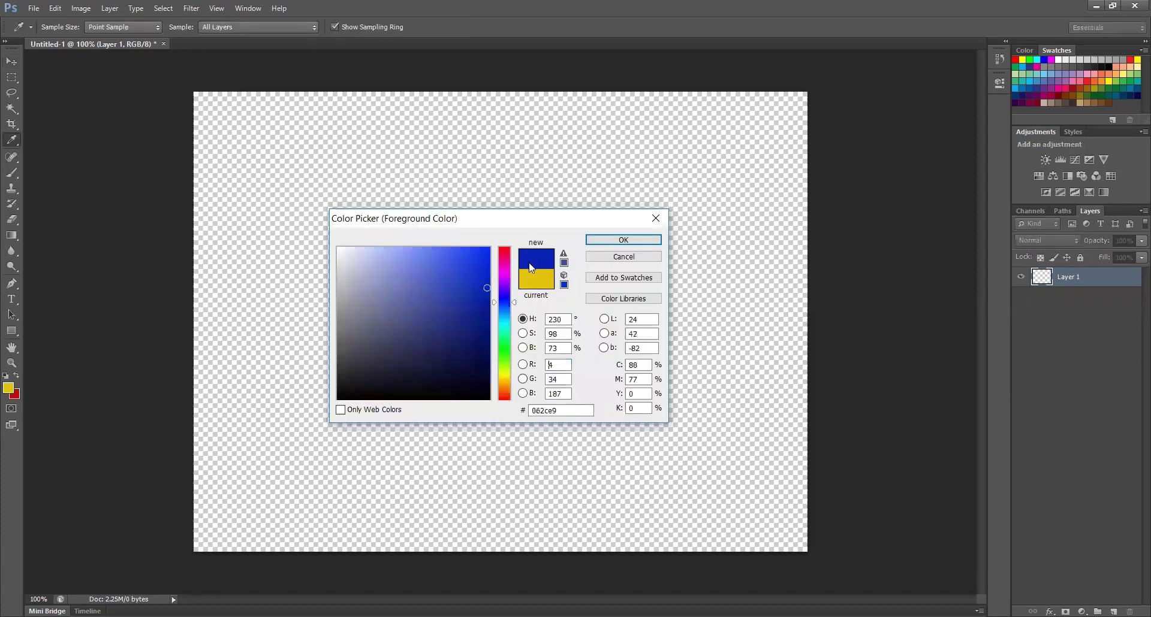
pyautogui.click(594, 241)
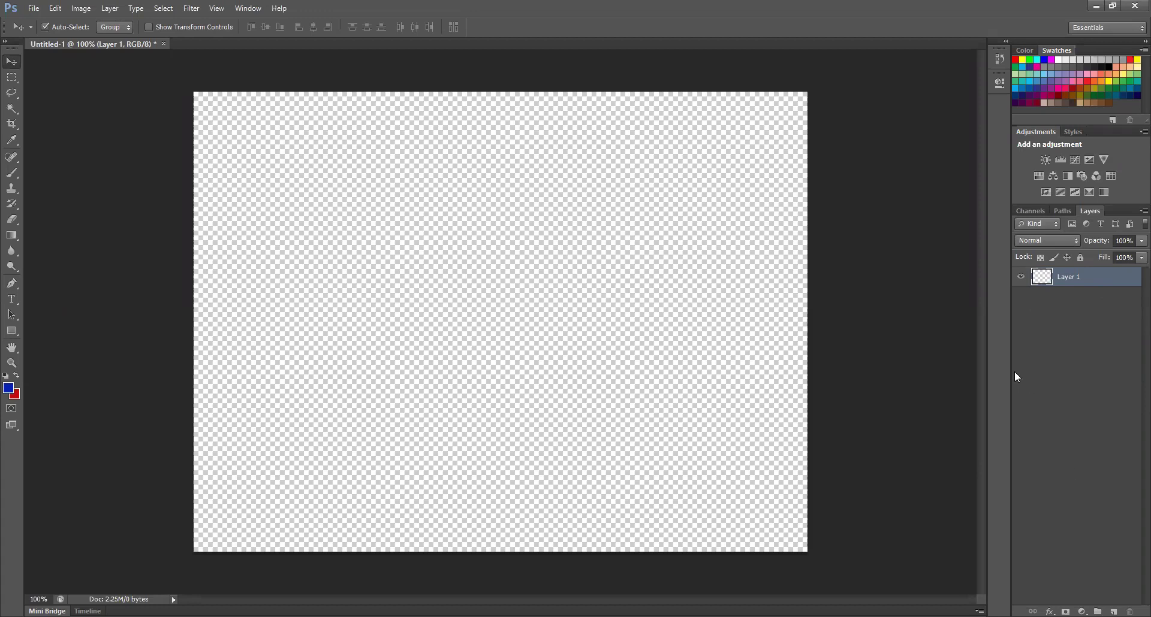
# Step: Add a new layer above Layer 1 and fill it with the blue foreground color using the Paint Bucket tool
pyautogui.hotkey('ctrl', 'shift', 'alt', 'n')
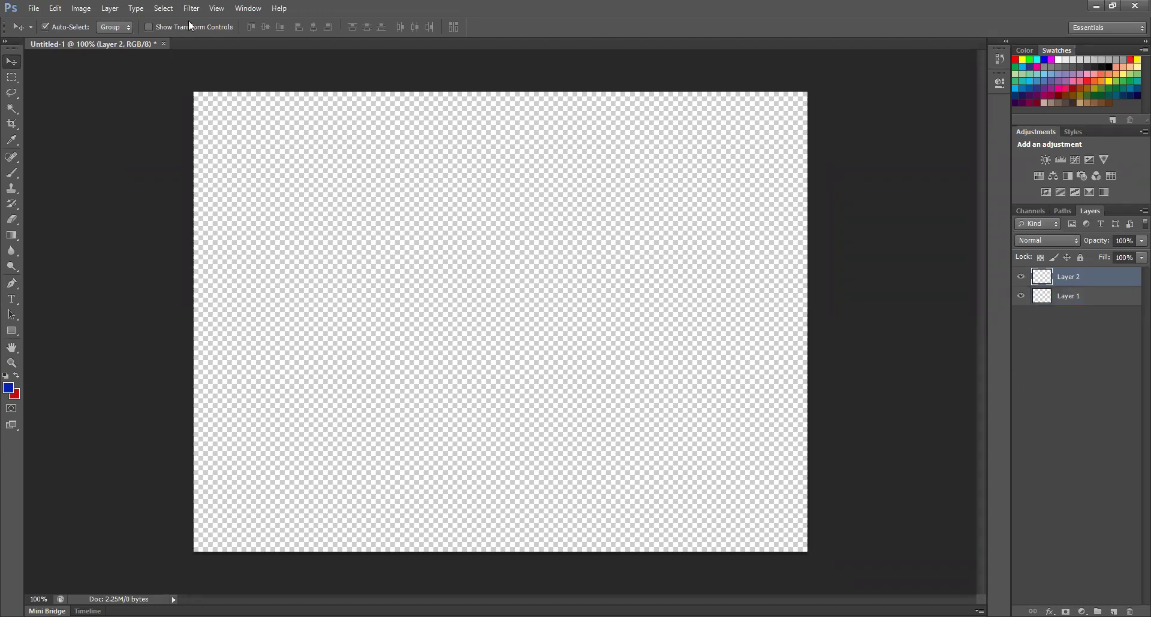
pyautogui.click(12, 251)
pyautogui.moveTo(14, 241)
pyautogui.mouseDown()
pyautogui.moveTo(54, 256)
pyautogui.moveTo(54, 244)
pyautogui.mouseUp()
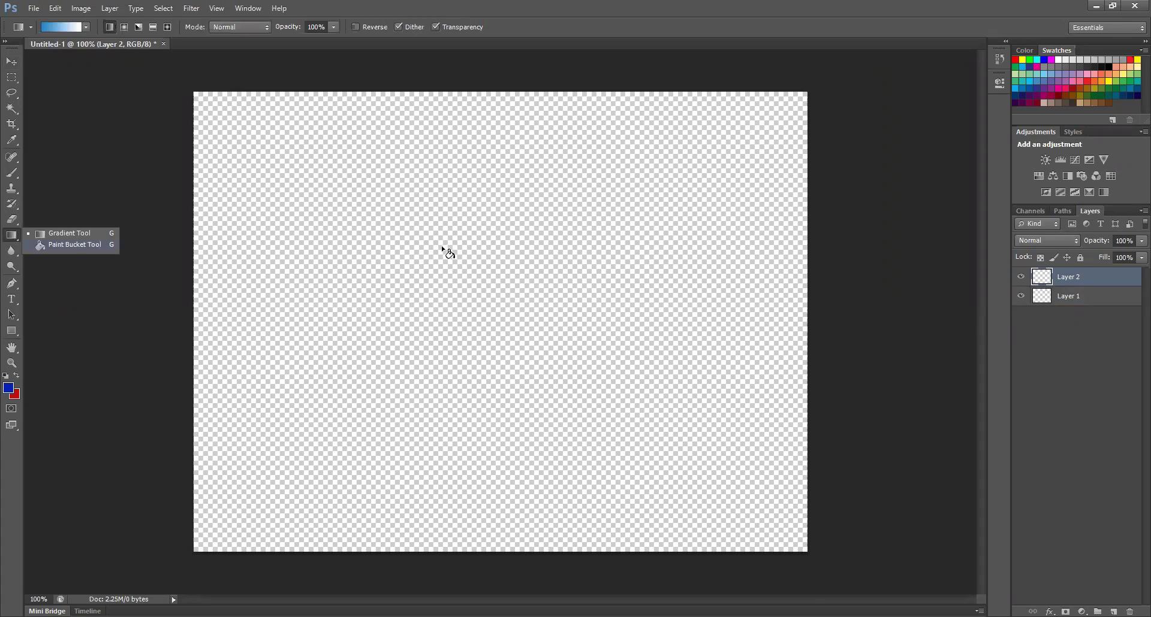
pyautogui.click(448, 252)
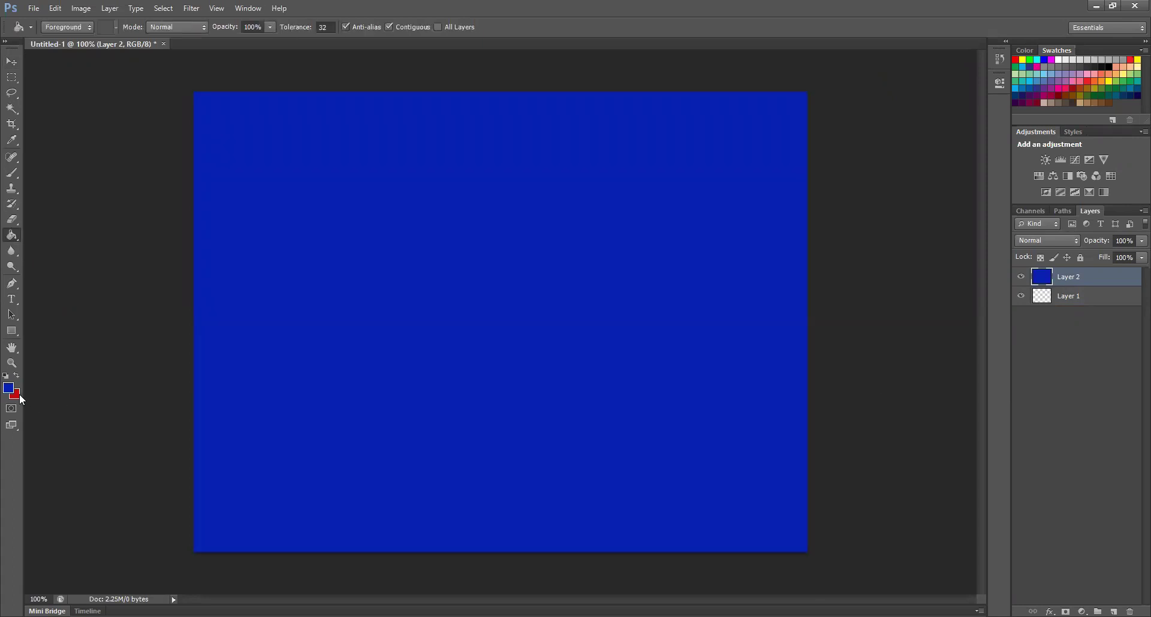
# Step: Keep the background color at red c30b0b and fill Layer 2 with it
pyautogui.click(18, 395)
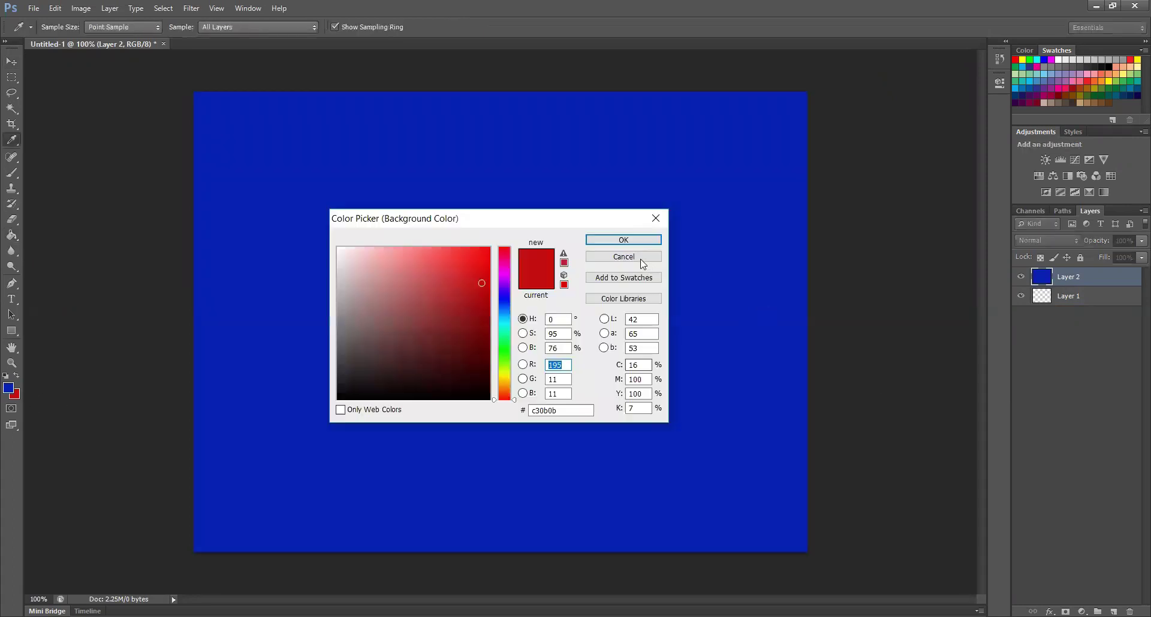
pyautogui.click(591, 240)
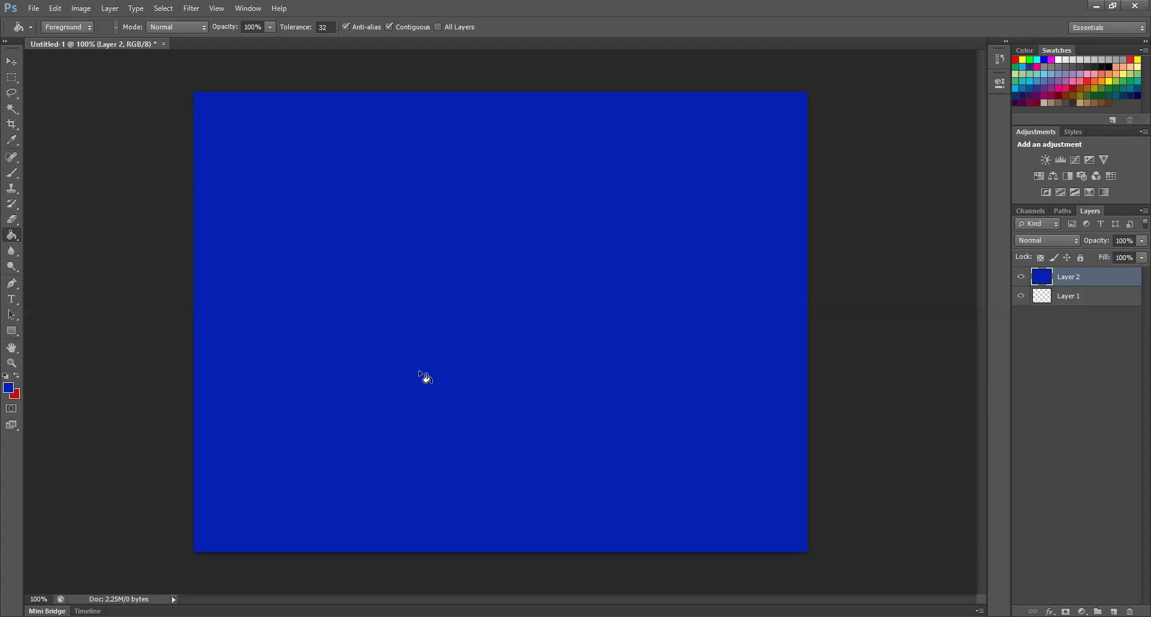
pyautogui.hotkey('ctrl', 'BackSpace')
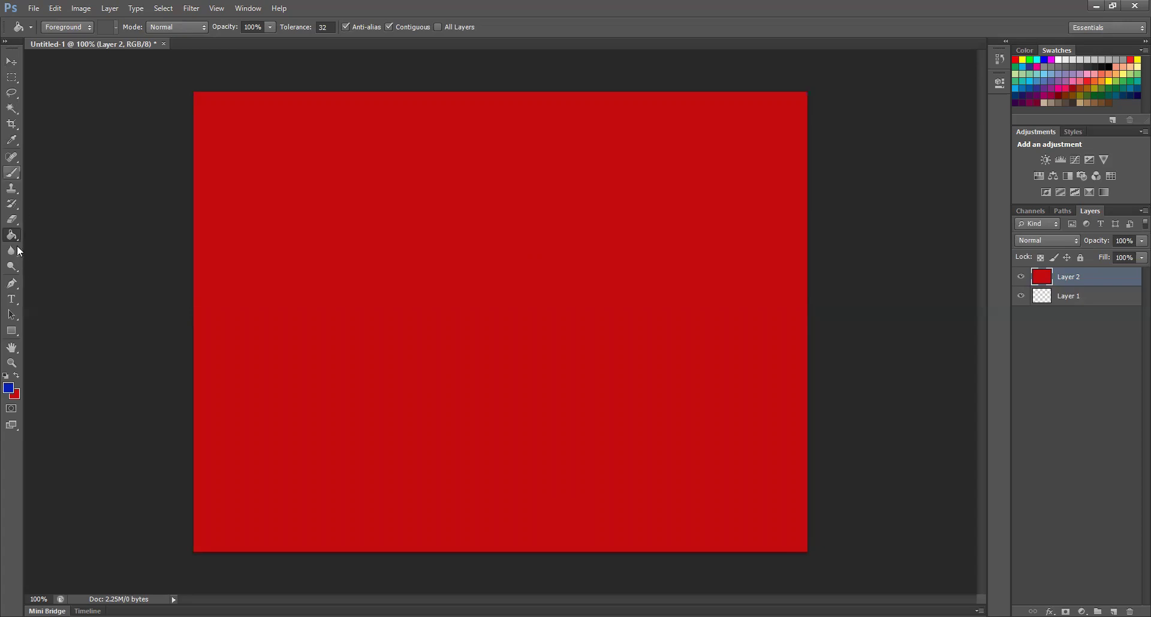
pyautogui.moveTo(16, 236); pyautogui.dragTo(63, 225)
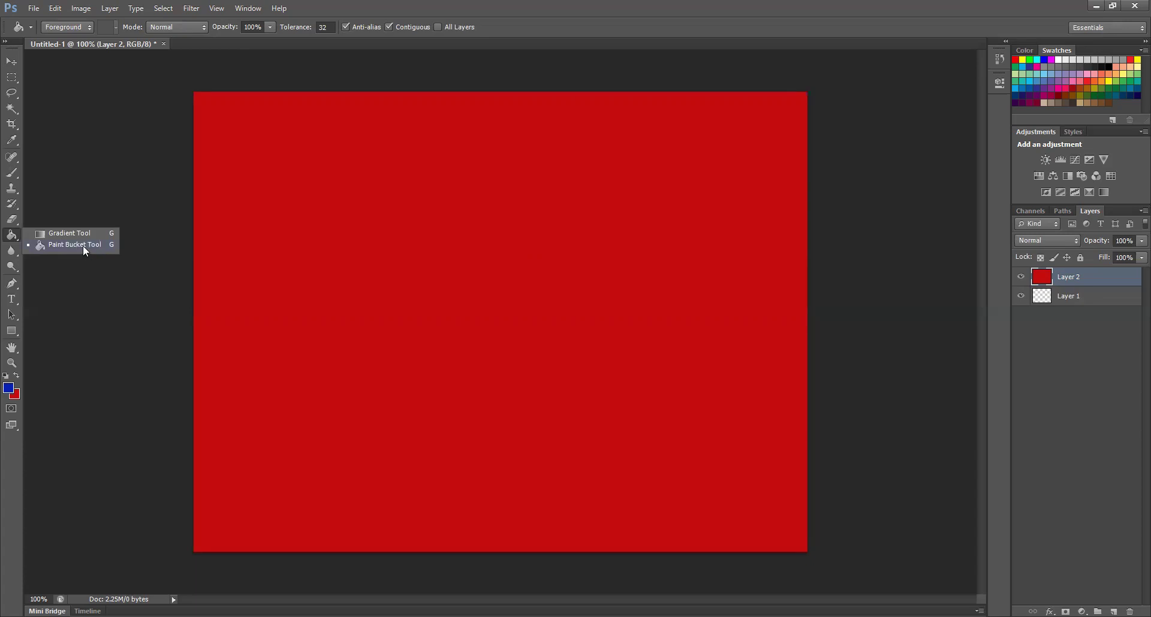
pyautogui.click(158, 445)
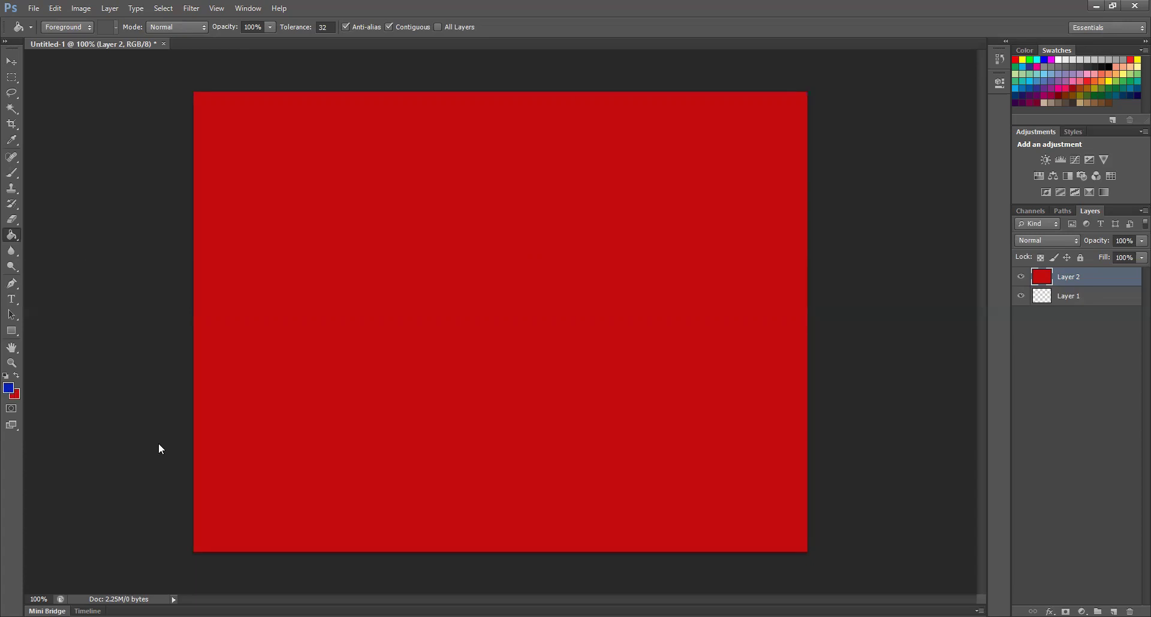
# Step: Set the foreground color to green 15a206 and fill a new layer above Layer 2 with it
pyautogui.click(503, 351)
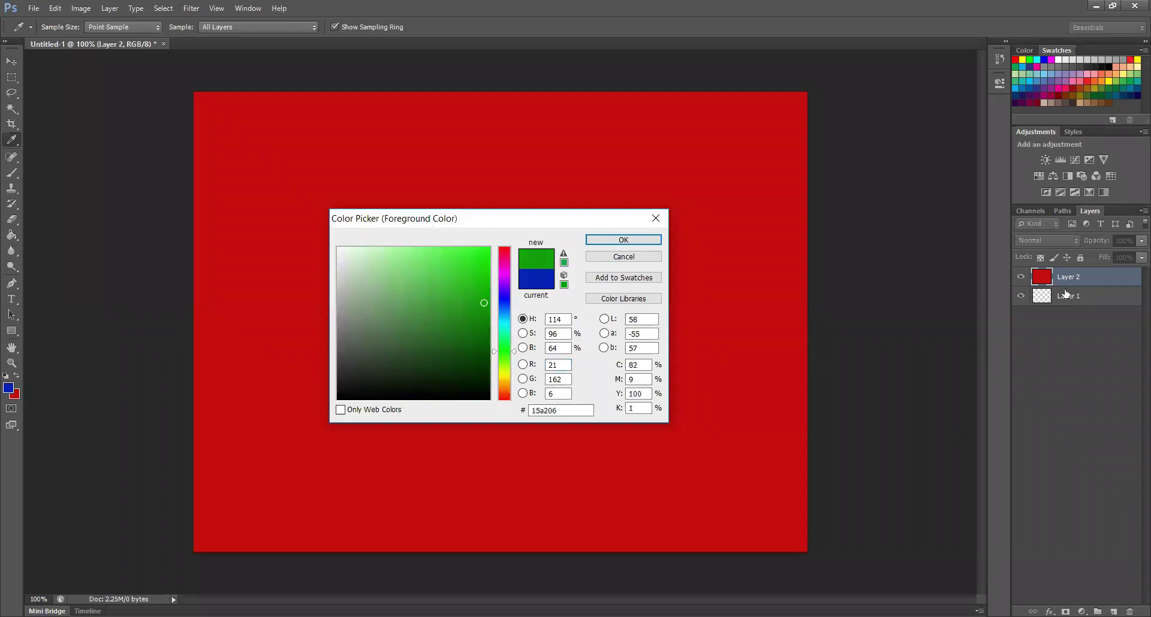
pyautogui.click(623, 240)
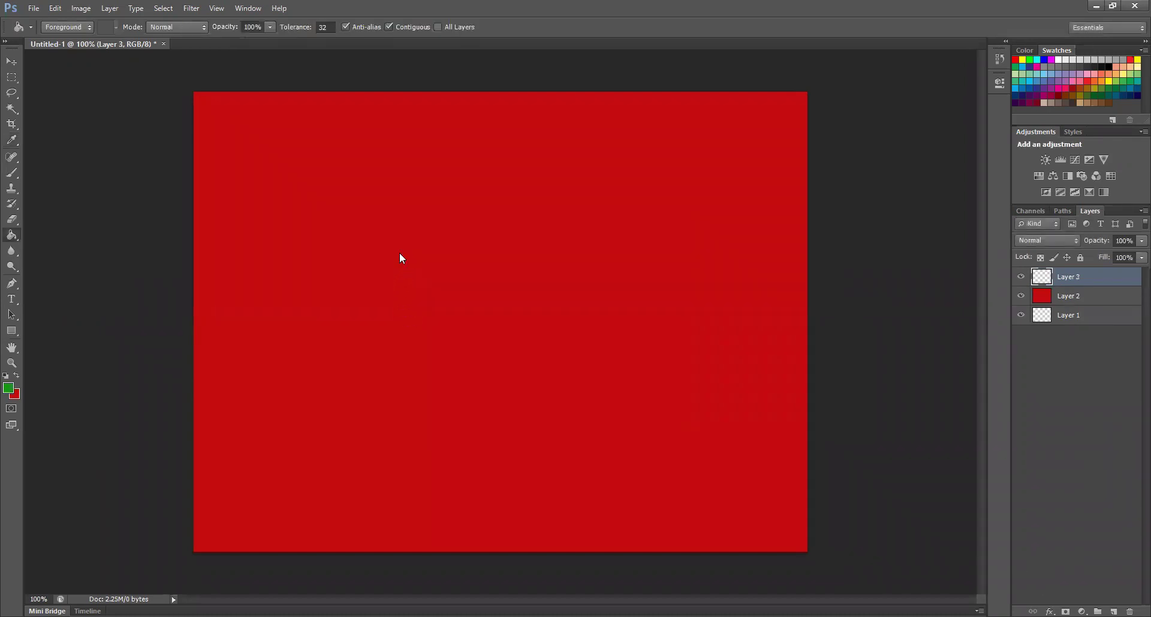
pyautogui.click(401, 258)
# Step: Select Layer 1, set the foreground color to blue and fill the layer with it using the Paint Bucket
pyautogui.click(1061, 322)
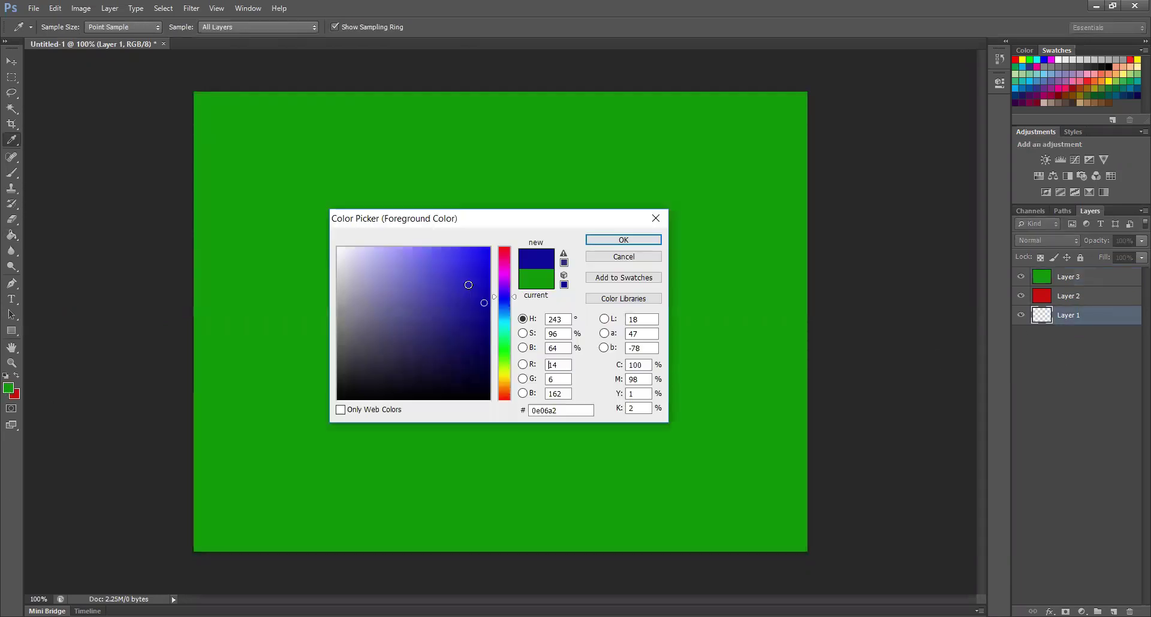
pyautogui.click(480, 285)
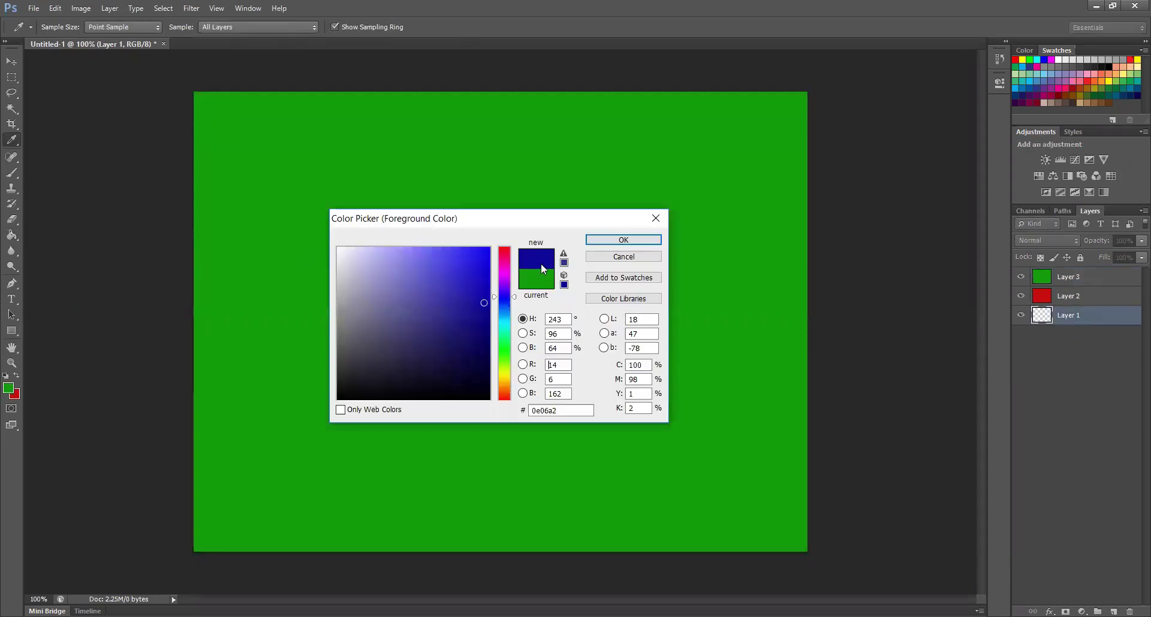
pyautogui.click(624, 240)
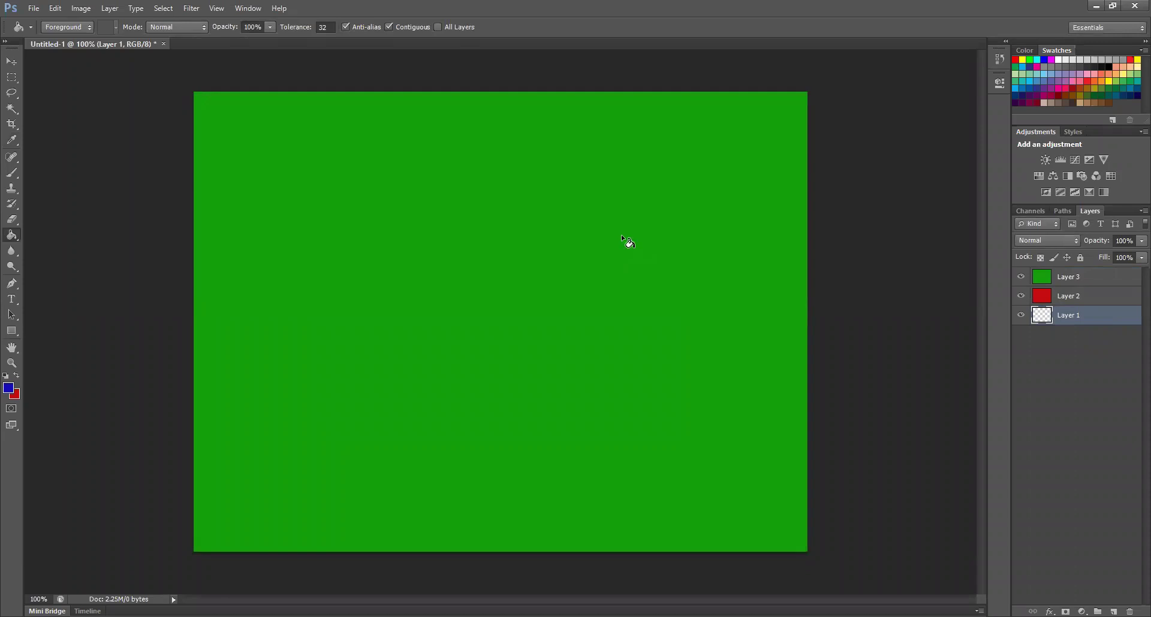
pyautogui.click(468, 324)
# Step: Scale the green Layer 3 to about 75% width and 68% height and move it to the middle of the canvas
pyautogui.click(11, 61)
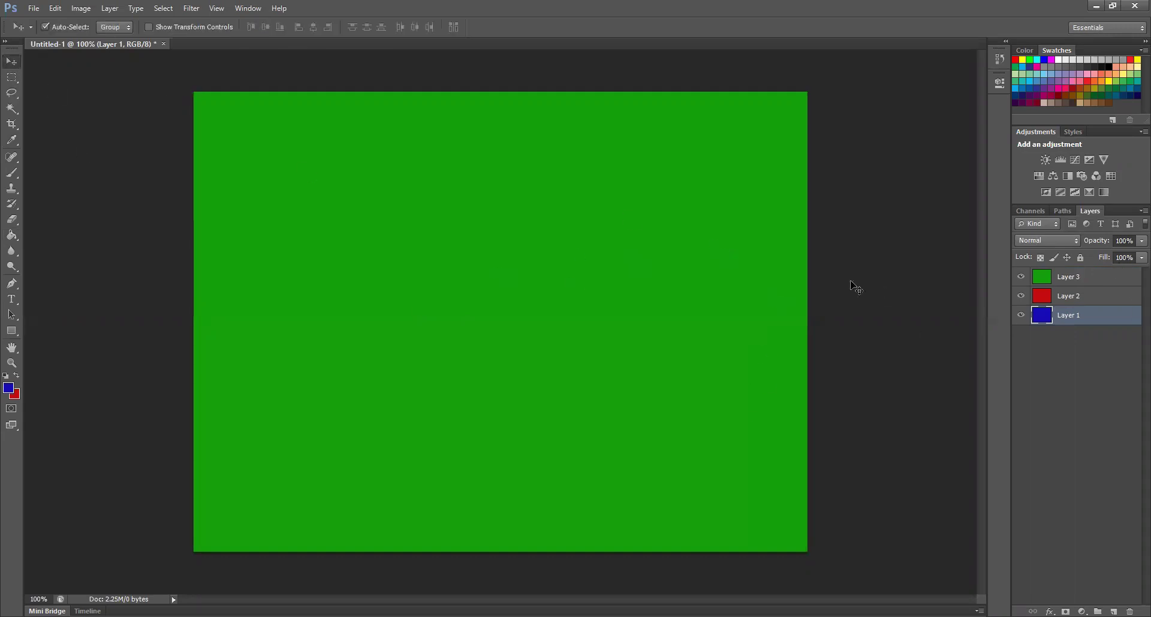
pyautogui.click(797, 255)
pyautogui.moveTo(747, 193); pyautogui.dragTo(592, 341)
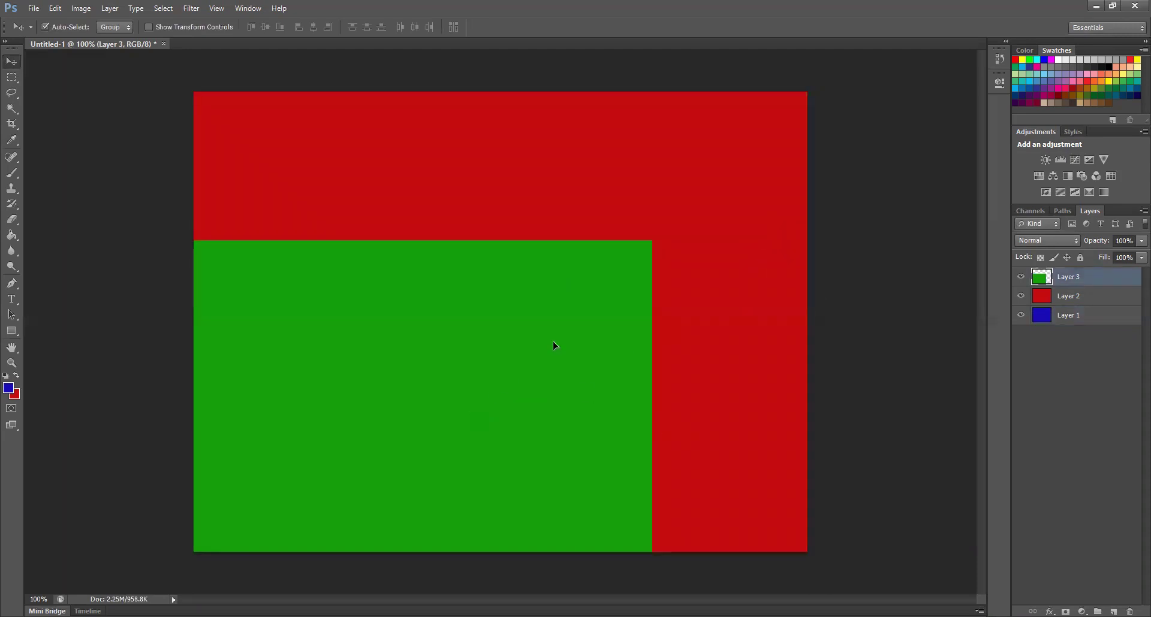
pyautogui.hotkey('ctrl', 'z')
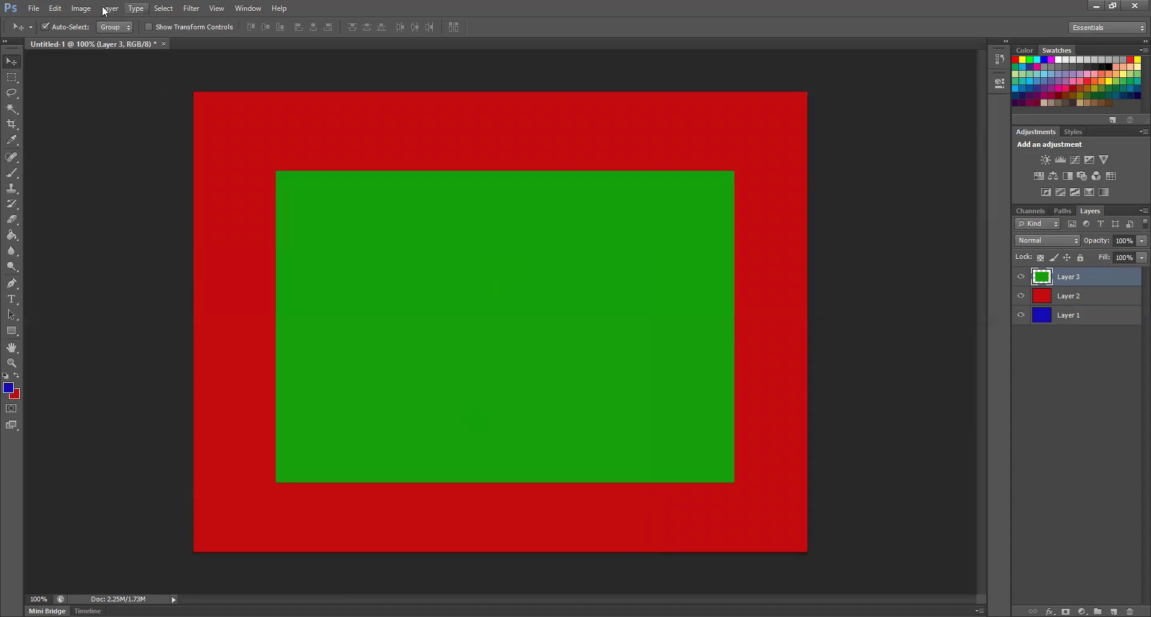
pyautogui.click(82, 8)
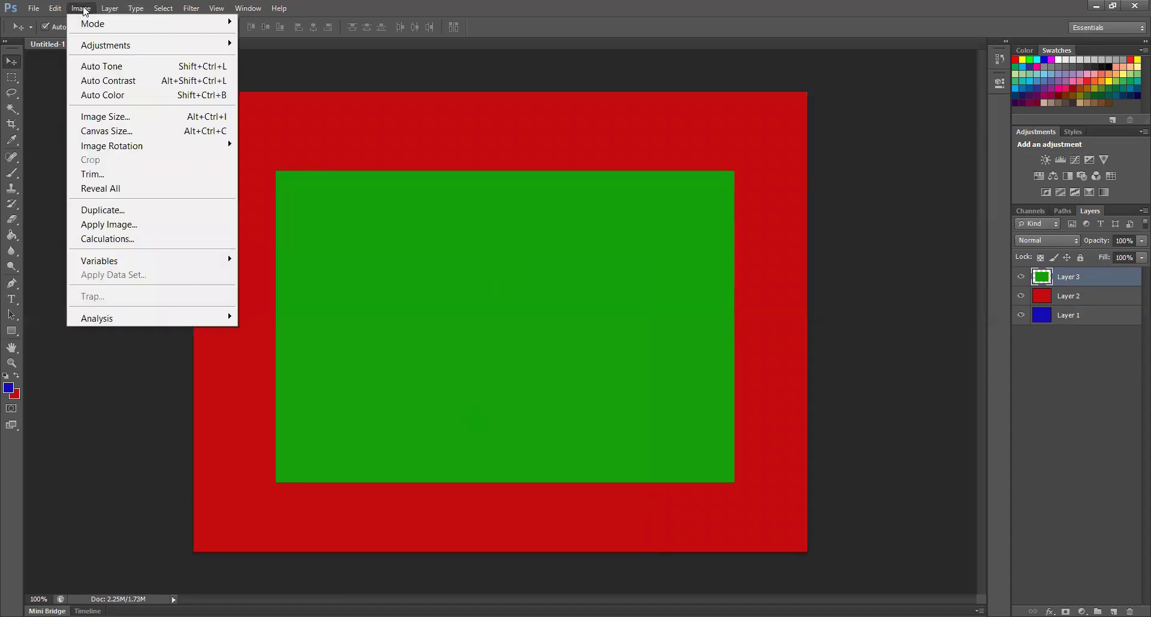
pyautogui.click(140, 118)
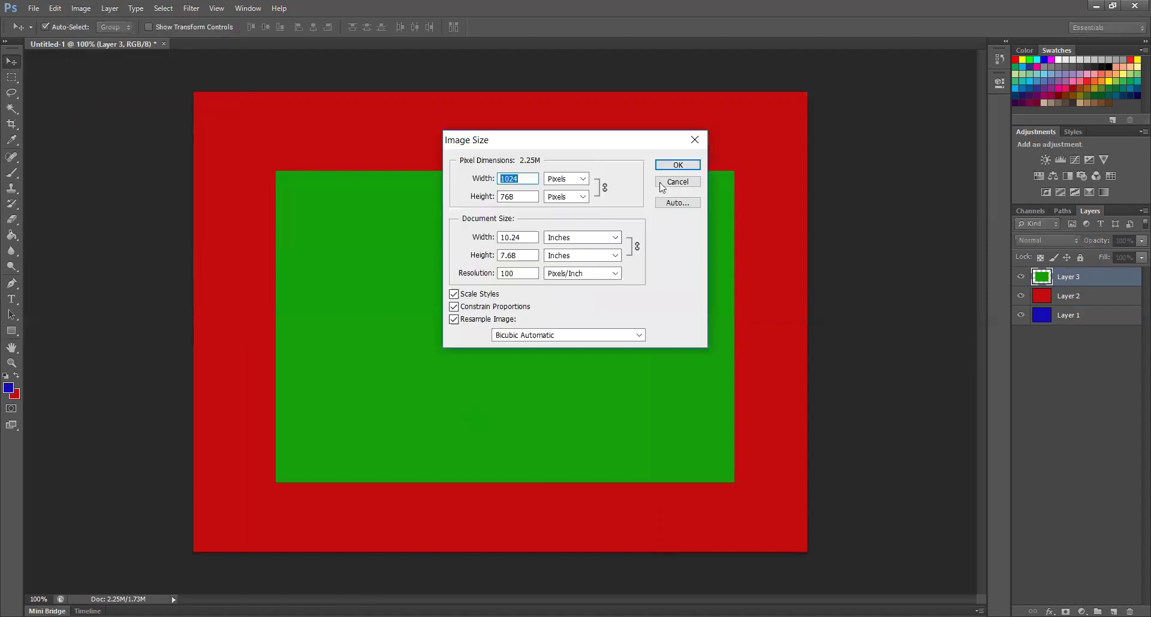
pyautogui.press('Escape')
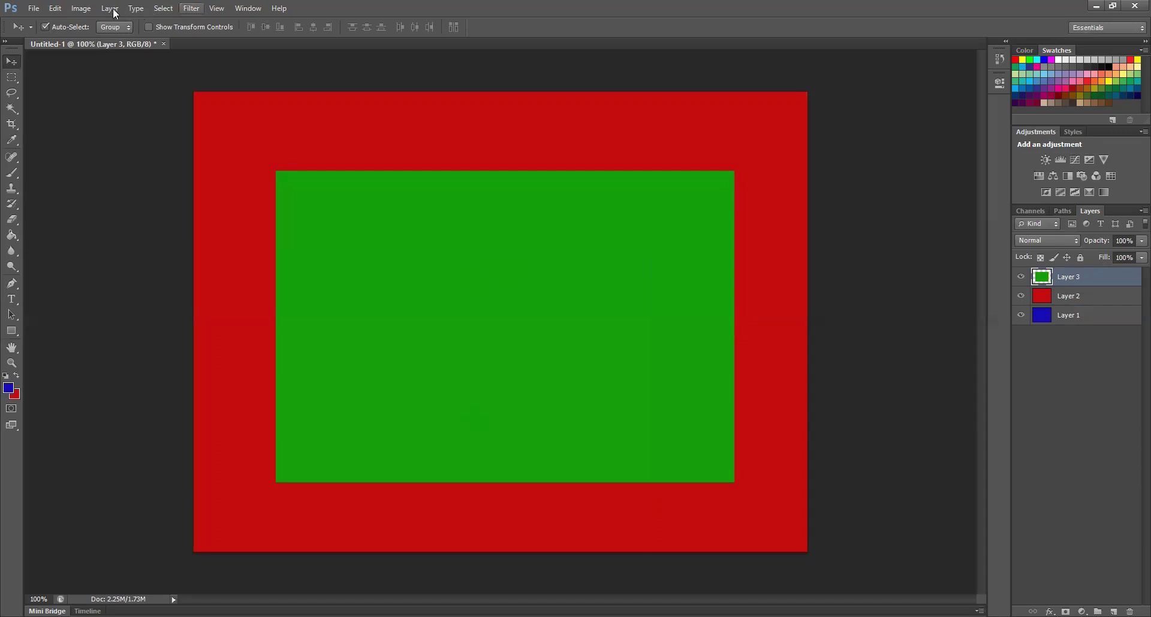
pyautogui.hotkey('alt', 'l')
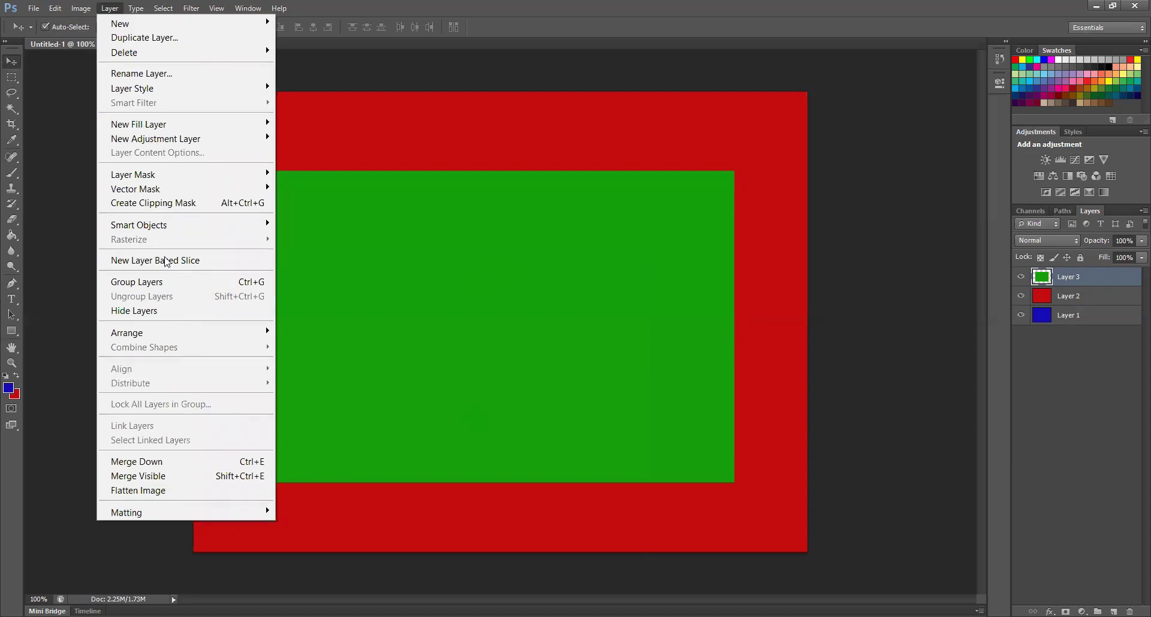
pyautogui.moveTo(80, 11)
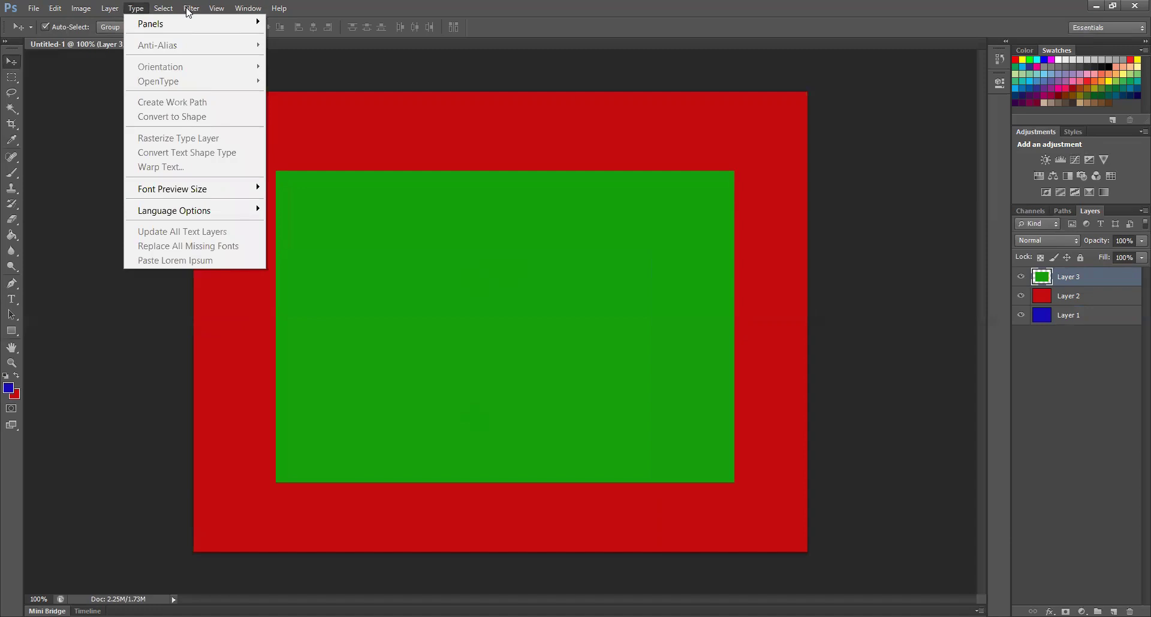
pyautogui.moveTo(191, 8)
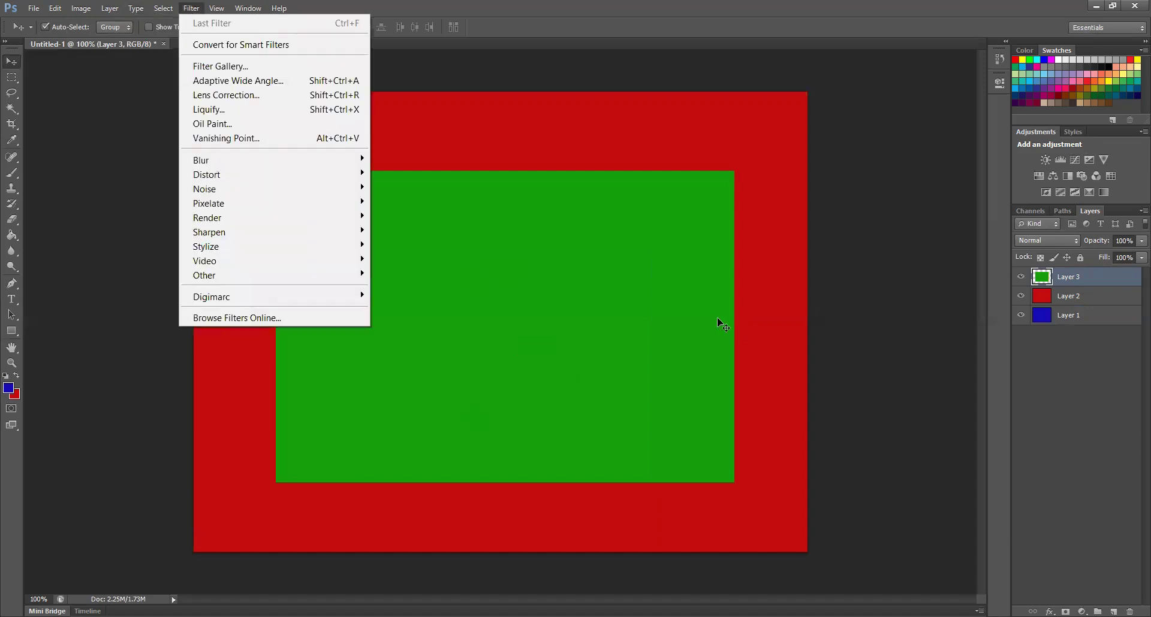
pyautogui.click(749, 327)
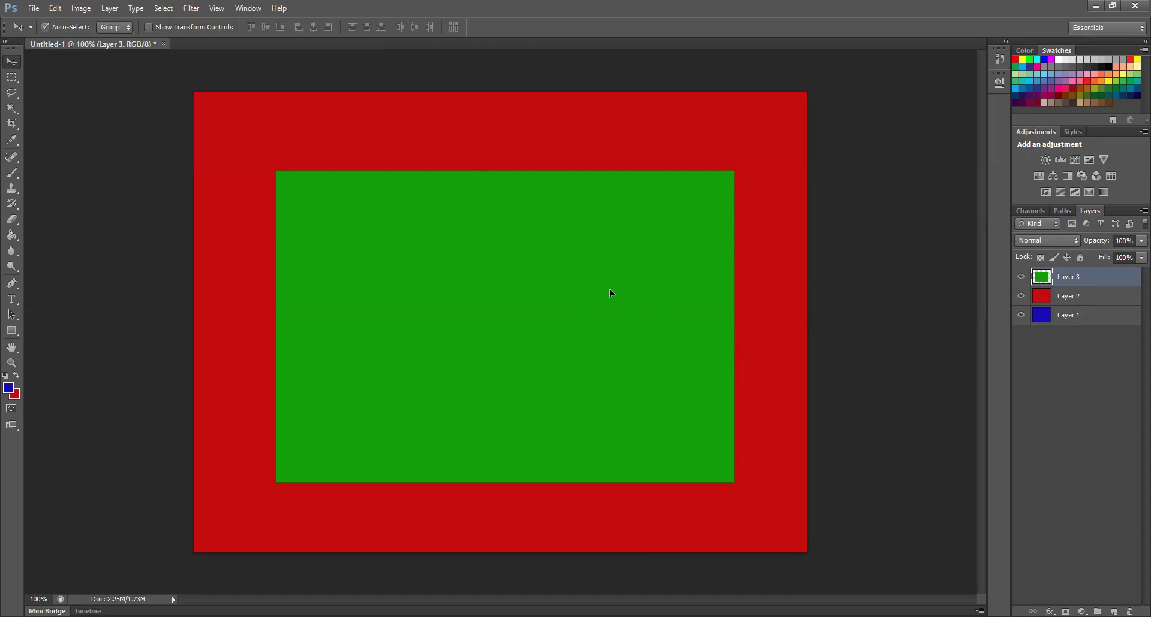
# Step: Move the green Layer 3 toward the canvas's left side and repeat its last scaling transform three times
pyautogui.moveTo(610, 293); pyautogui.dragTo(550, 298)
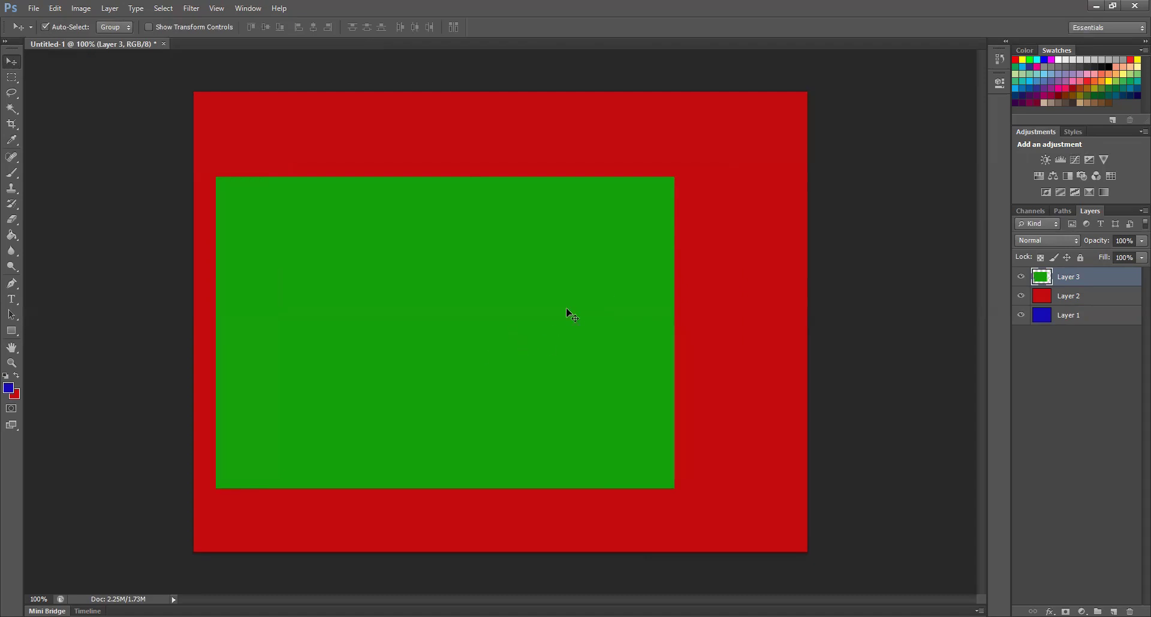
pyautogui.hotkey('ctrl', 'z')
pyautogui.hotkey('ctrl', 'alt', 'z')
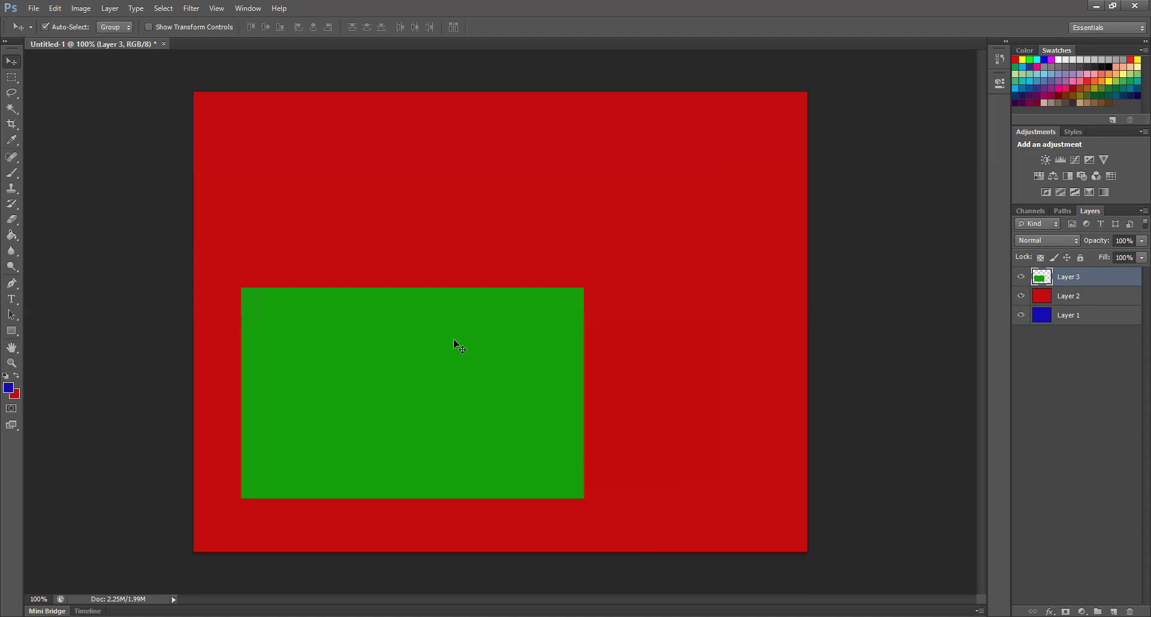
pyautogui.click(494, 349)
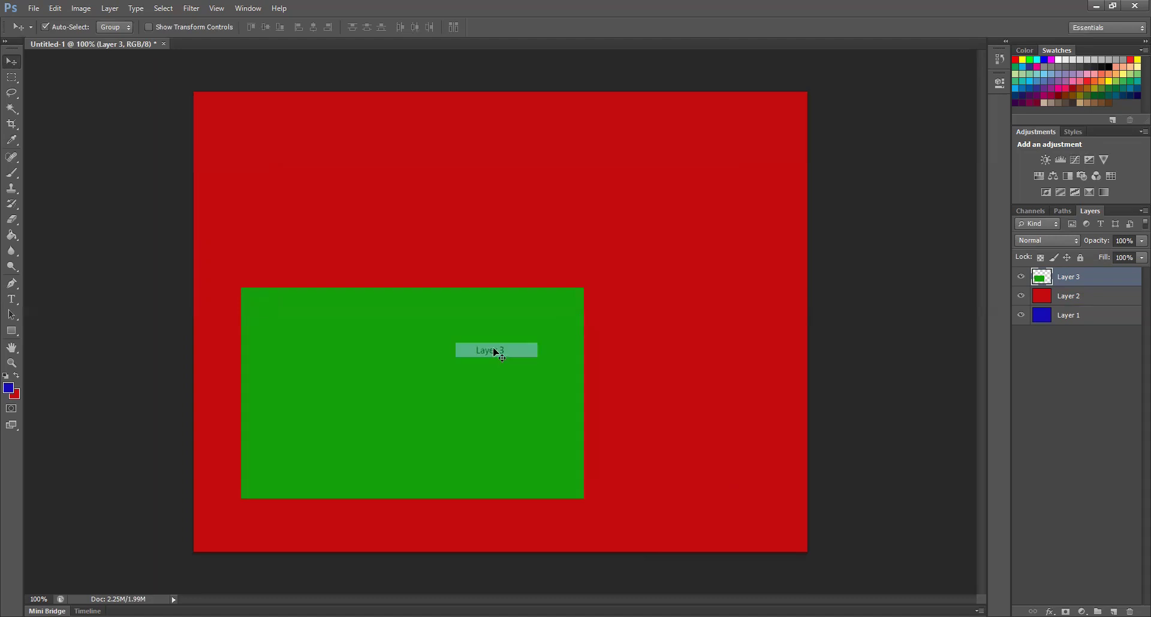
pyautogui.hotkey('ctrl', 'alt', 'z')
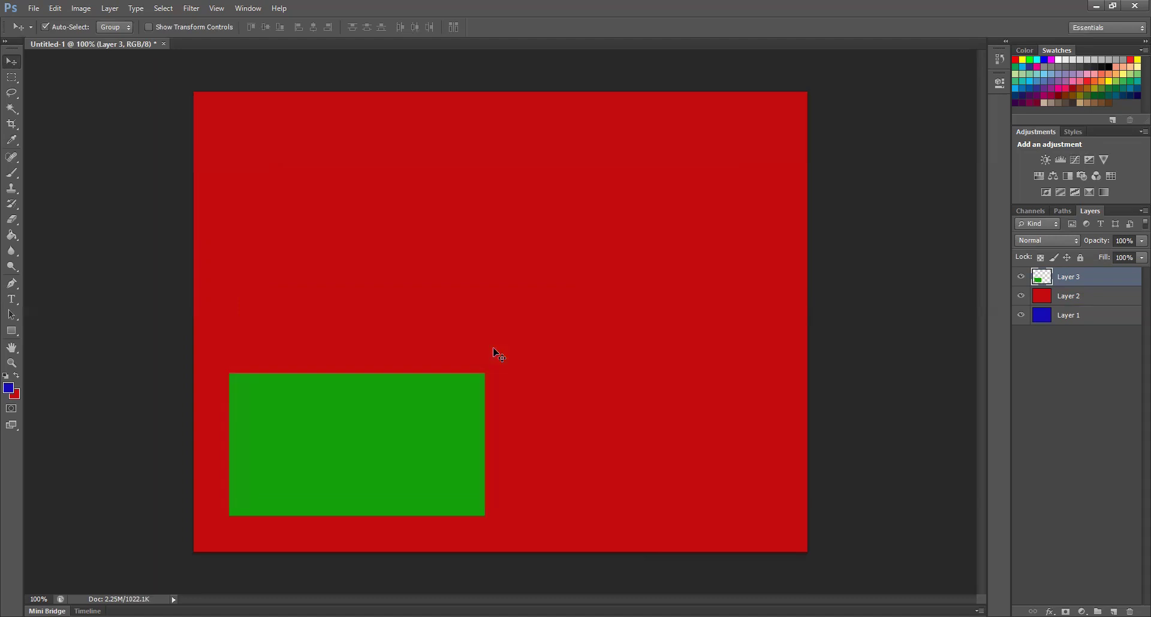
pyautogui.hotkey('ctrl', 'alt', 'z')
# Step: Select Layer 1 from the layers under the canvas point and repeat the last transform on it
pyautogui.rightClick(527, 275)
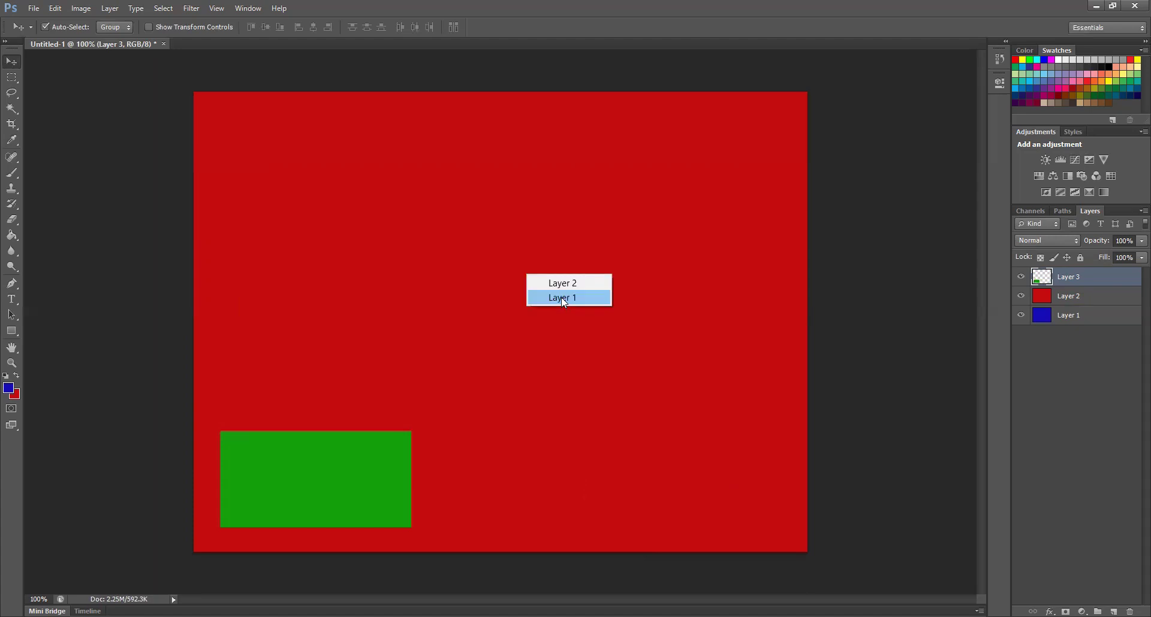
pyautogui.click(562, 298)
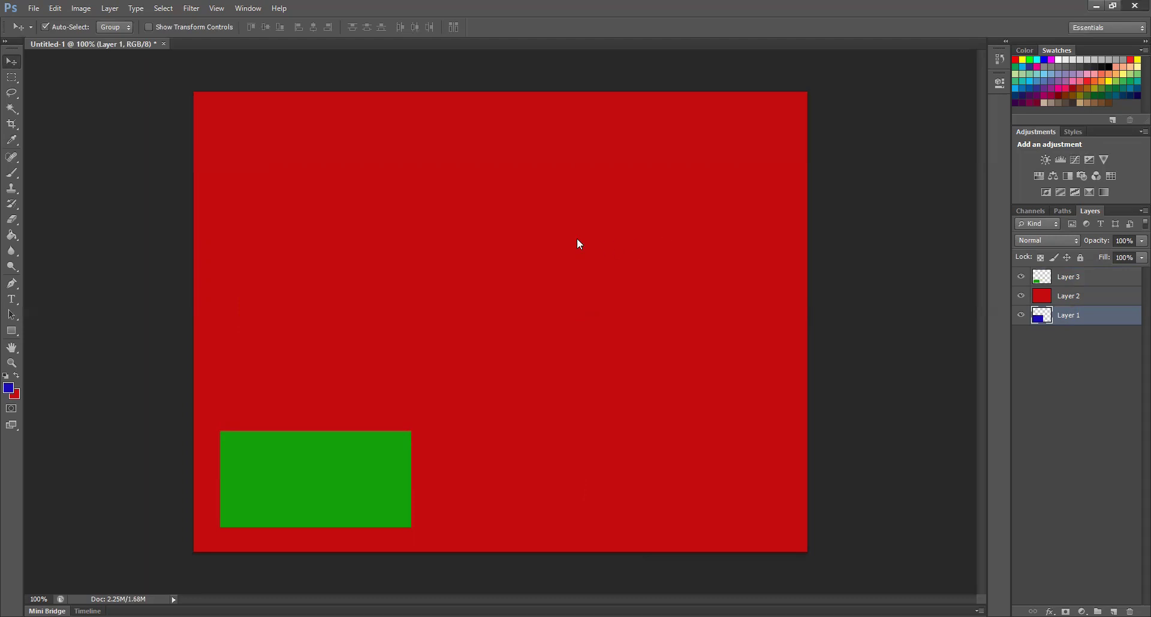
pyautogui.hotkey('ctrl', 'q')
pyautogui.press('Escape')
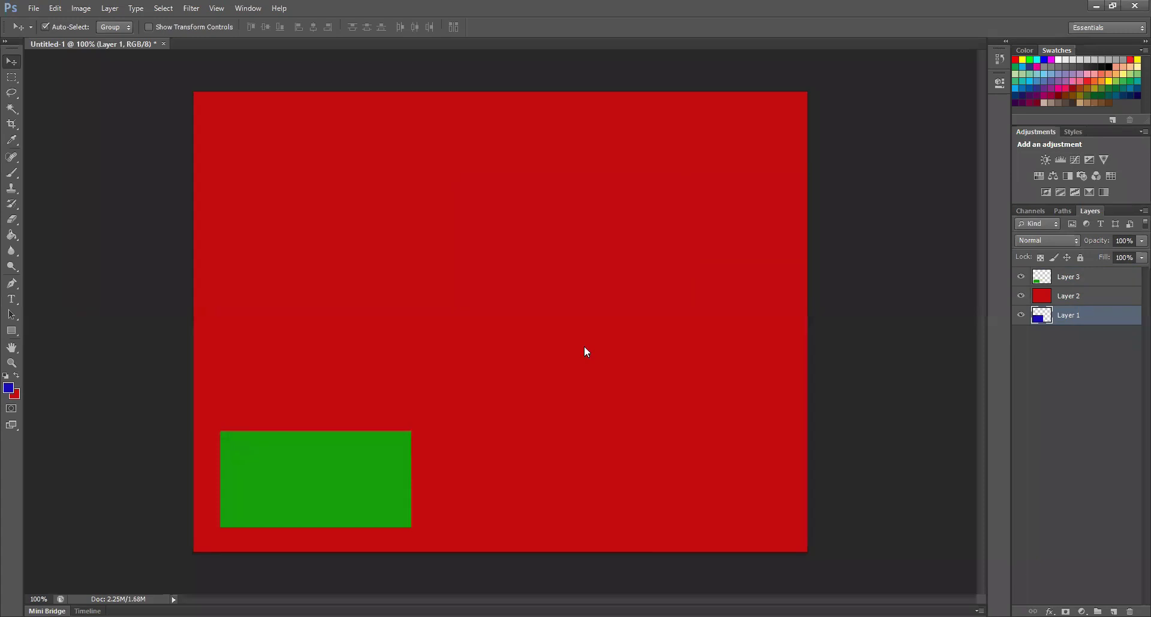
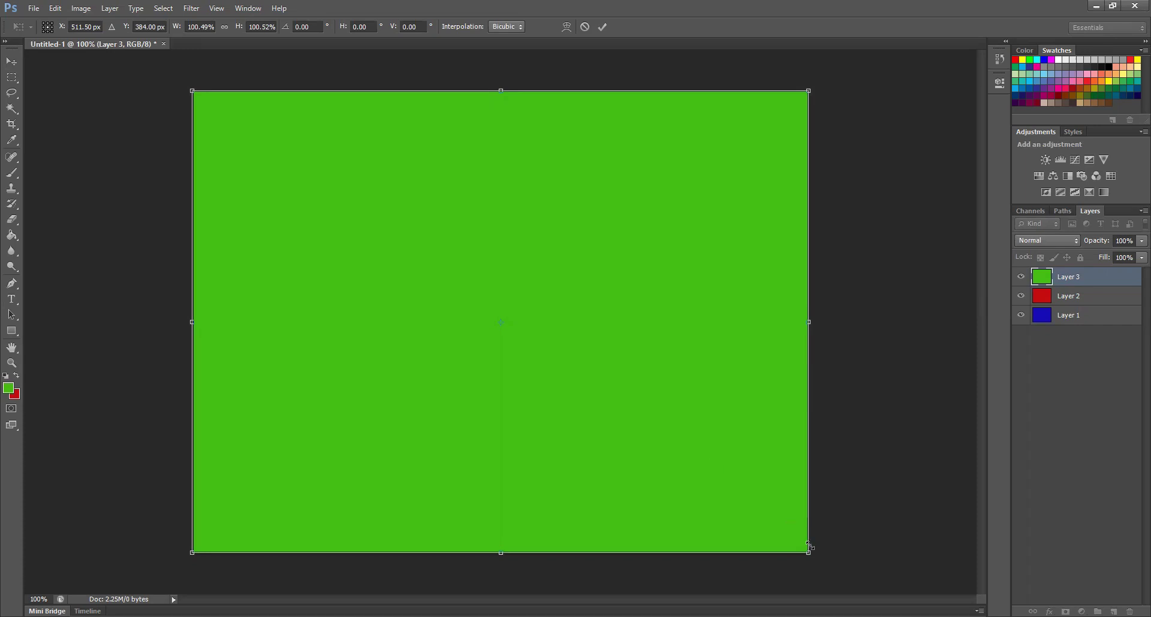
# Step: Scale the green Layer 3 about its center to about 79% width and height and apply the transform
pyautogui.moveTo(808, 545); pyautogui.dragTo(794, 536)
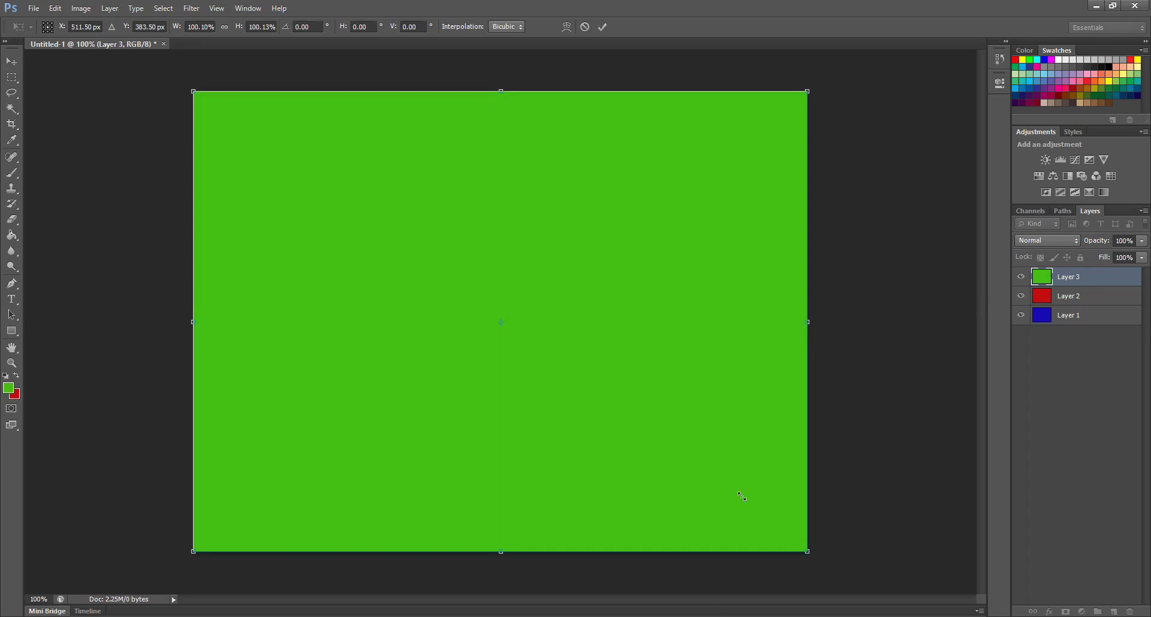
pyautogui.moveTo(741, 508); pyautogui.dragTo(744, 504)
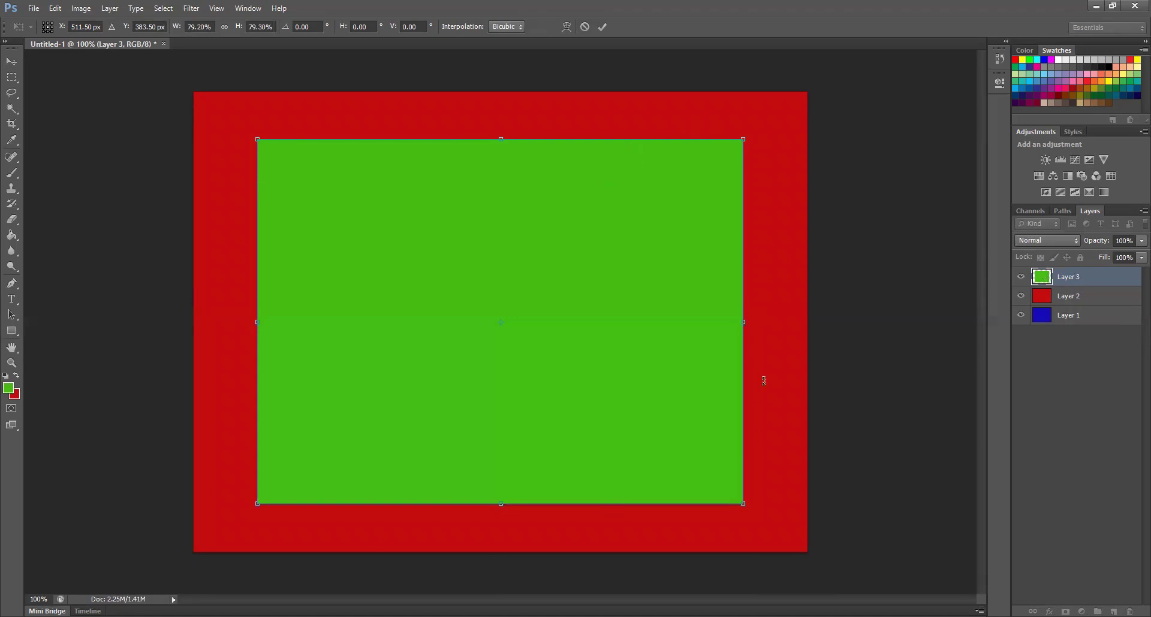
pyautogui.press('Return')
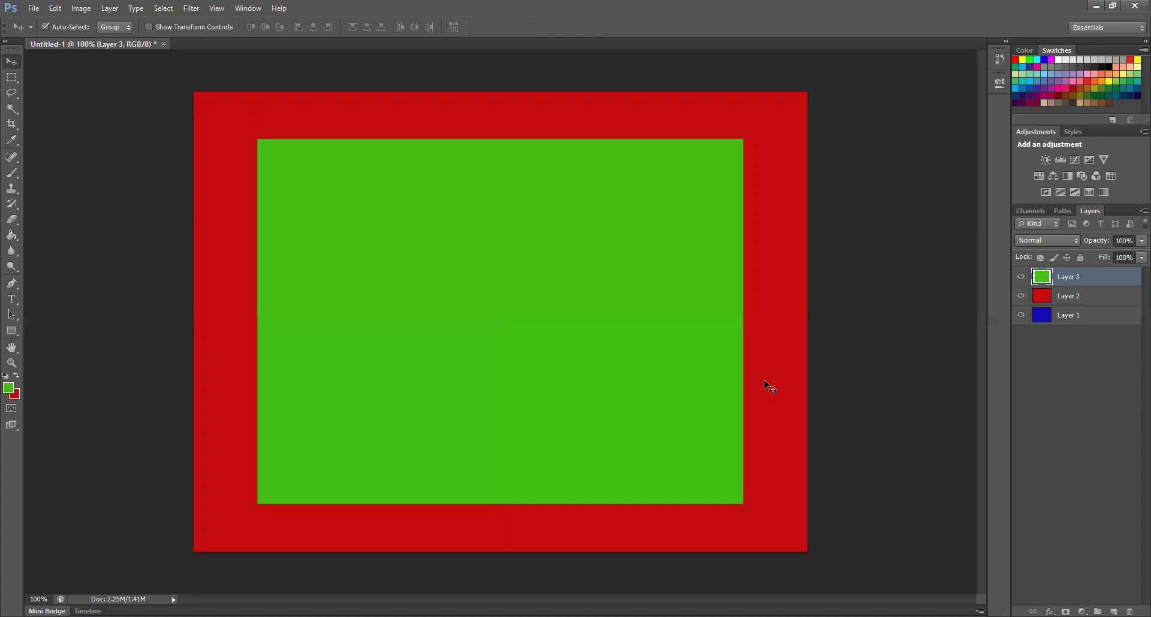
# Step: Shrink the red Layer 2 about its center so it forms an even frame between the green rectangle and the blue layer
pyautogui.click(1089, 298)
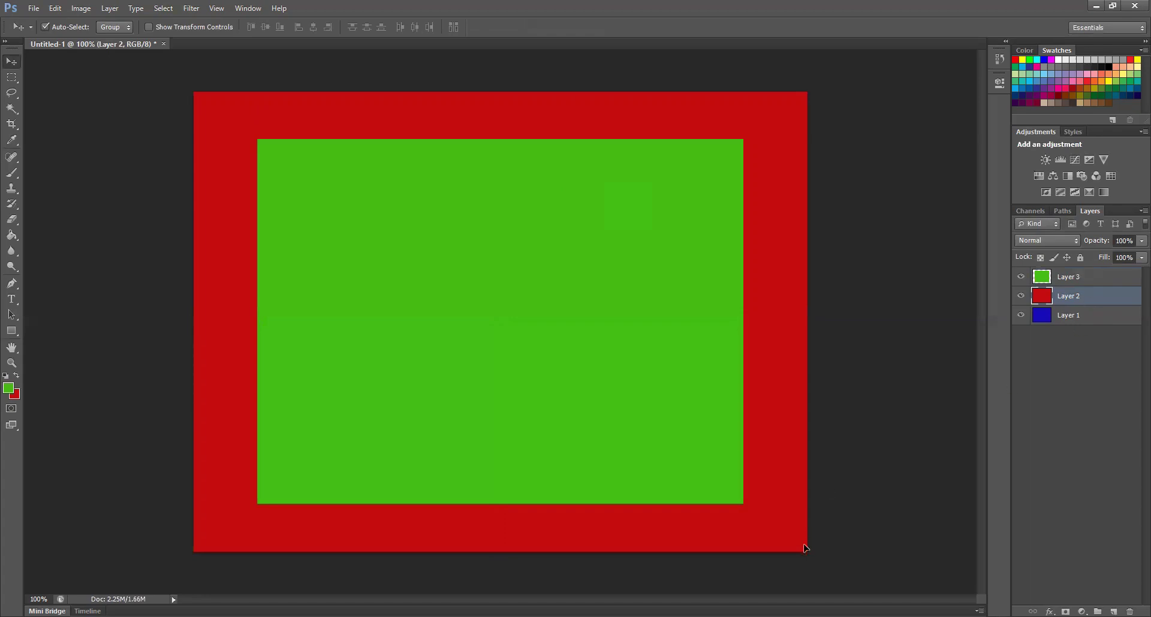
pyautogui.hotkey('ctrl', 't')
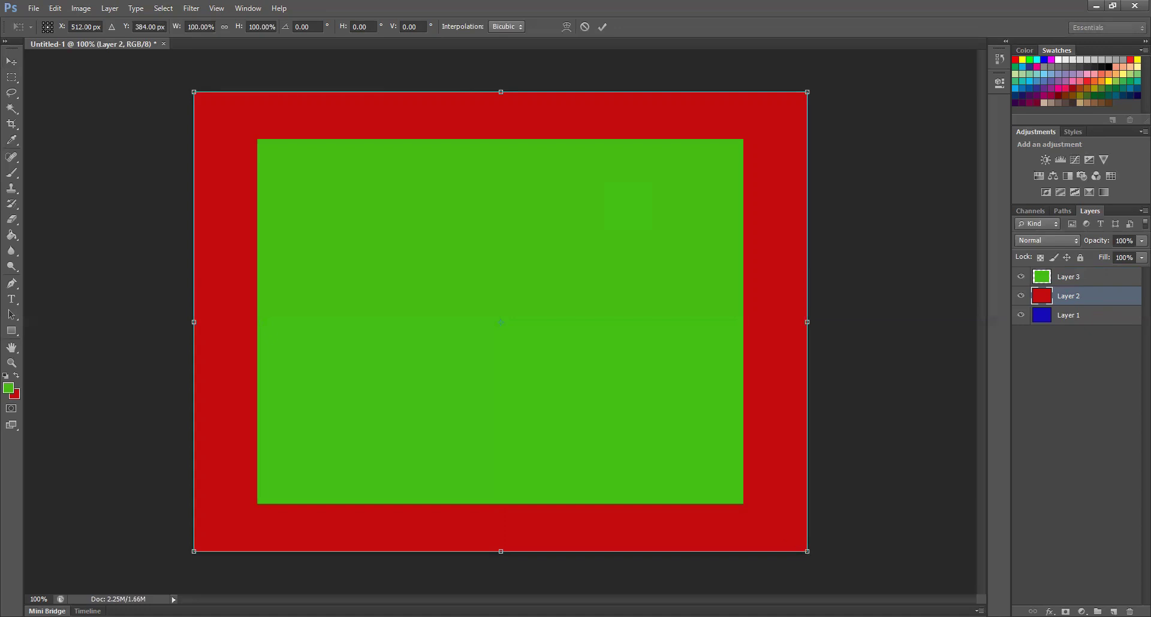
pyautogui.moveTo(806, 551); pyautogui.dragTo(775, 529)
pyautogui.press('Return')
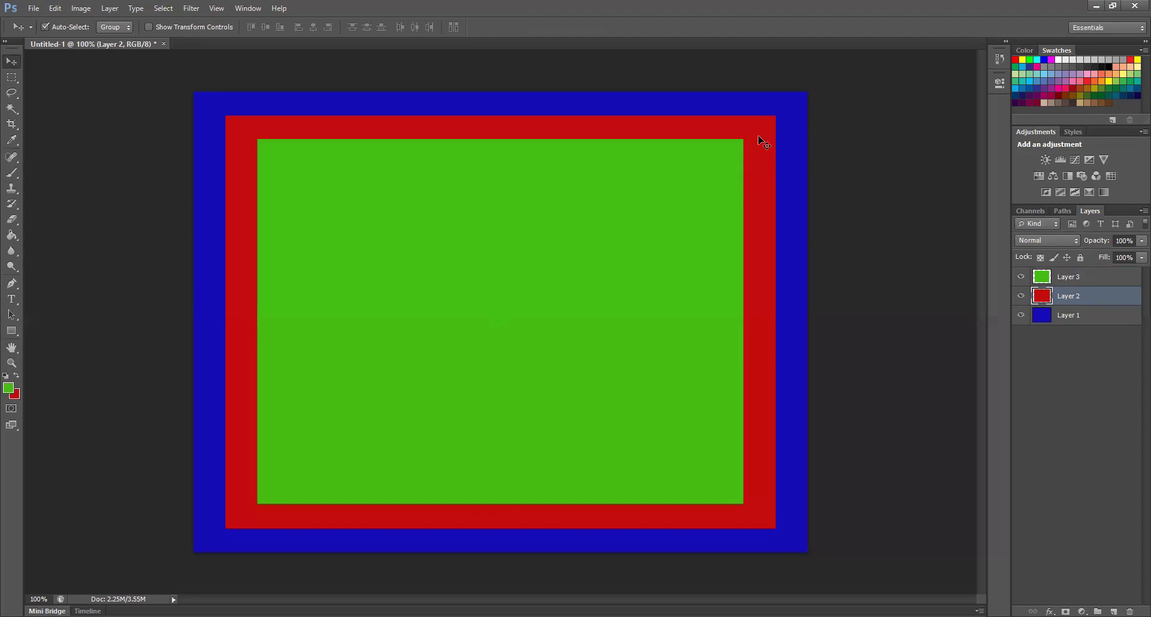
# Step: Enlarge the red Layer 2 toward the canvas's upper-right corner and past its lower-left corner, leaving thin blue strips at the top and right
pyautogui.hotkey('ctrl', 't')
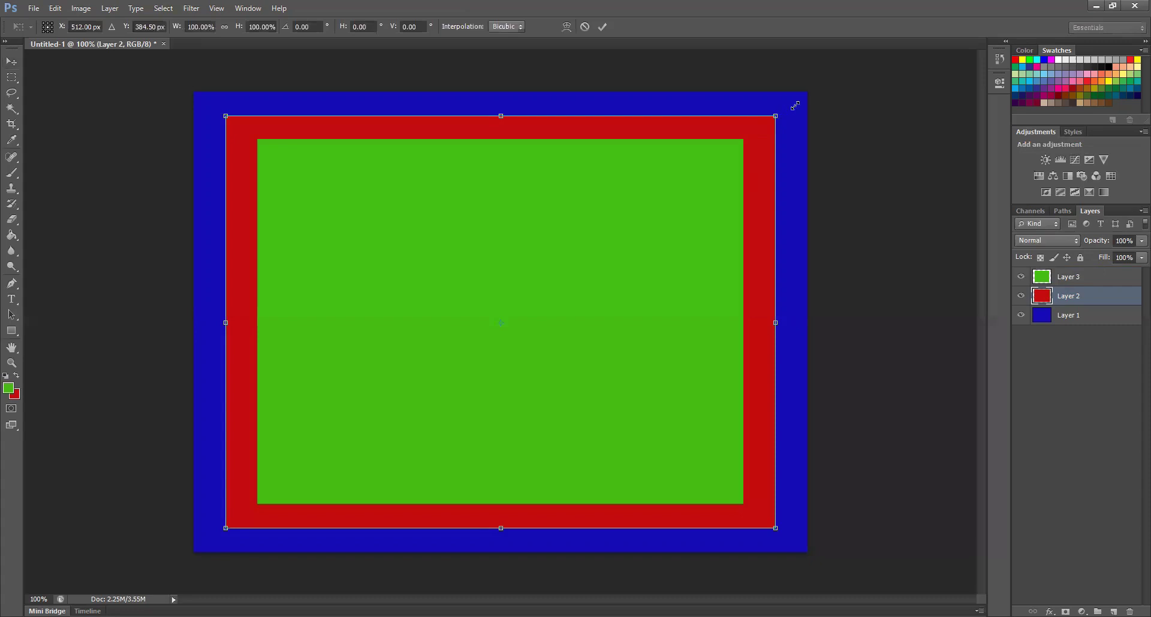
pyautogui.moveTo(795, 106); pyautogui.dragTo(795, 104)
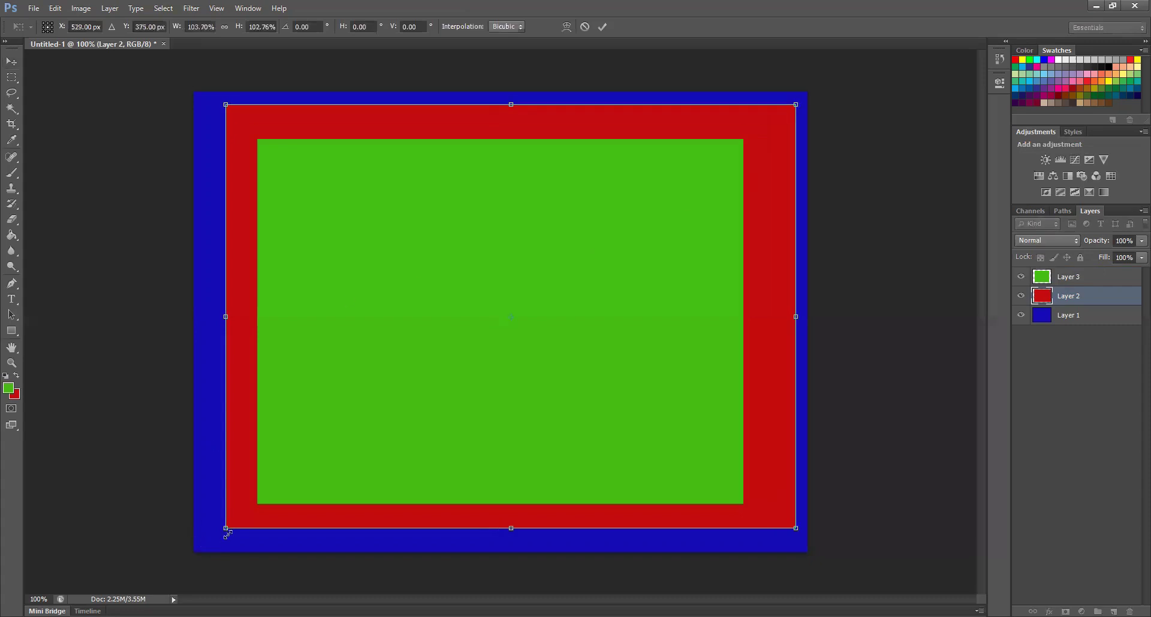
pyautogui.moveTo(227, 532); pyautogui.dragTo(222, 530)
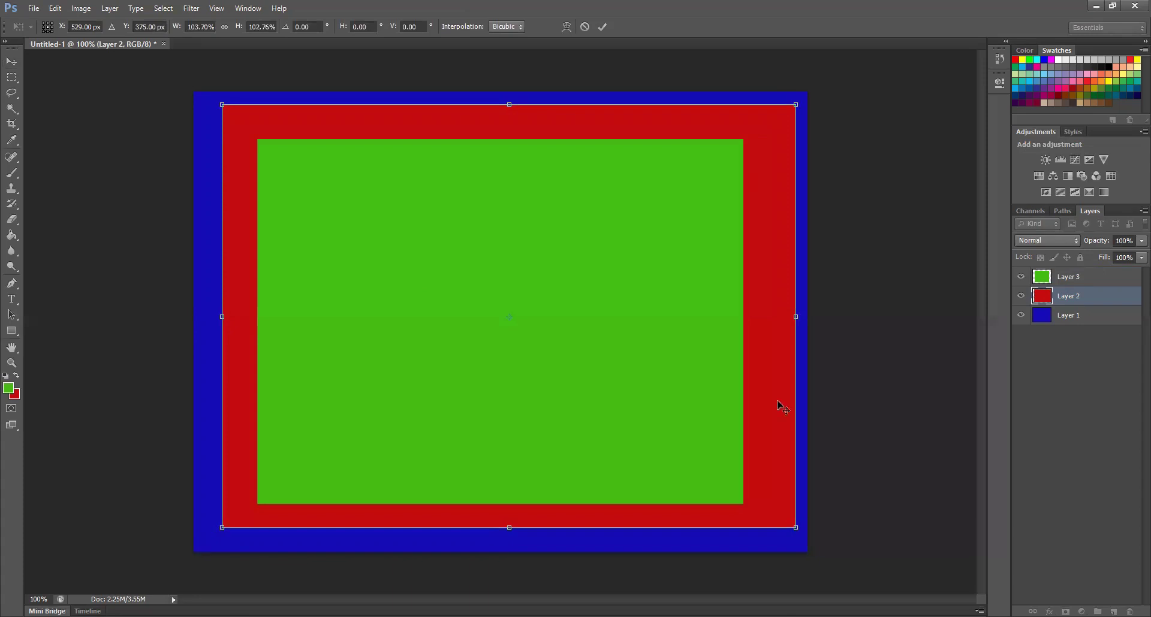
pyautogui.press('Return')
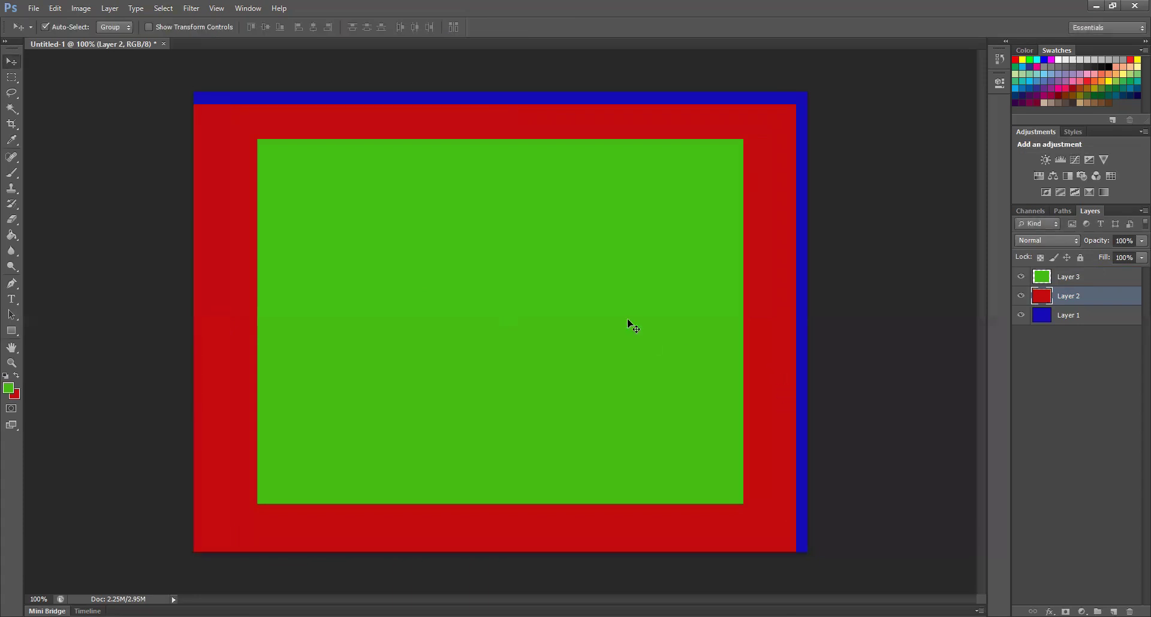
pyautogui.hotkey('ctrl', 't')
pyautogui.press('Return')
# Step: Enlarge the green Layer 3 to about 131% width and 122% height, extending past the canvas's lower-left corner with thin red strips above and right
pyautogui.click(1078, 276)
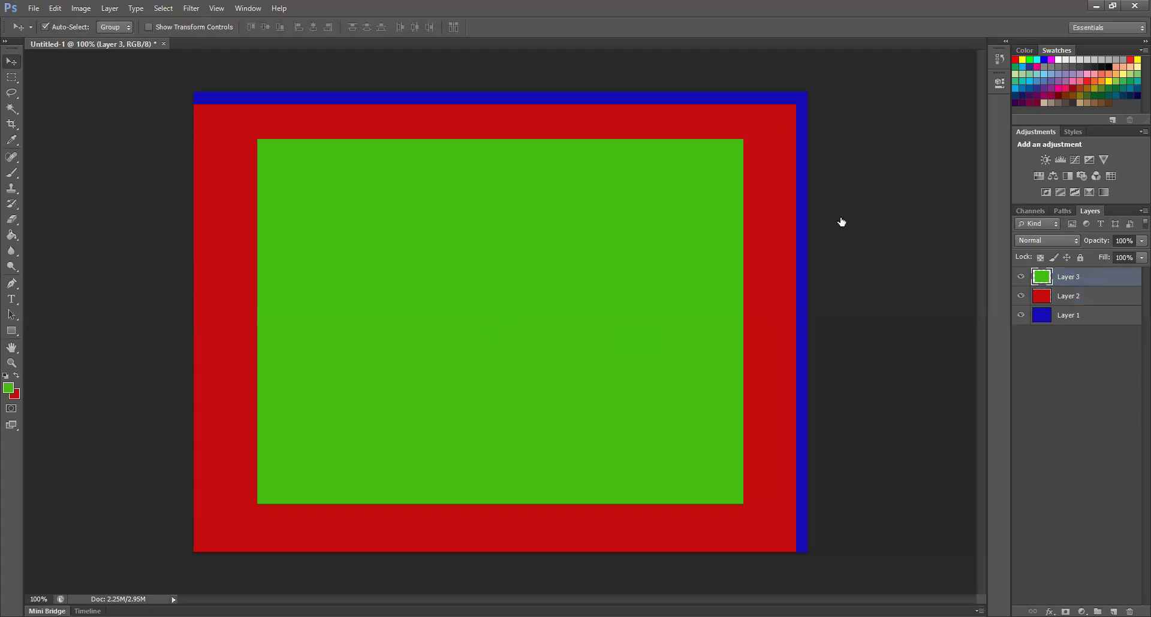
pyautogui.hotkey('ctrl', 't')
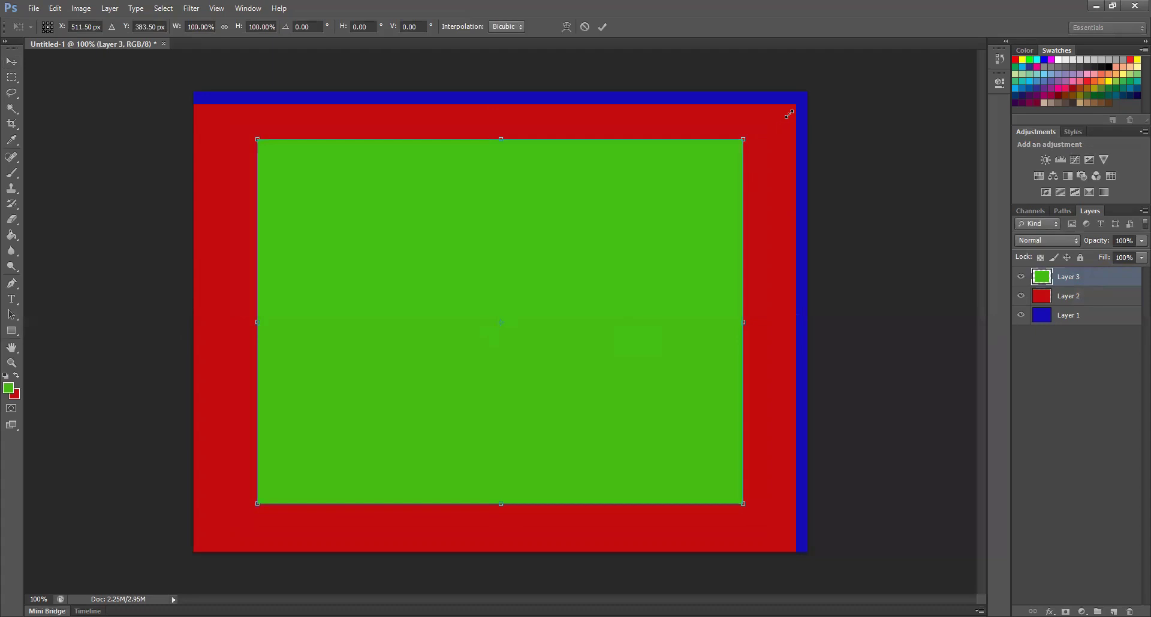
pyautogui.moveTo(742, 139); pyautogui.dragTo(788, 113)
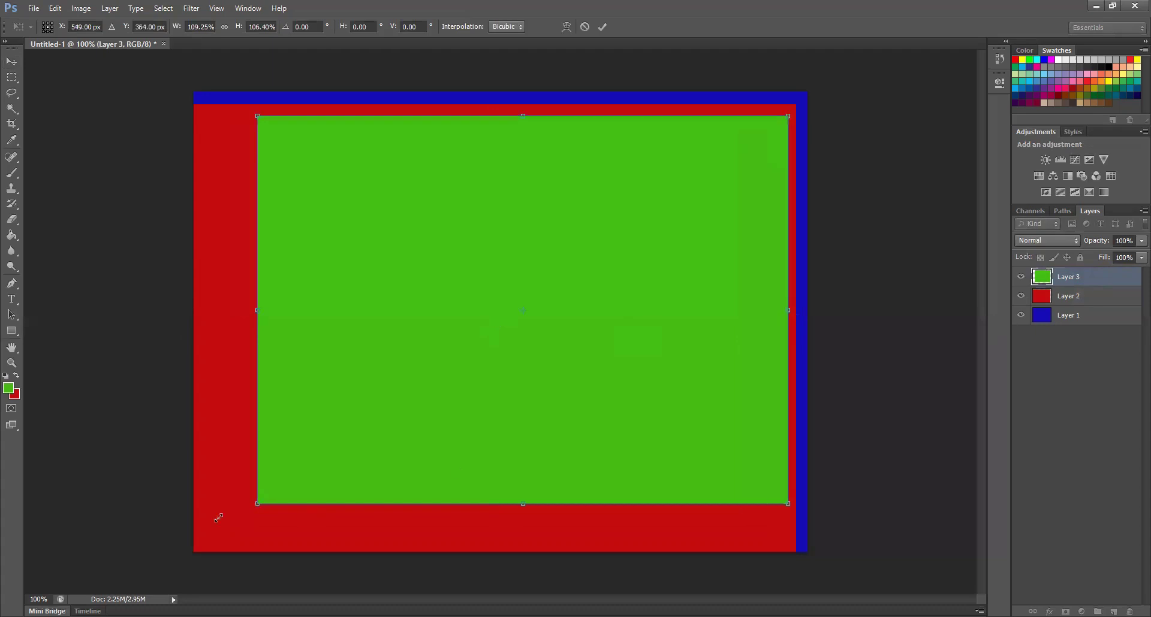
pyautogui.moveTo(257, 503); pyautogui.dragTo(154, 557)
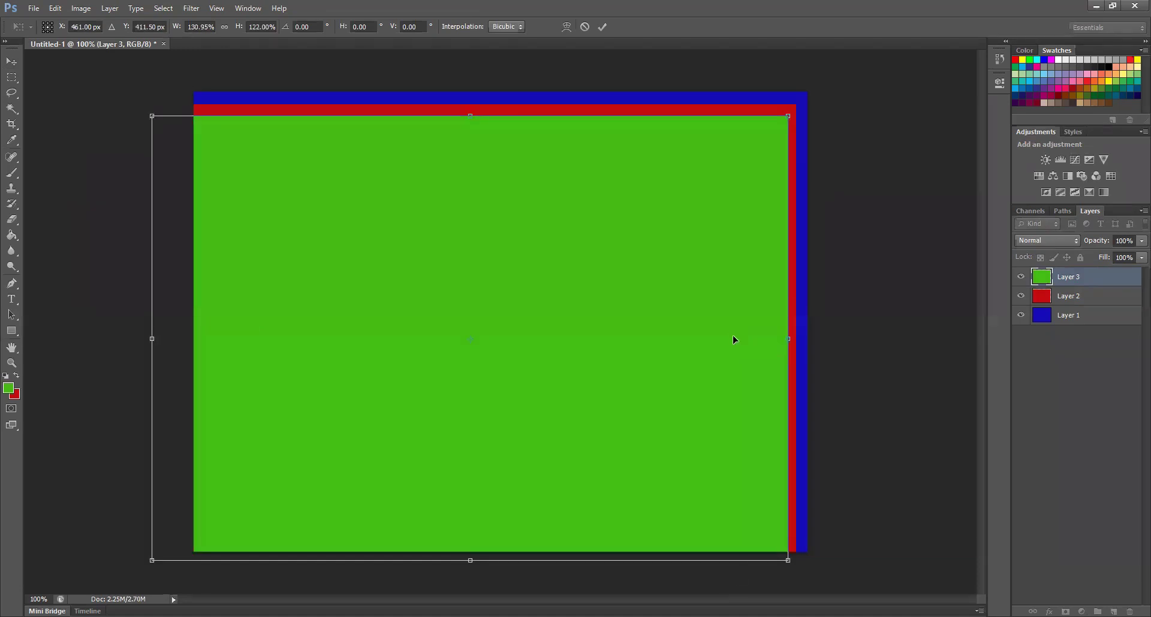
pyautogui.press('Return')
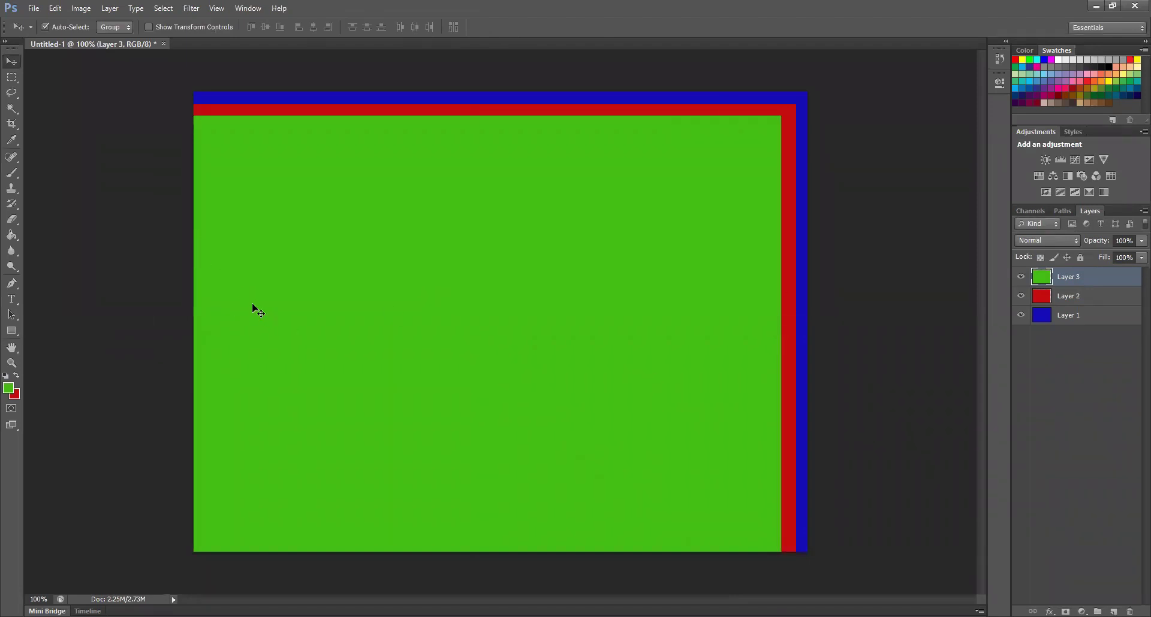
# Step: Show the rulers and narrow the green Layer 3 from its left edge to about 89% width
pyautogui.hotkey('ctrl', 'r')
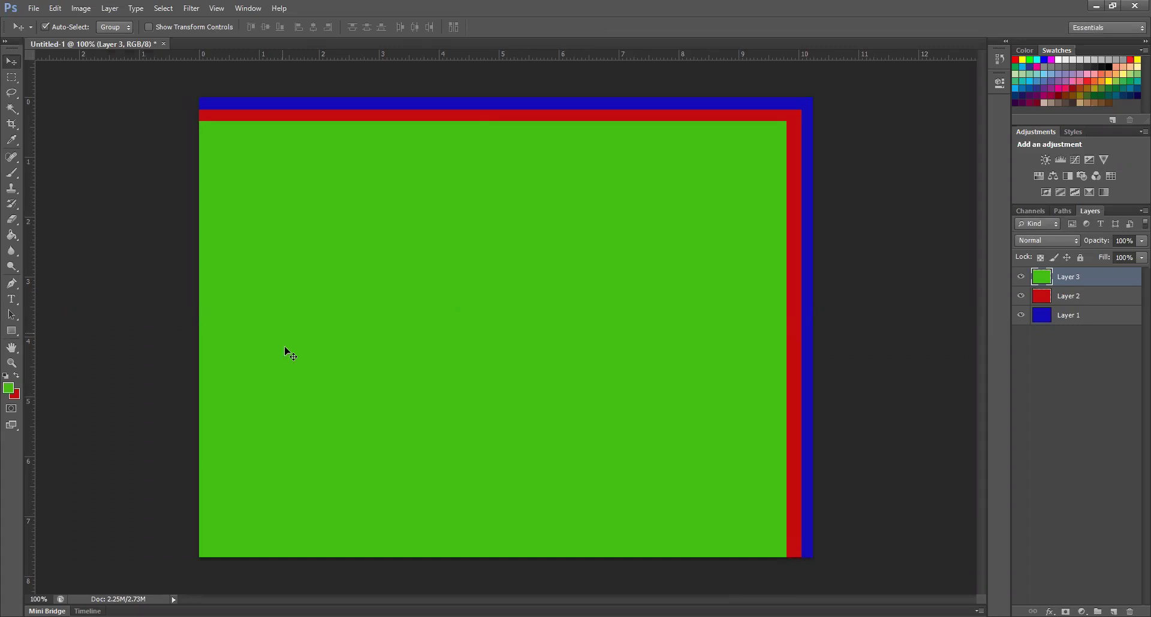
pyautogui.hotkey('ctrl', 't')
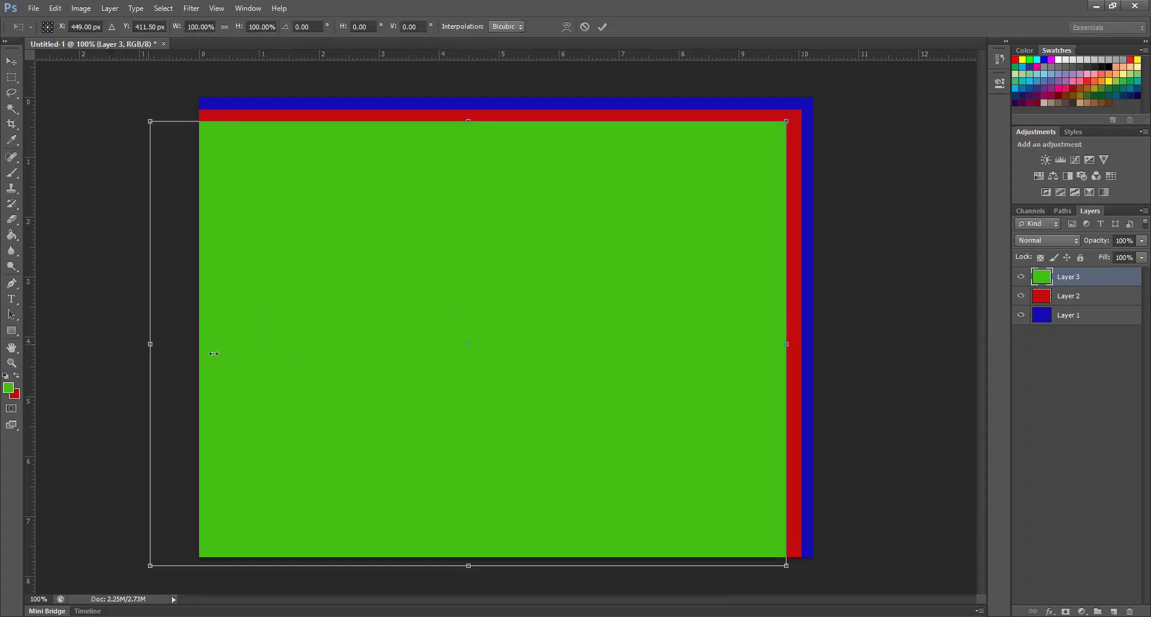
pyautogui.moveTo(150, 344); pyautogui.dragTo(218, 342)
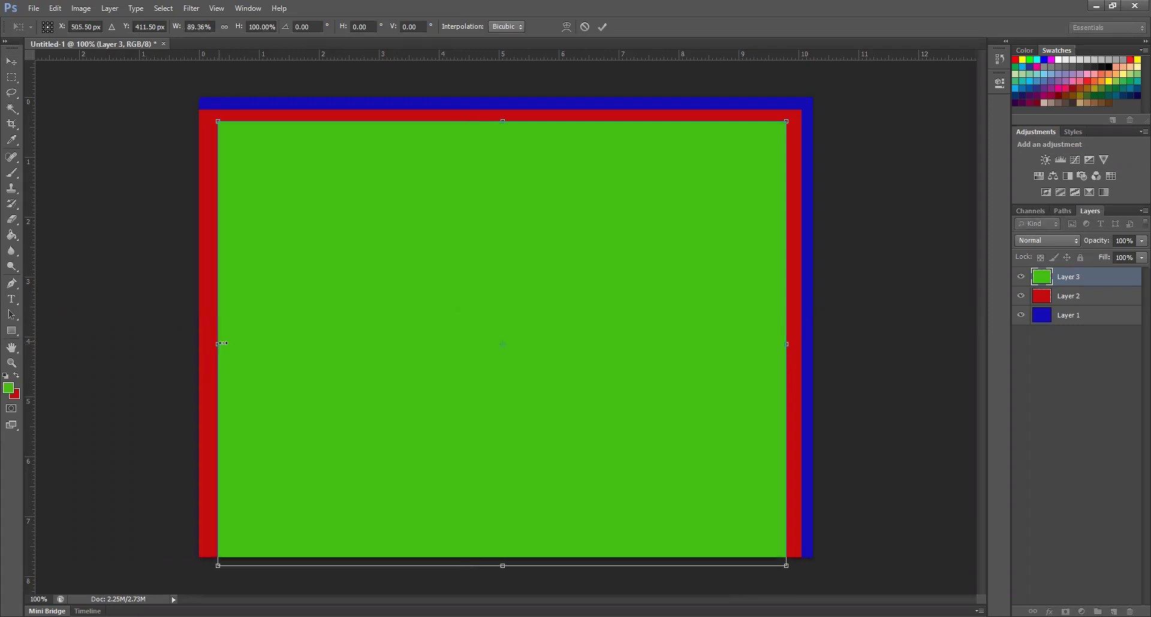
pyautogui.moveTo(222, 343); pyautogui.dragTo(226, 343)
pyautogui.press('Return')
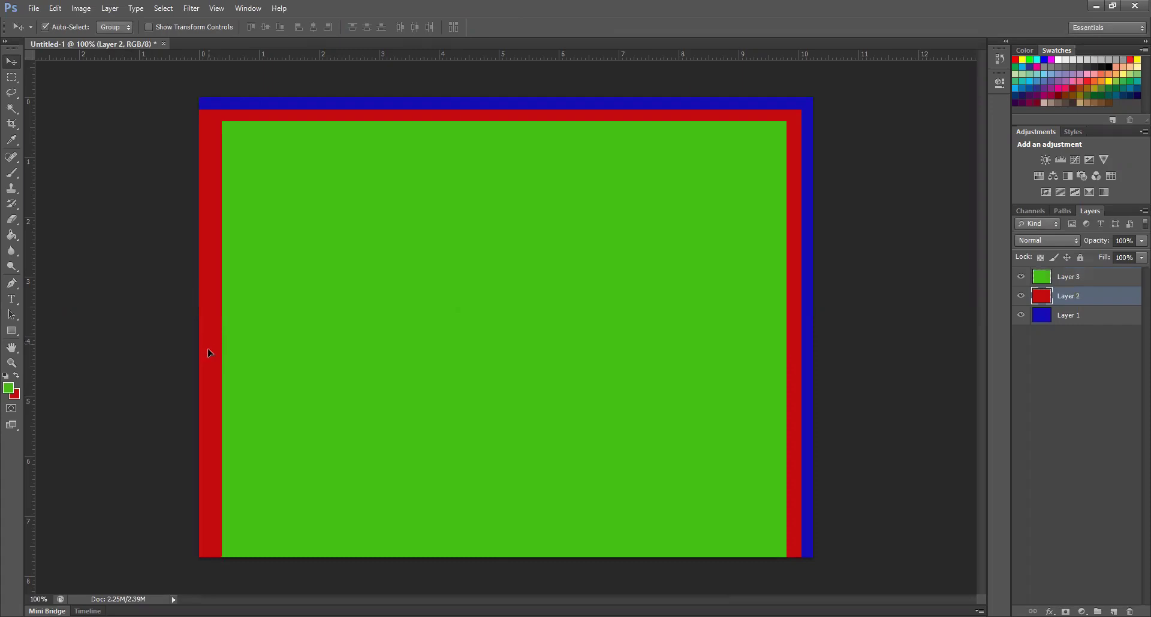
# Step: Narrow the red Layer 2 from its left edge to about 97% width, exposing a thin blue strip along that side
pyautogui.click(208, 353)
pyautogui.hotkey('ctrl', 't')
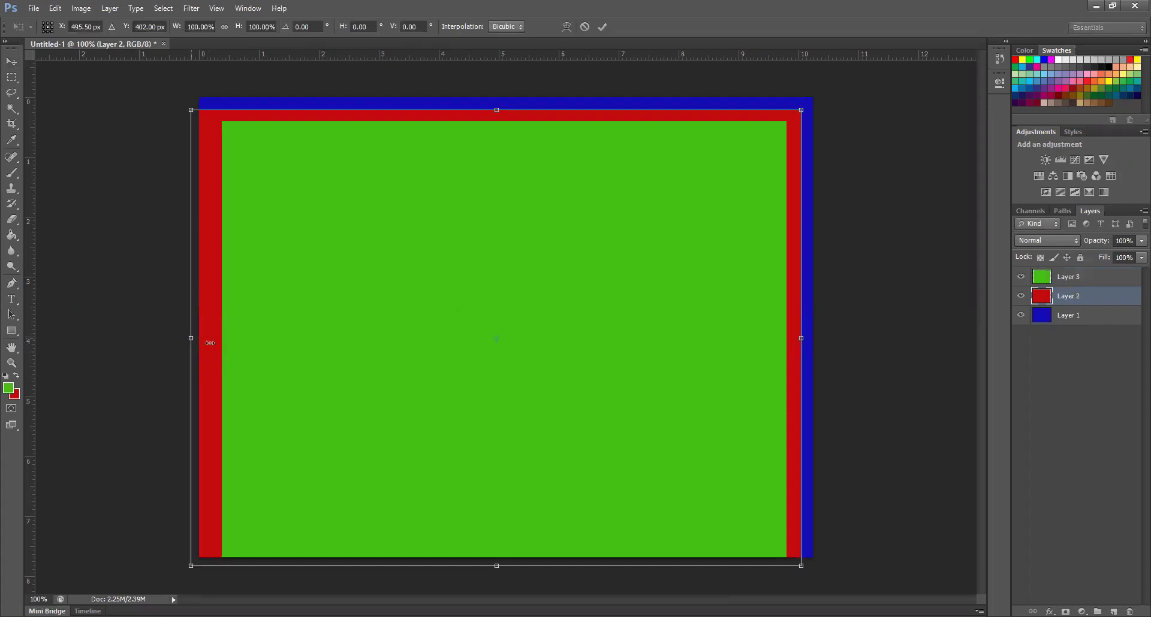
pyautogui.moveTo(209, 343); pyautogui.dragTo(229, 343)
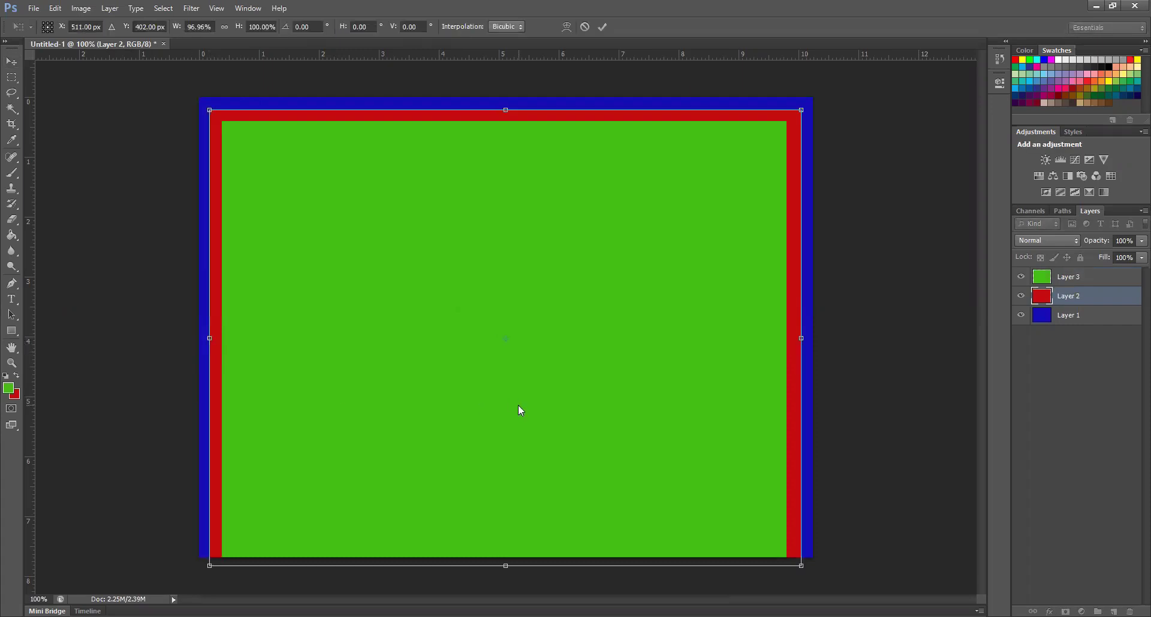
pyautogui.press('Return')
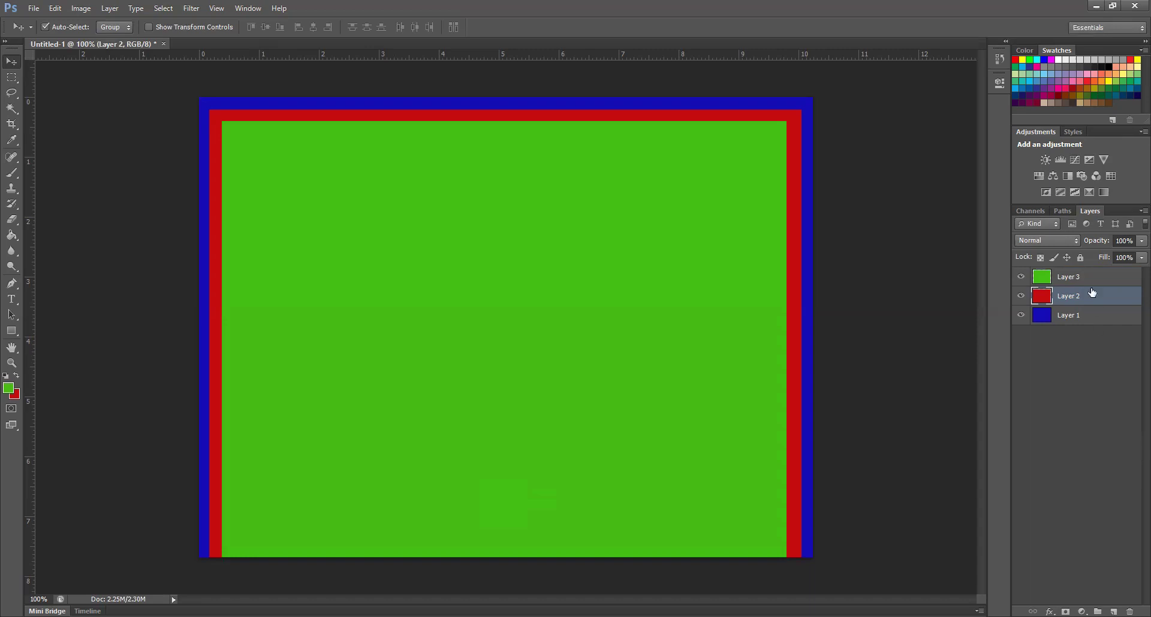
# Step: Cycle the active layer through the layer stack and end on the blue Layer 1
pyautogui.hotkey('alt', ']')
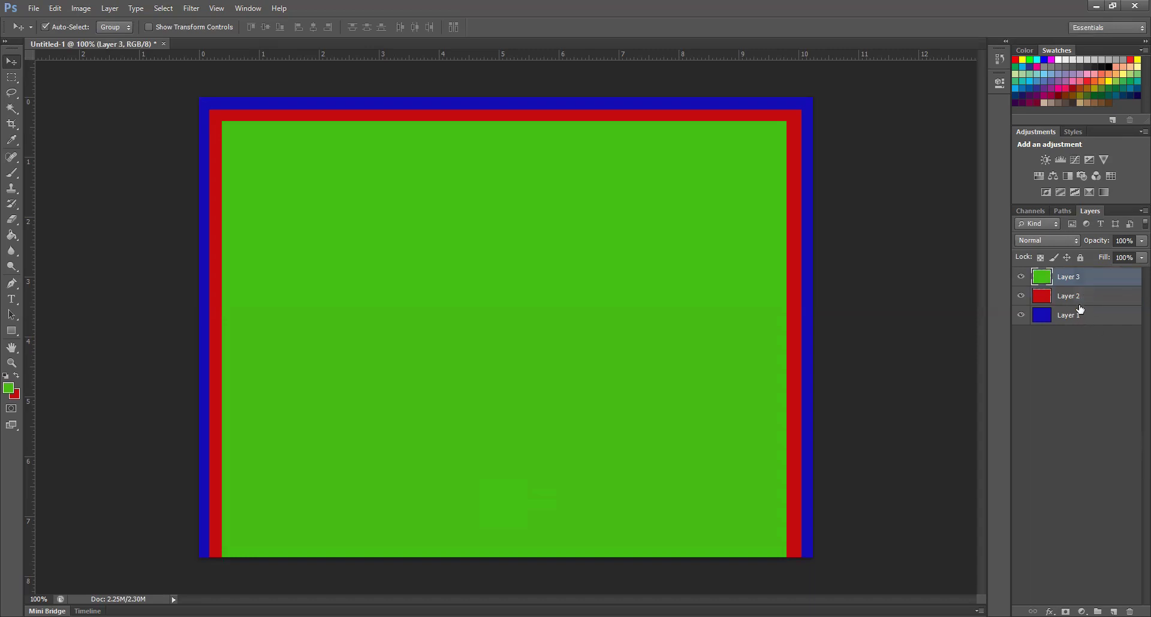
pyautogui.hotkey('alt', ']')
pyautogui.hotkey('alt', ']')
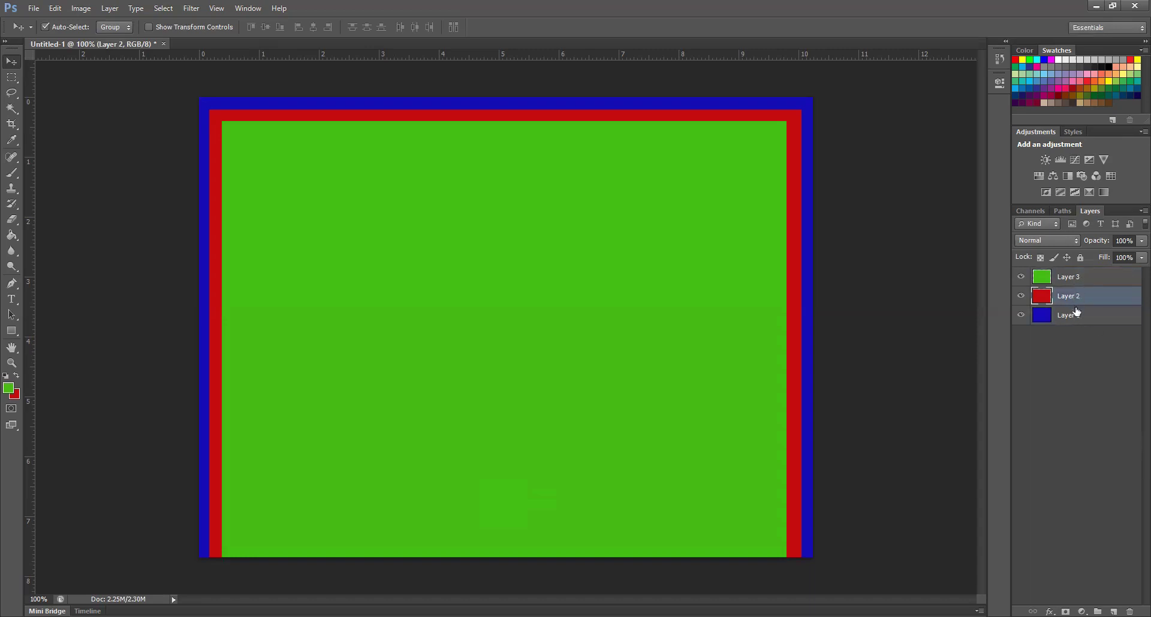
pyautogui.hotkey('alt', '[')
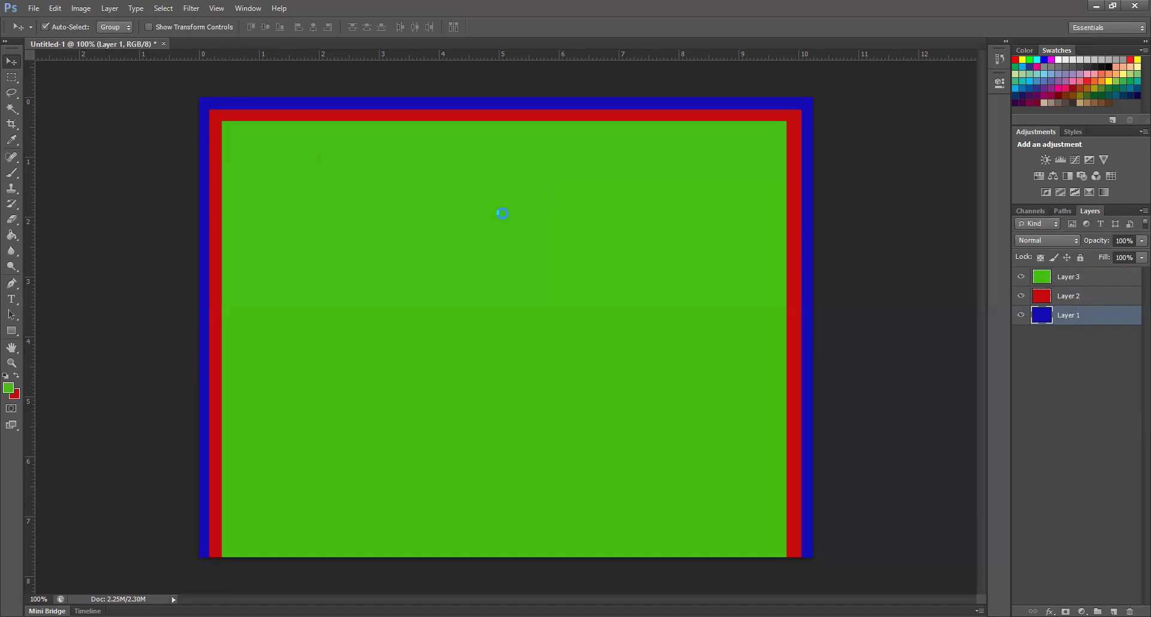
# Step: Create a new 1024 x 768 pixel RGB document at 100 pixels/inch with transparent background contents
pyautogui.hotkey('ctrl', 'n')
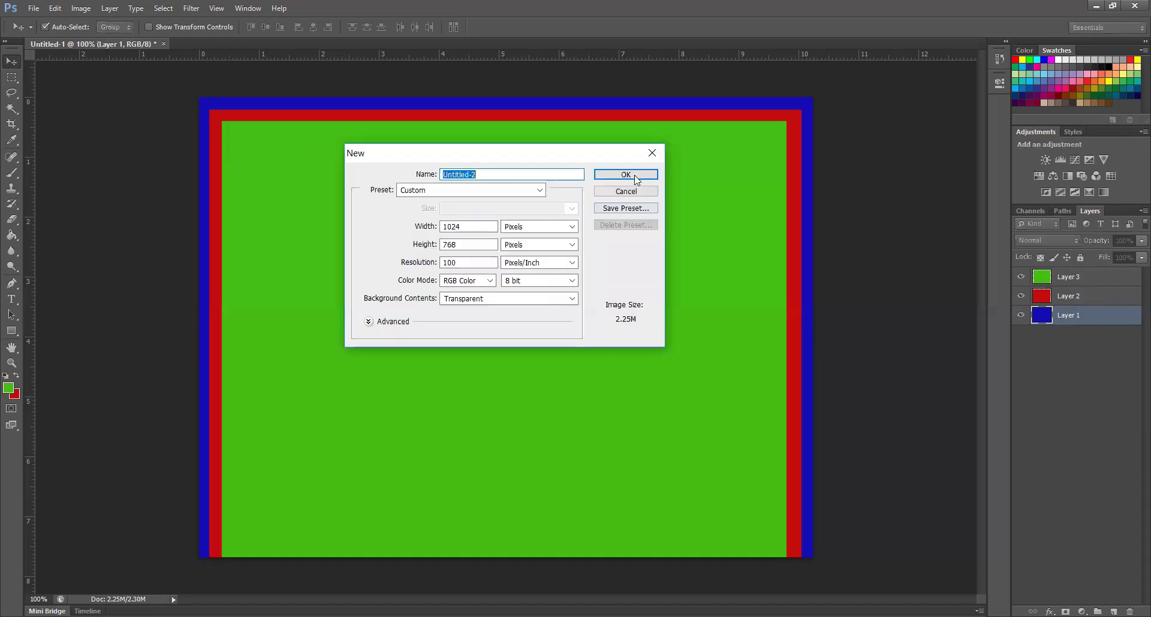
pyautogui.click(613, 191)
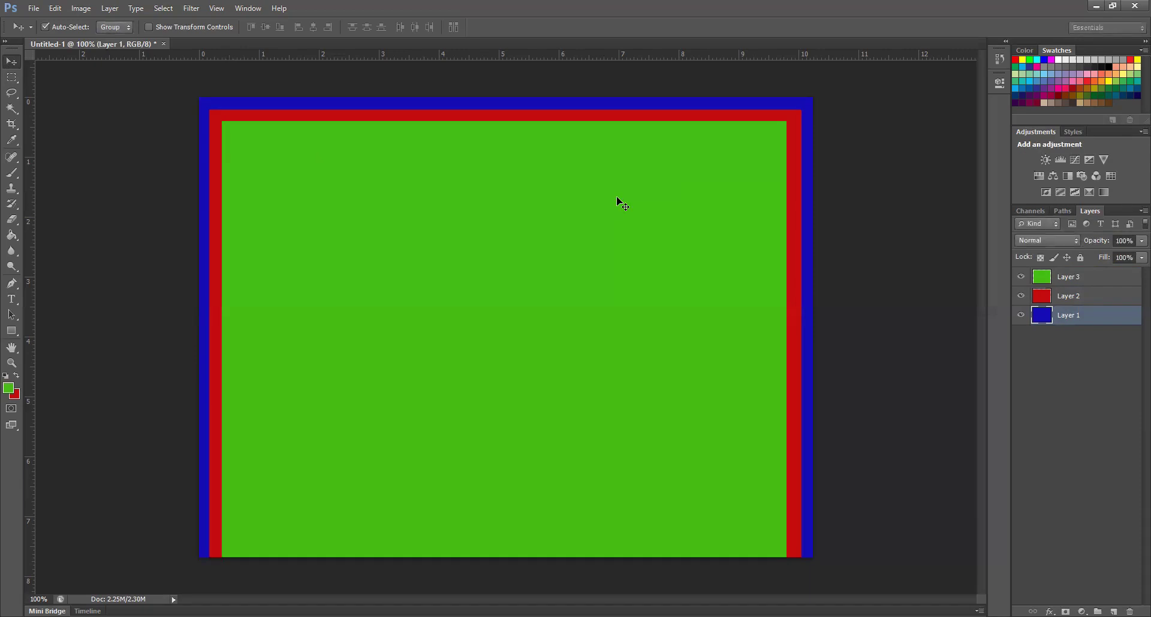
pyautogui.click(14, 62)
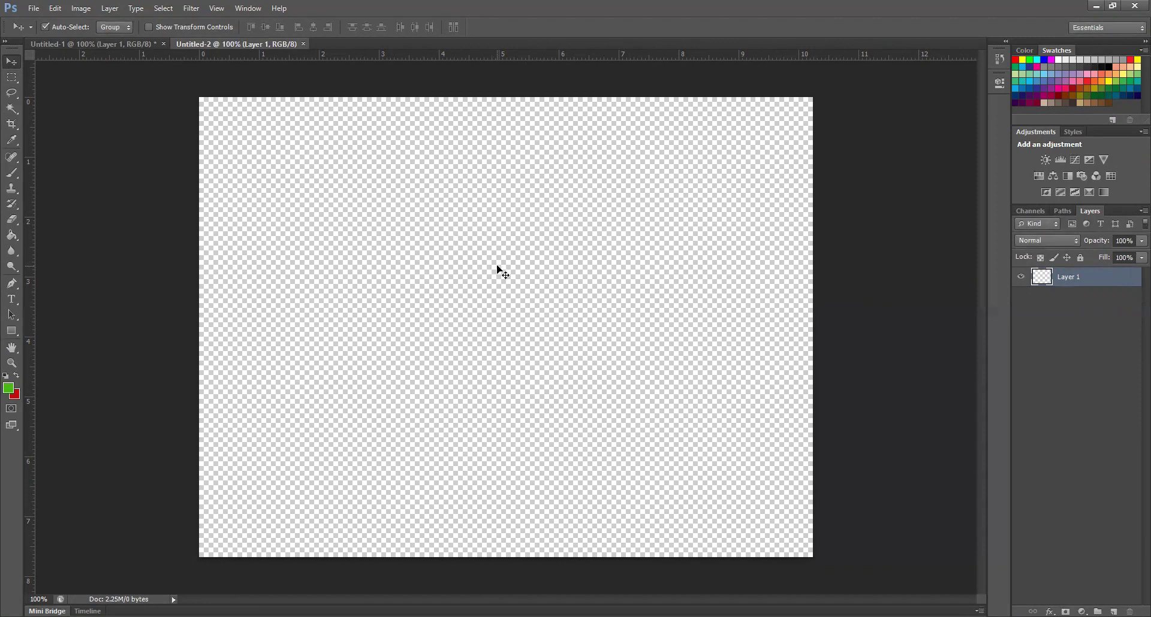
# Step: Fill the new document's whole Layer 1 with the green foreground color, undo the fill and deselect the layer
pyautogui.hotkey('alt', 'BackSpace')
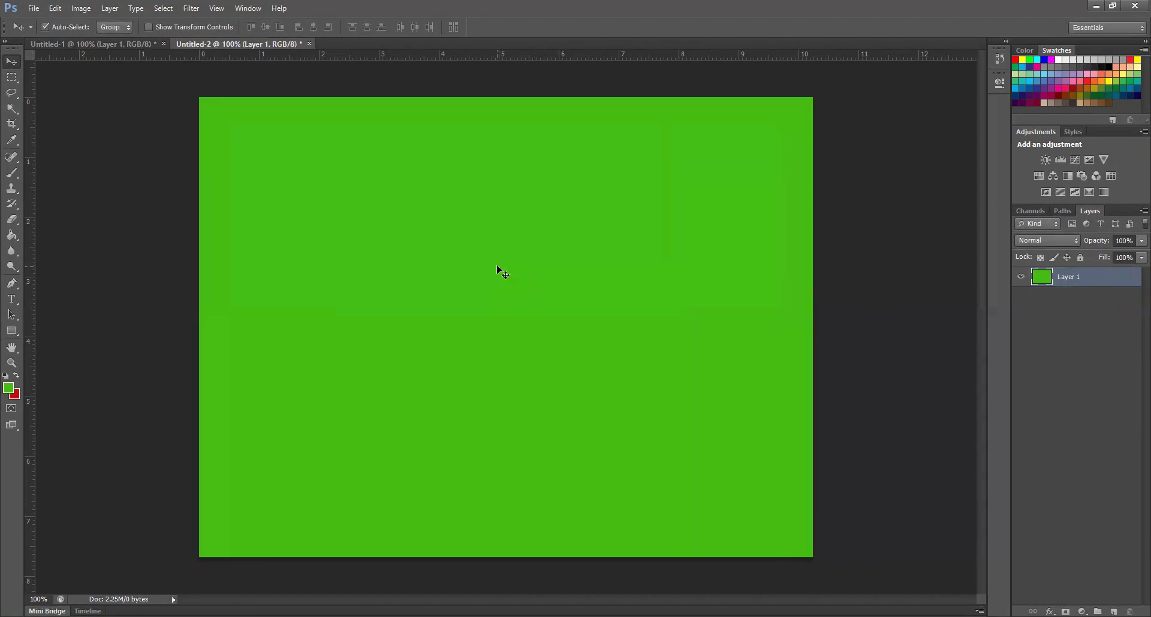
pyautogui.hotkey('ctrl', 'z')
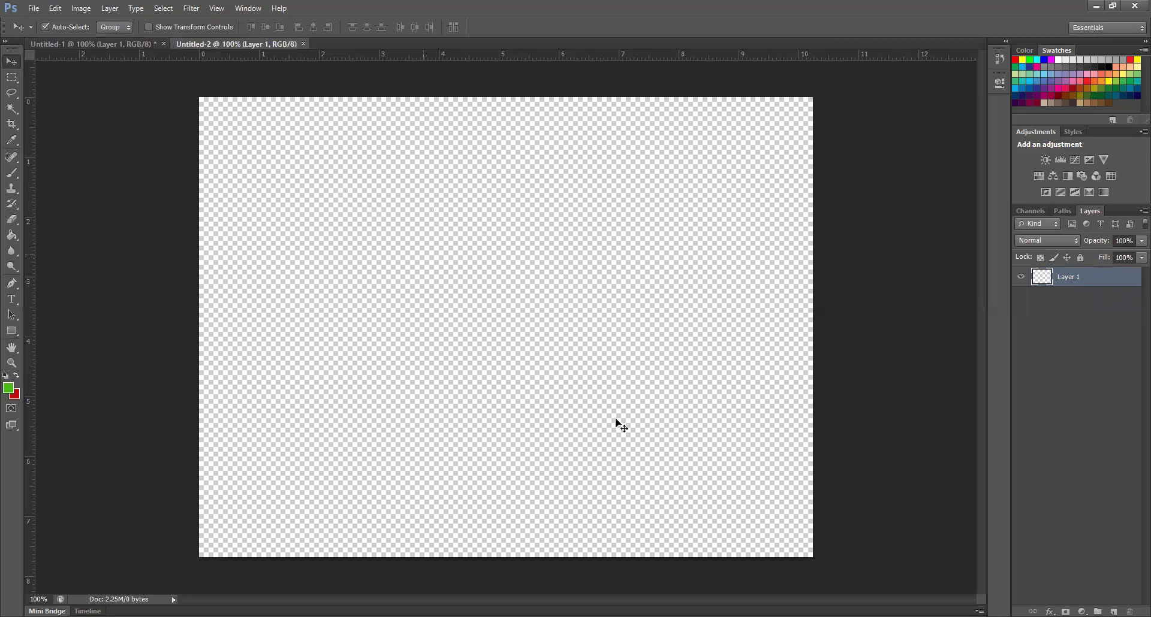
pyautogui.moveTo(344, 189); pyautogui.dragTo(611, 418)
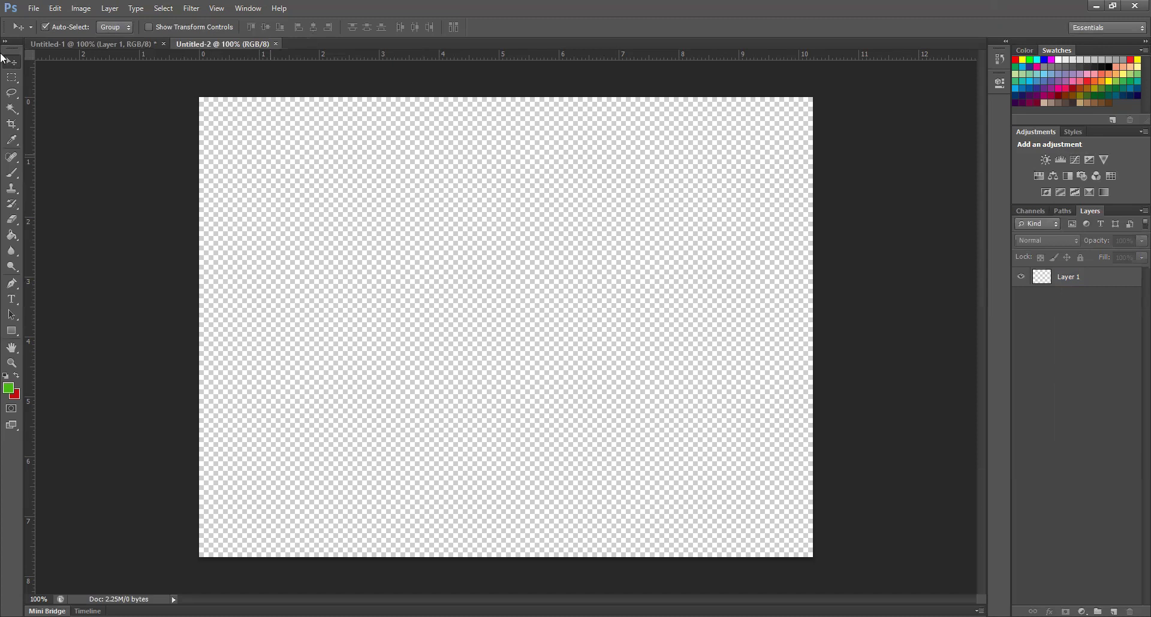
# Step: Draw a rectangular marquee selection about 4.3 by 3.5 inches and reposition it near the middle of the canvas
pyautogui.click(12, 77)
pyautogui.press('v')
pyautogui.click(14, 81)
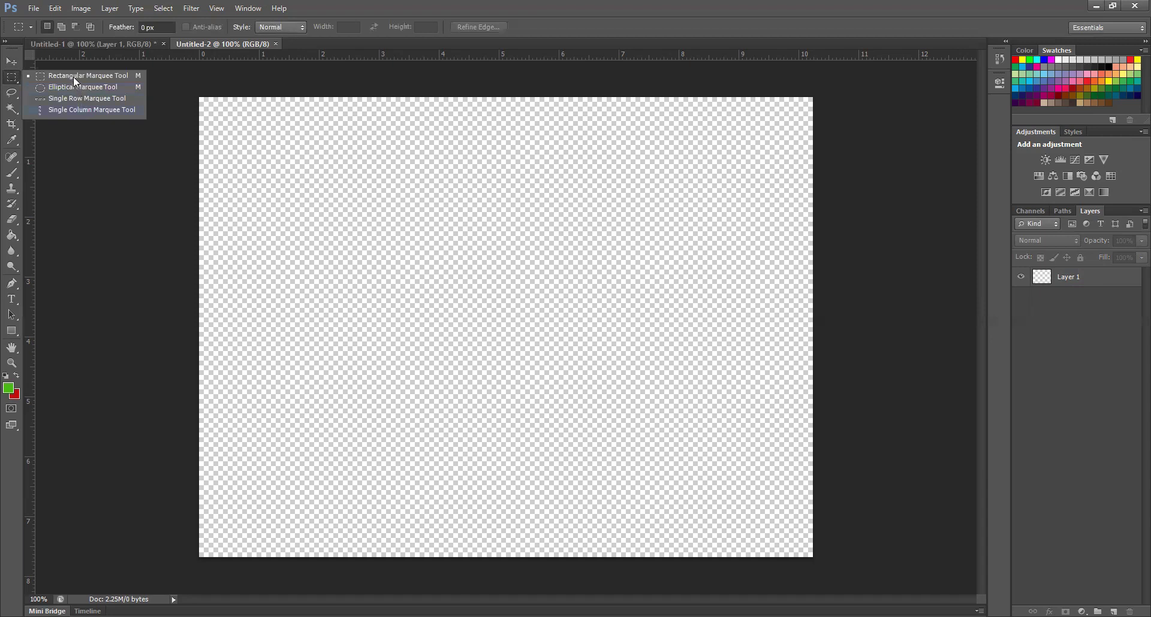
pyautogui.click(322, 184)
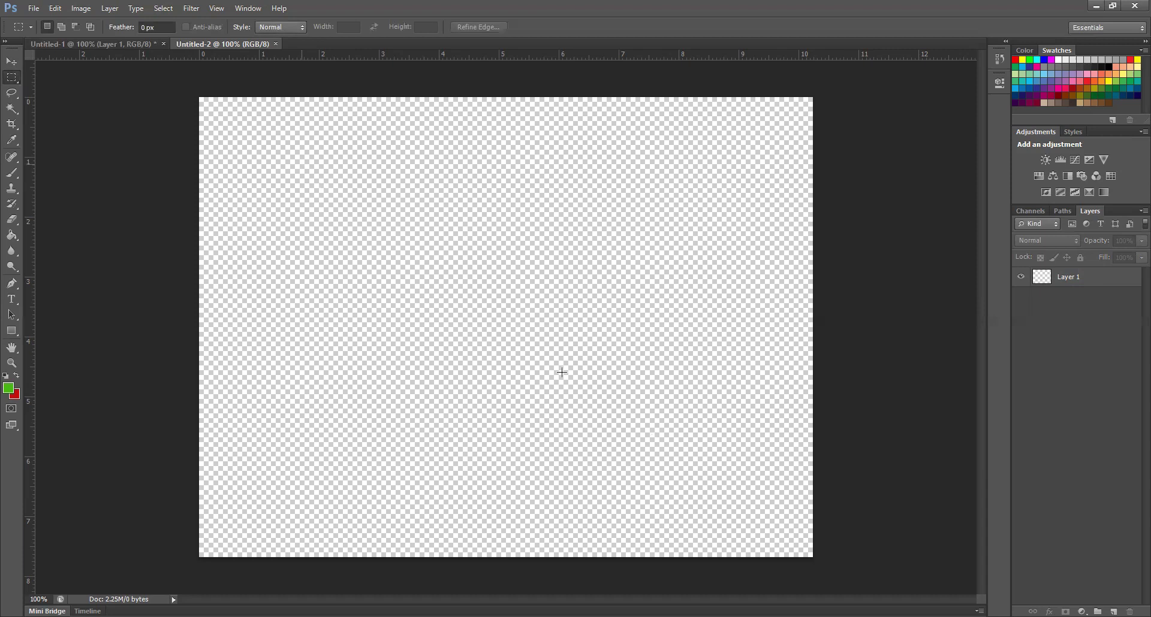
pyautogui.moveTo(303, 166); pyautogui.dragTo(560, 373)
pyautogui.moveTo(306, 321); pyautogui.dragTo(359, 367)
# Step: Fill the rectangular selection on Layer 1 with the green foreground color, then clear the fill and deselect
pyautogui.click(1101, 281)
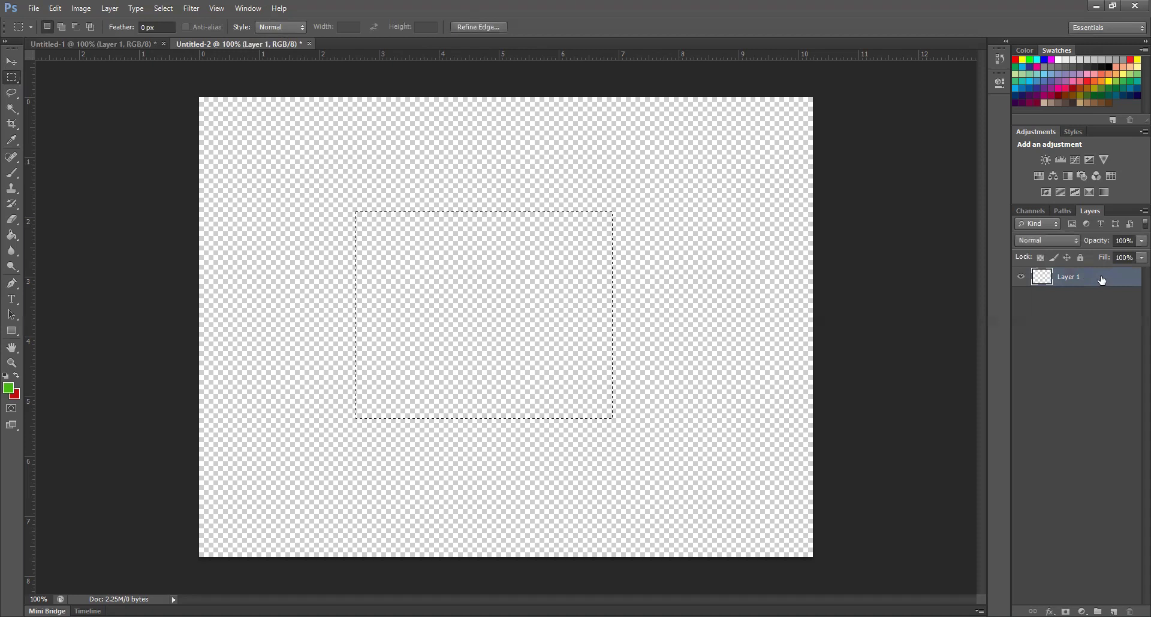
pyautogui.hotkey('alt', 'BackSpace')
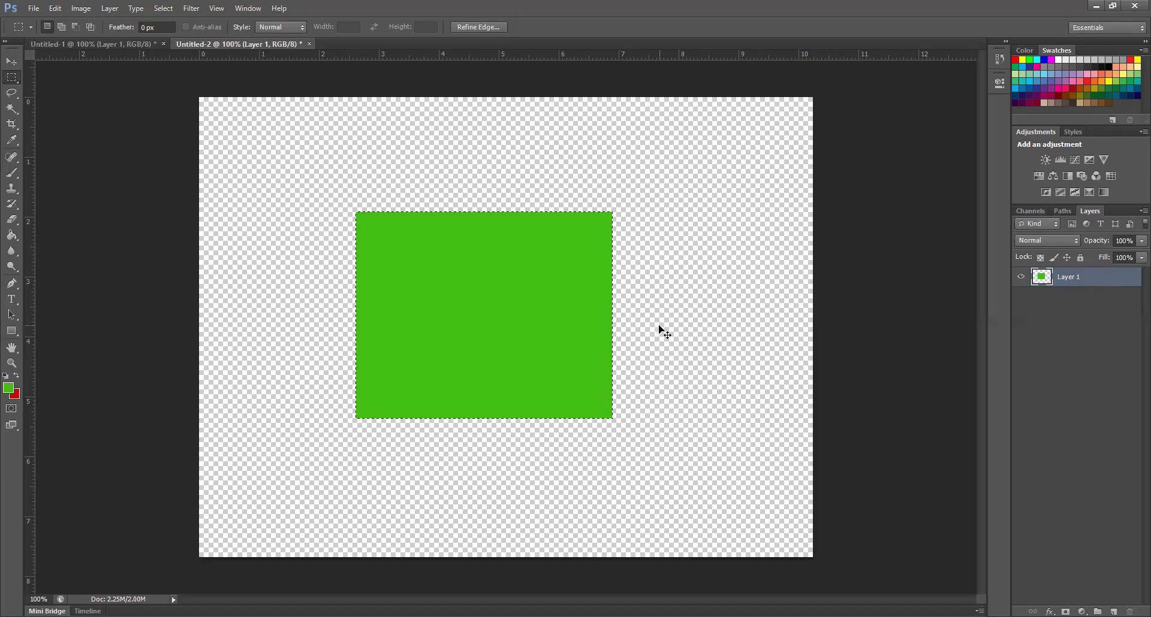
pyautogui.press('Delete')
pyautogui.hotkey('ctrl', 'd')
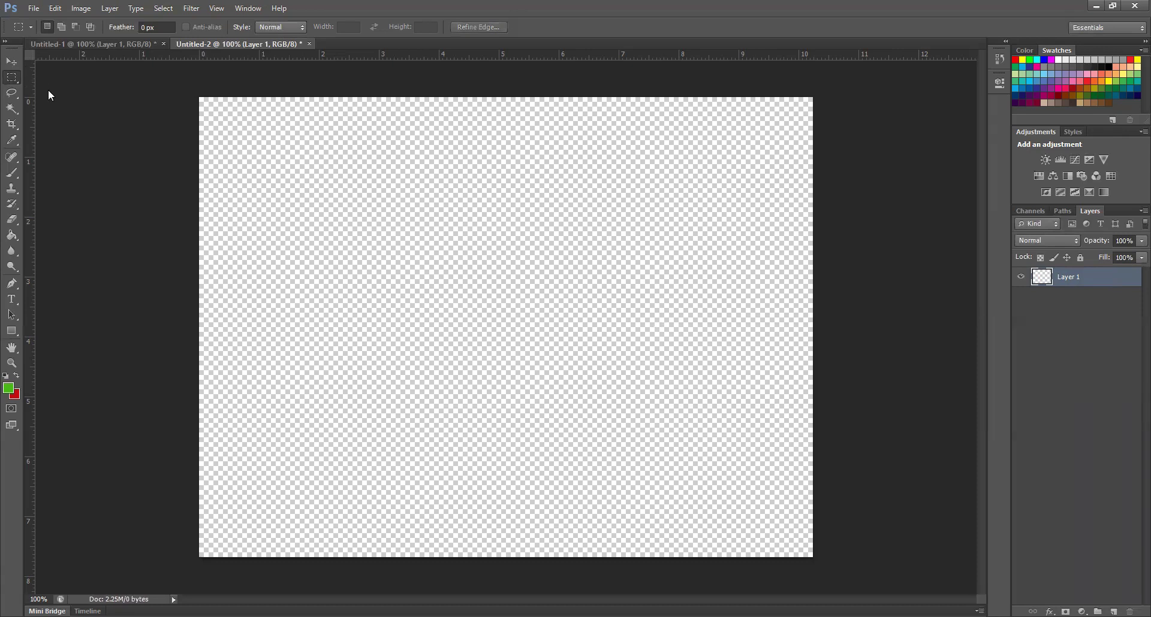
# Step: Draw an elliptical marquee selection about 4.4 by 4.3 inches mid-canvas, fill it with green, and undo the fill
pyautogui.rightClick(11, 78)
pyautogui.hotkey('shift', 'm')
pyautogui.hotkey('ctrl', 'z')
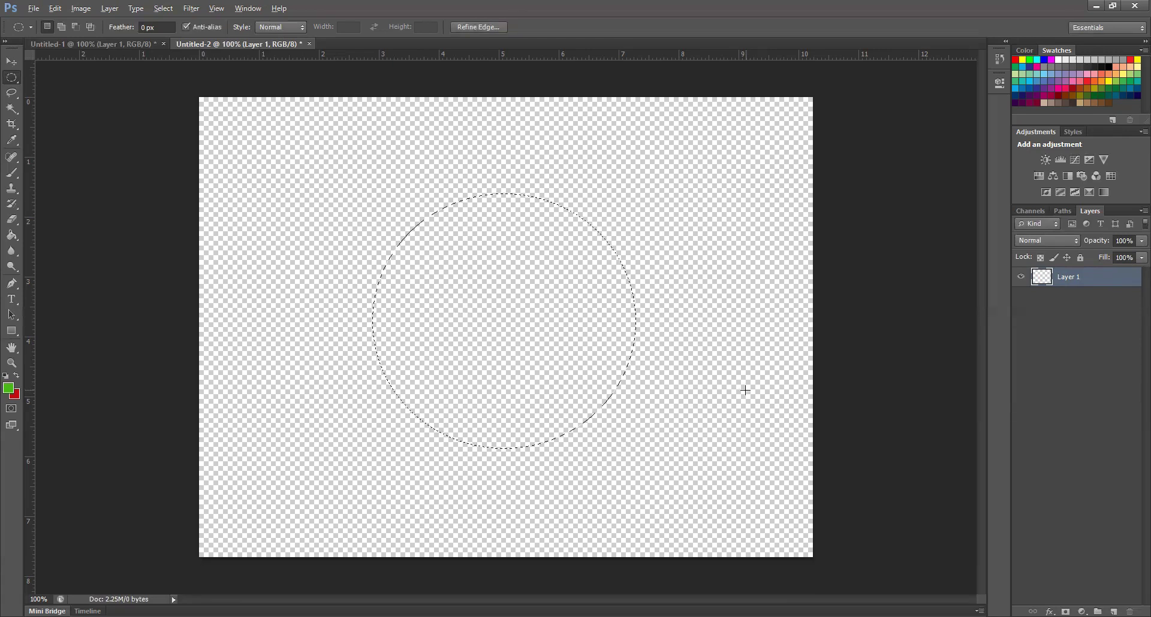
pyautogui.hotkey('alt', 'BackSpace')
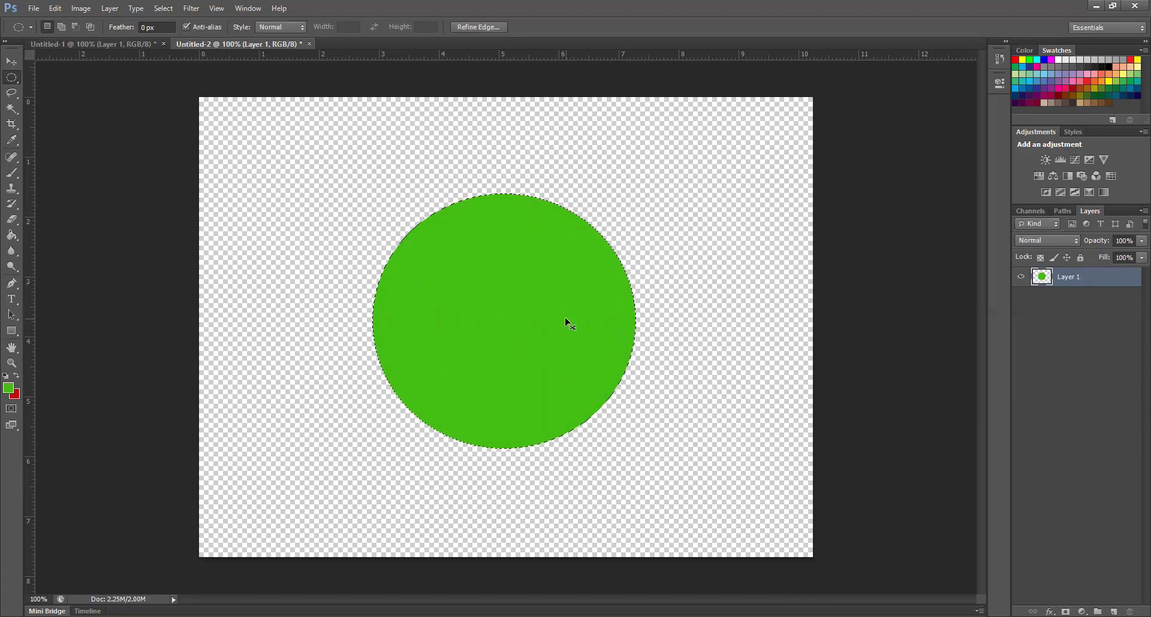
pyautogui.hotkey('ctrl', 'd')
pyautogui.hotkey('ctrl', 'alt', 'z')
pyautogui.hotkey('ctrl', 'alt', 'z')
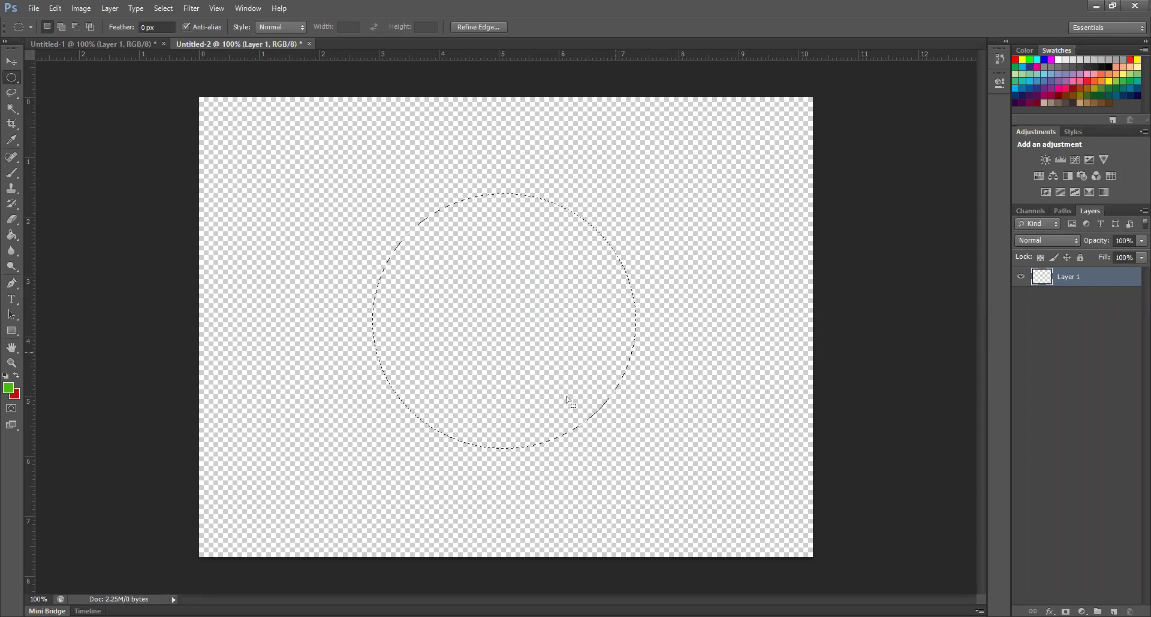
# Step: Remove the elliptical selection from the empty canvas
pyautogui.click(625, 234)
pyautogui.hotkey('ctrl', 'shift', 'd')
pyautogui.moveTo(689, 260); pyautogui.dragTo(616, 250)
pyautogui.click(688, 254)
# Step: Draw a circular marquee selection about 4.3 inches across near the canvas center and reset the colors to black and white
pyautogui.rightClick(13, 78)
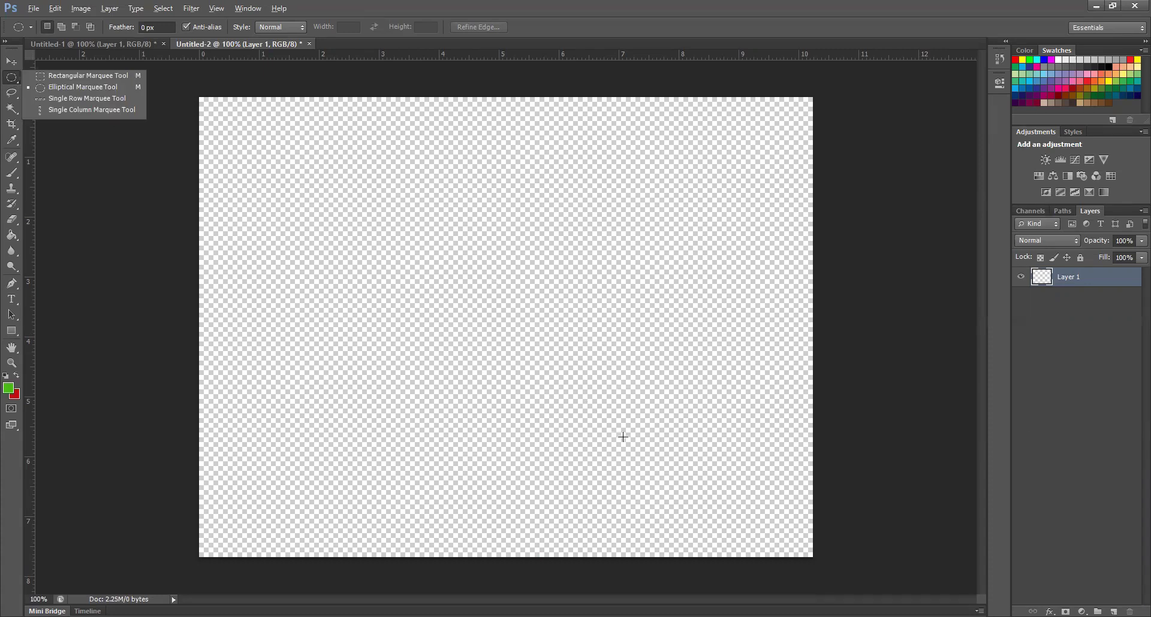
pyautogui.moveTo(598, 394); pyautogui.dragTo(491, 286)
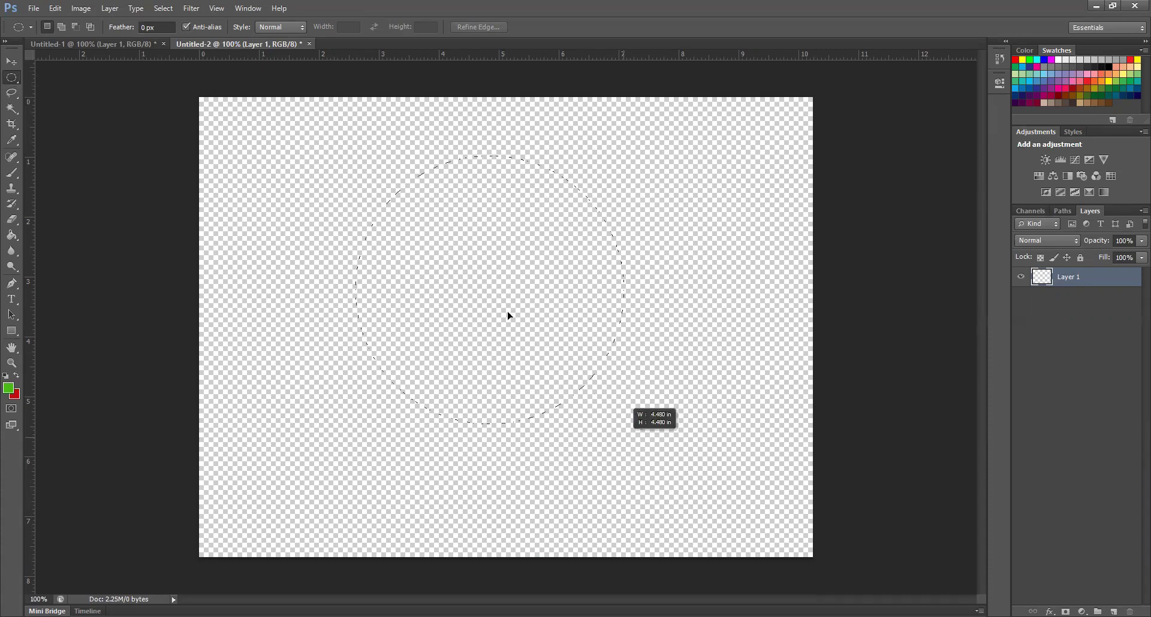
pyautogui.hotkey('shift', 'Down')
pyautogui.hotkey('shift', 'Down')
pyautogui.hotkey('shift', 'Down')
pyautogui.hotkey('shift', 'Down')
pyautogui.hotkey('shift', 'Down')
pyautogui.press('d')
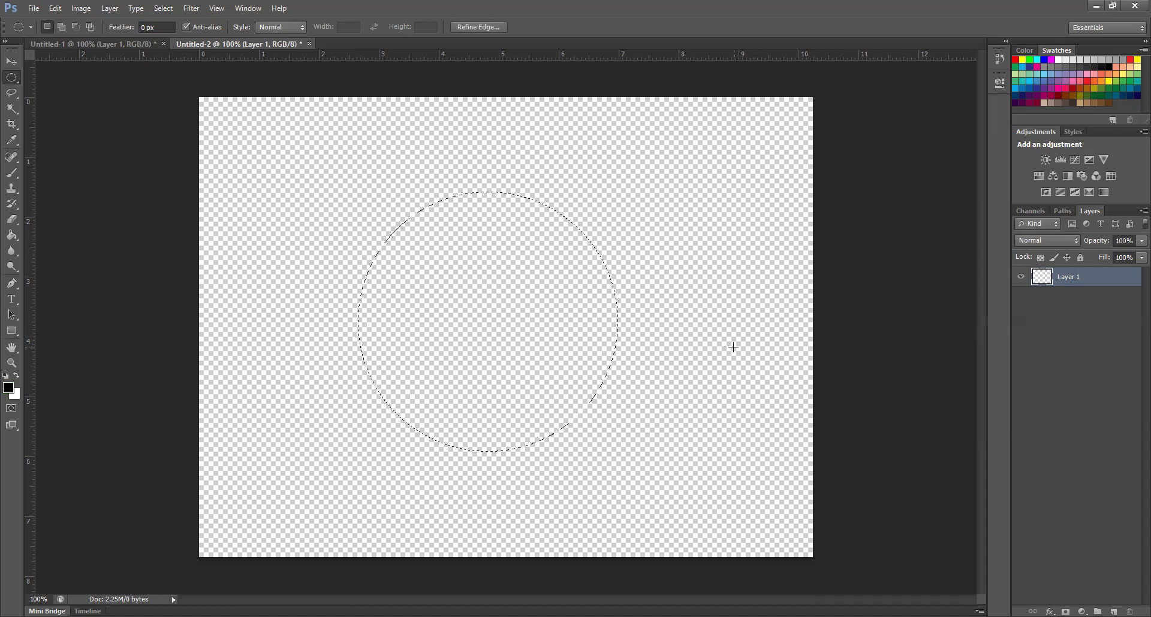
# Step: Fill the circular selection with black and clear it, then repeat the fill and clear once more
pyautogui.hotkey('alt', 'BackSpace')
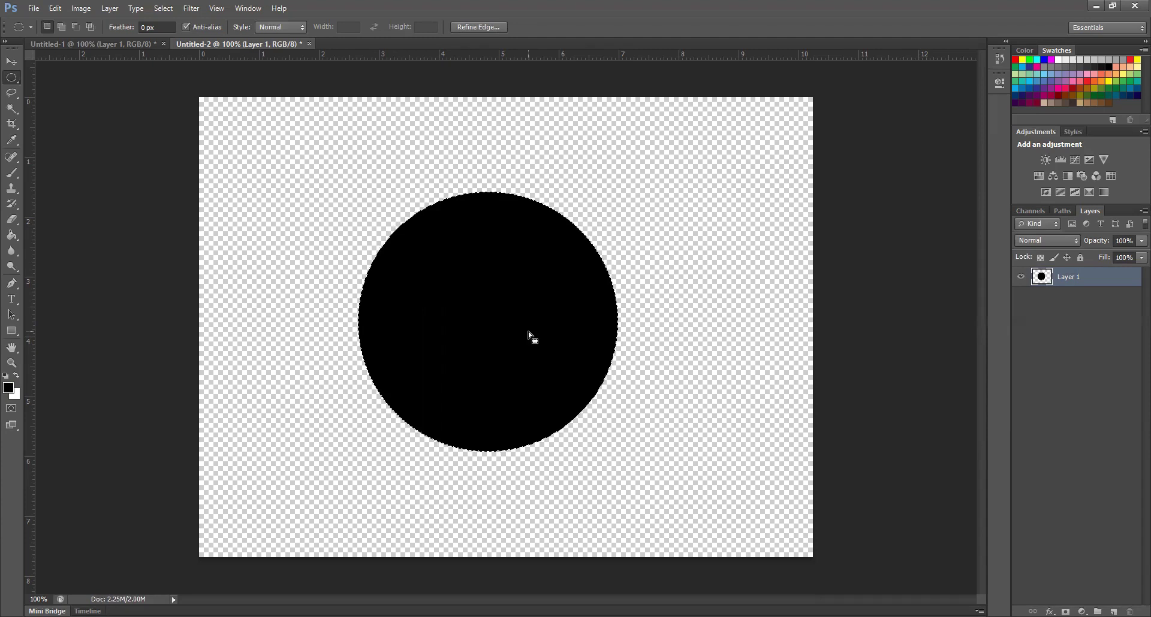
pyautogui.press('Delete')
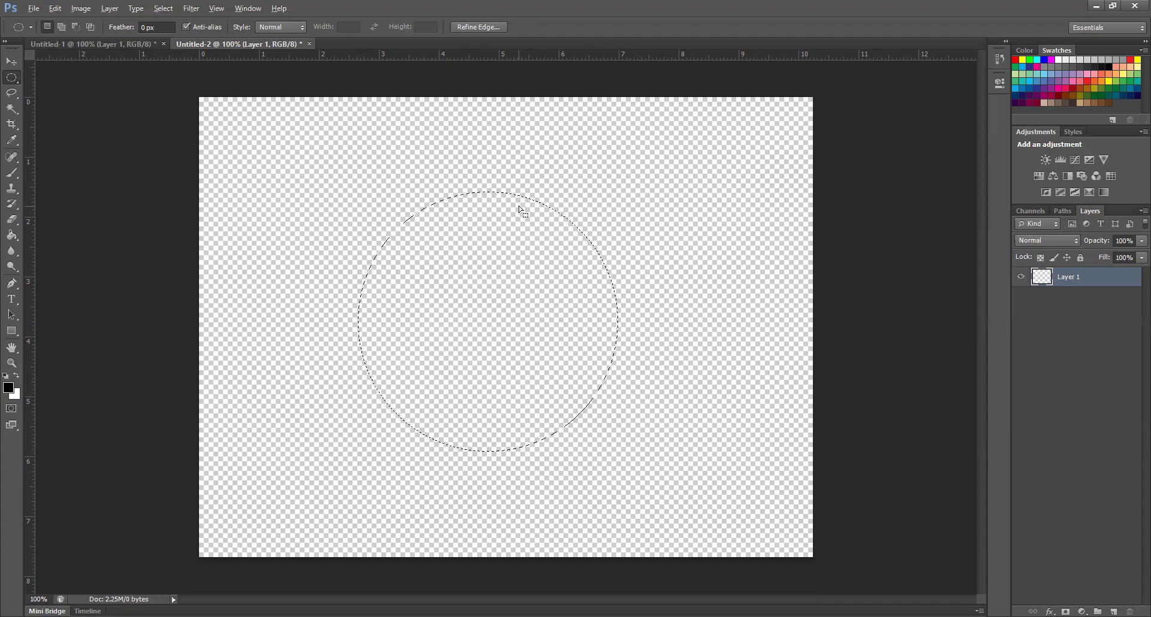
pyautogui.hotkey('alt', 'BackSpace')
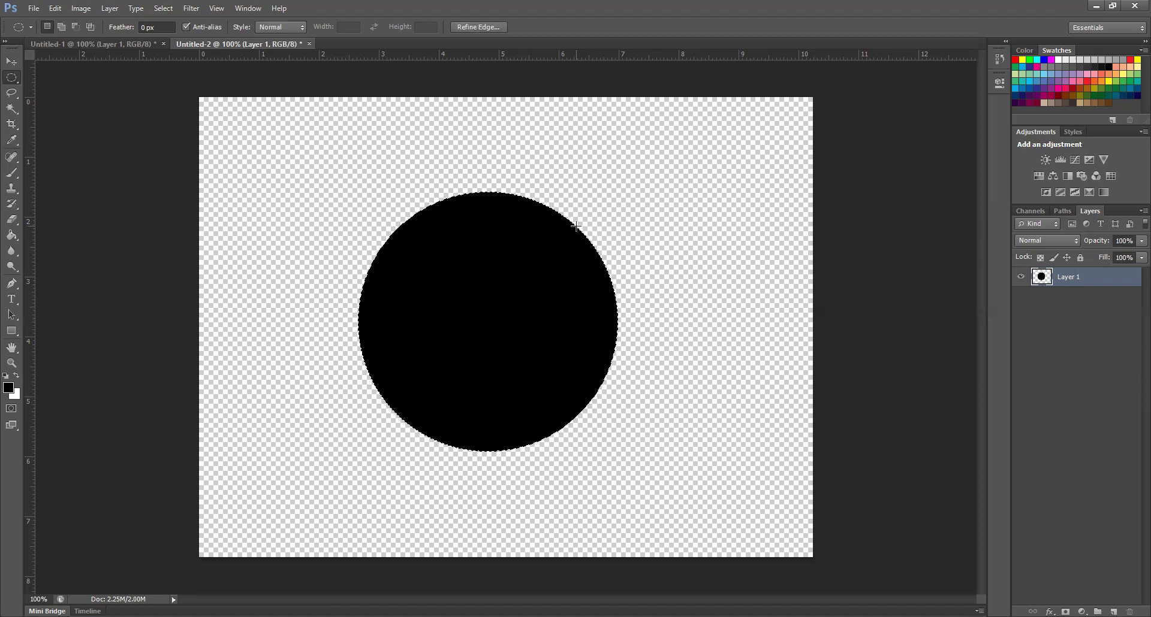
pyautogui.press('Delete')
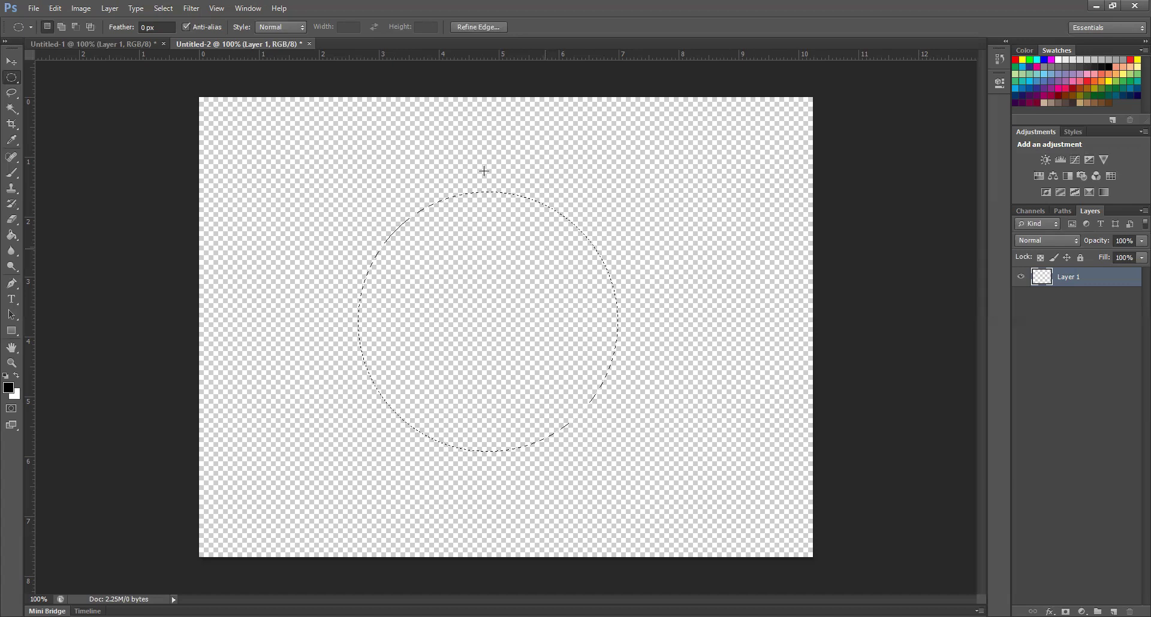
# Step: Feather the circular selection with a radius of 70 pixels
pyautogui.press('shift')
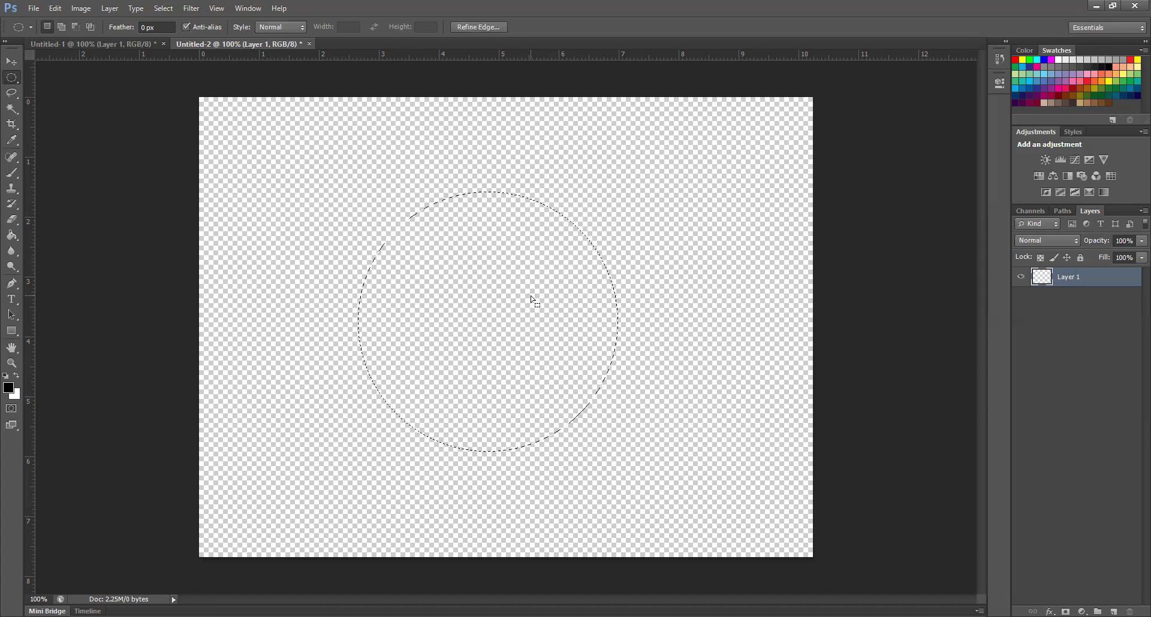
pyautogui.press('shift')
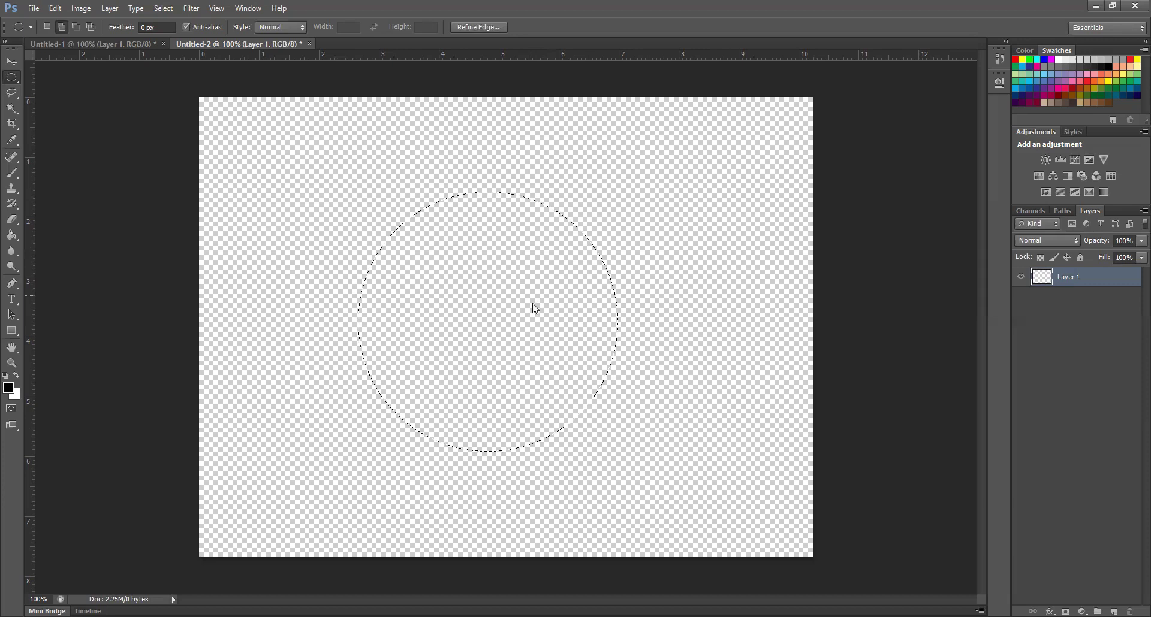
pyautogui.hotkey('shift', 'F6')
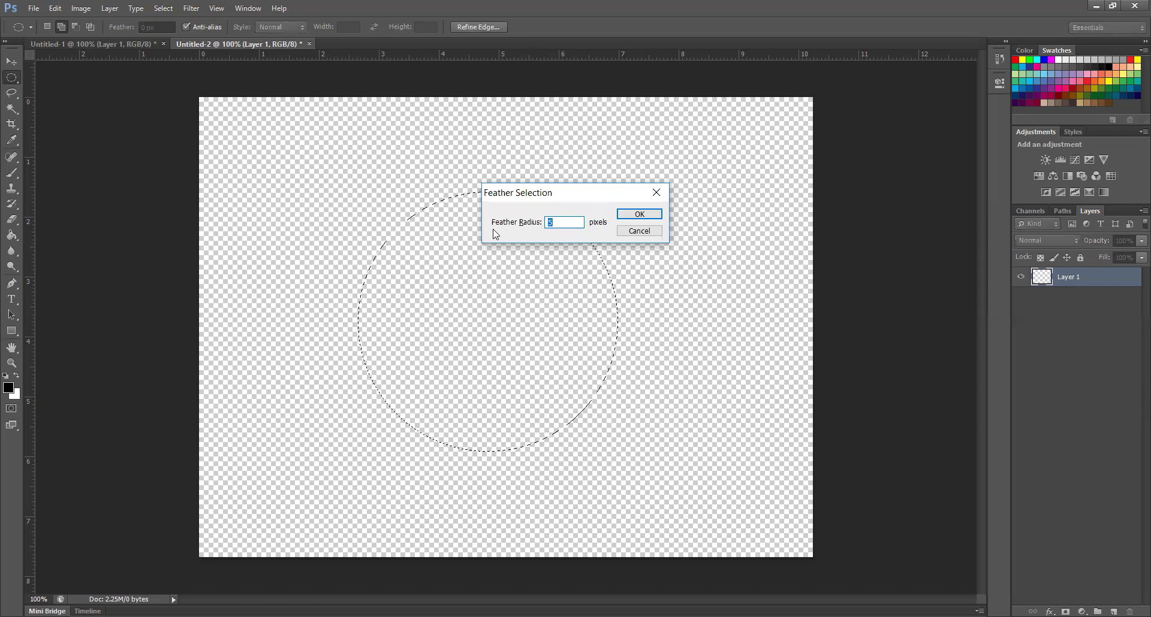
pyautogui.moveTo(549, 199); pyautogui.dragTo(515, 234)
pyautogui.click(514, 258)
pyautogui.moveTo(518, 260); pyautogui.dragTo(534, 259)
pyautogui.click(534, 258)
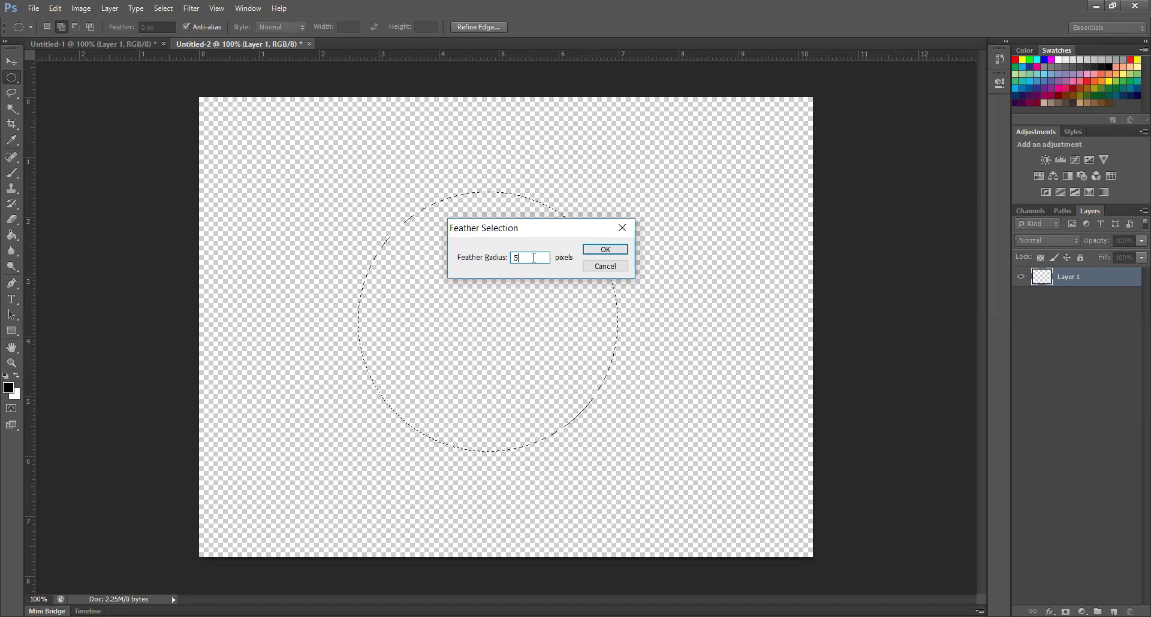
pyautogui.write('70')
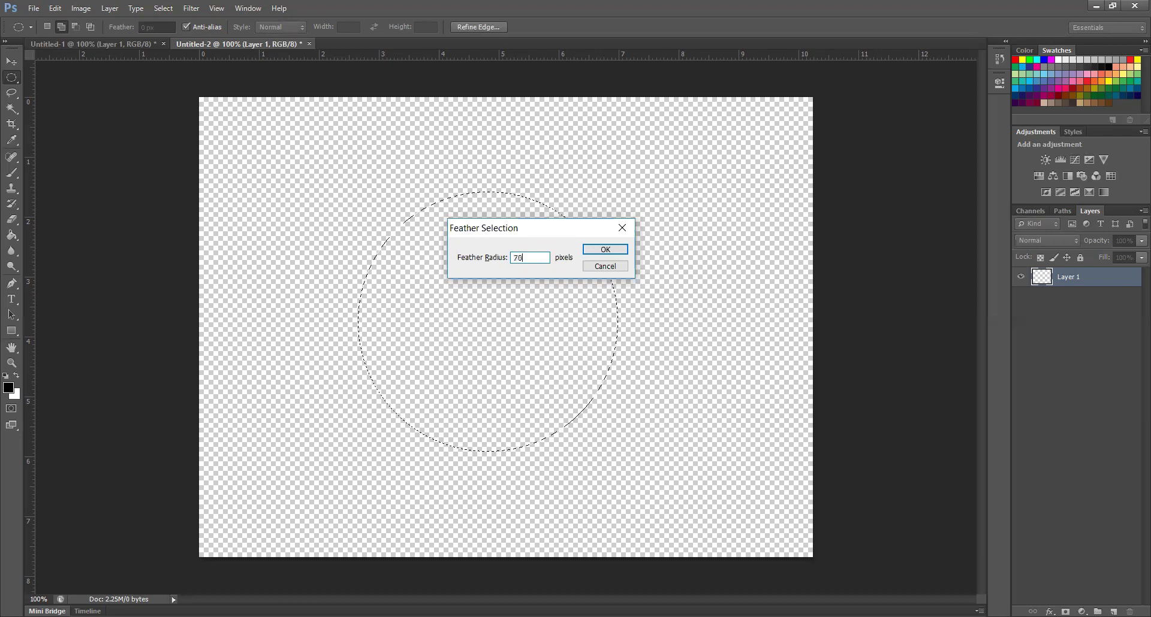
pyautogui.click(616, 250)
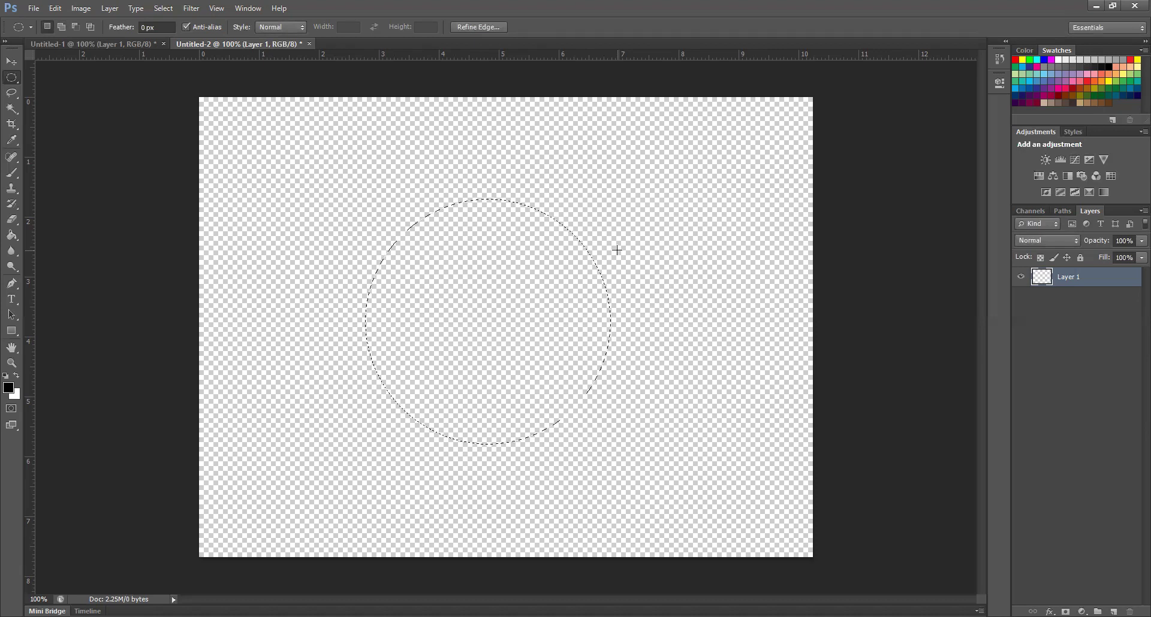
# Step: Fill the feathered circular selection with black and undo the fill
pyautogui.hotkey('alt', 'BackSpace')
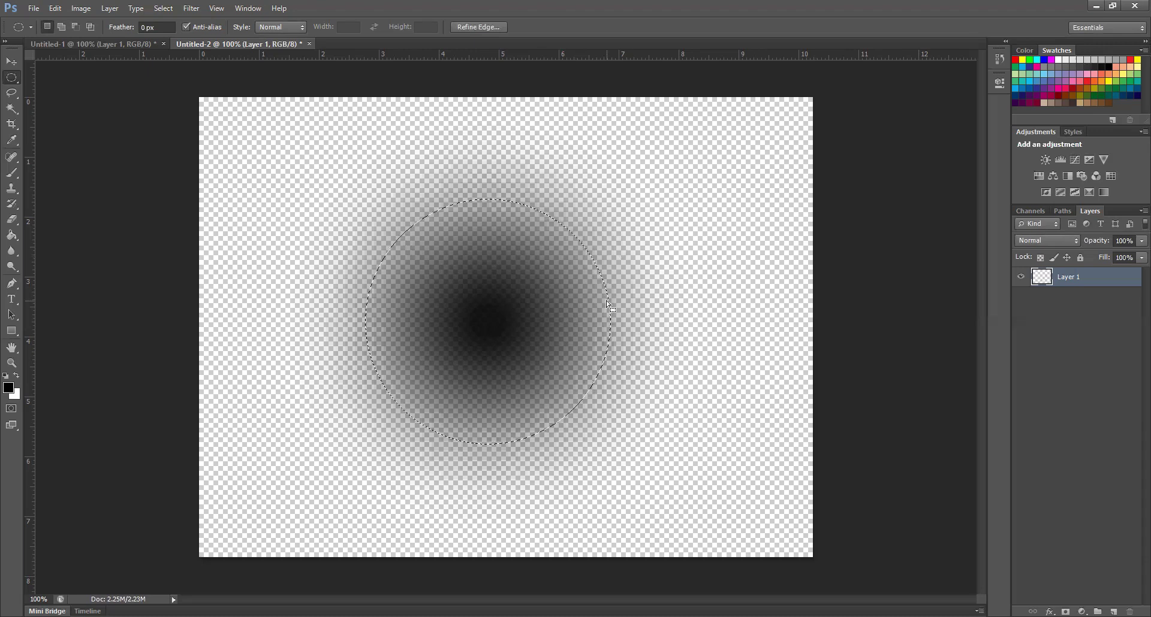
pyautogui.hotkey('ctrl', 'z')
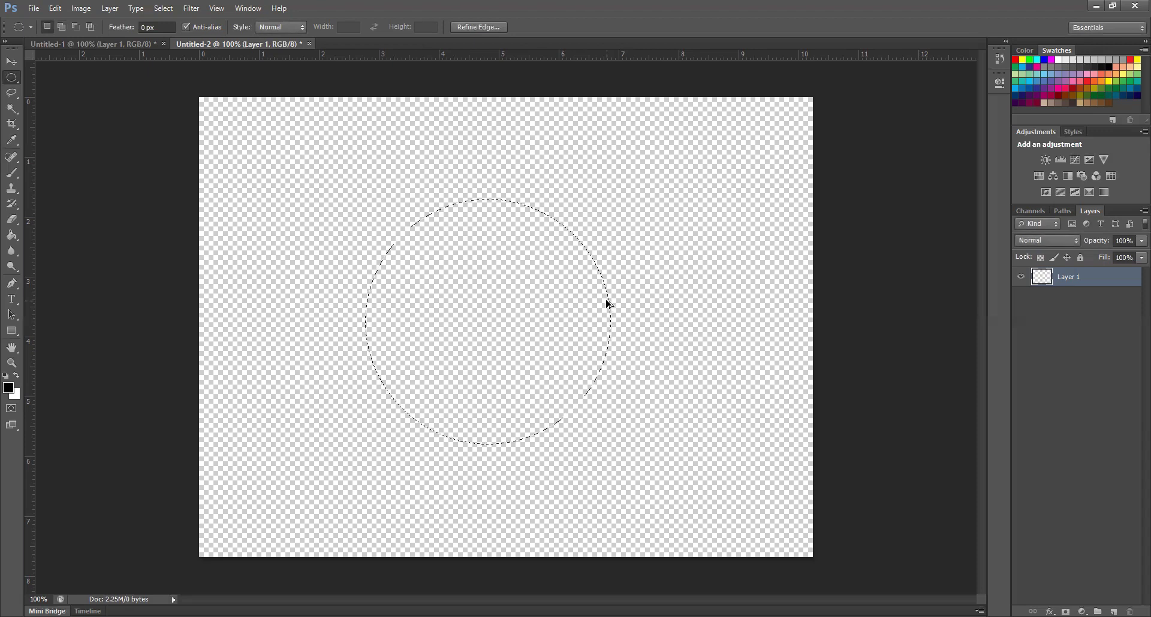
# Step: Undo the feathering of the circular selection and fill the sharp-edged circle with black on Layer 1
pyautogui.hotkey('ctrl', 'alt', 'z')
pyautogui.hotkey('alt', 'BackSpace')
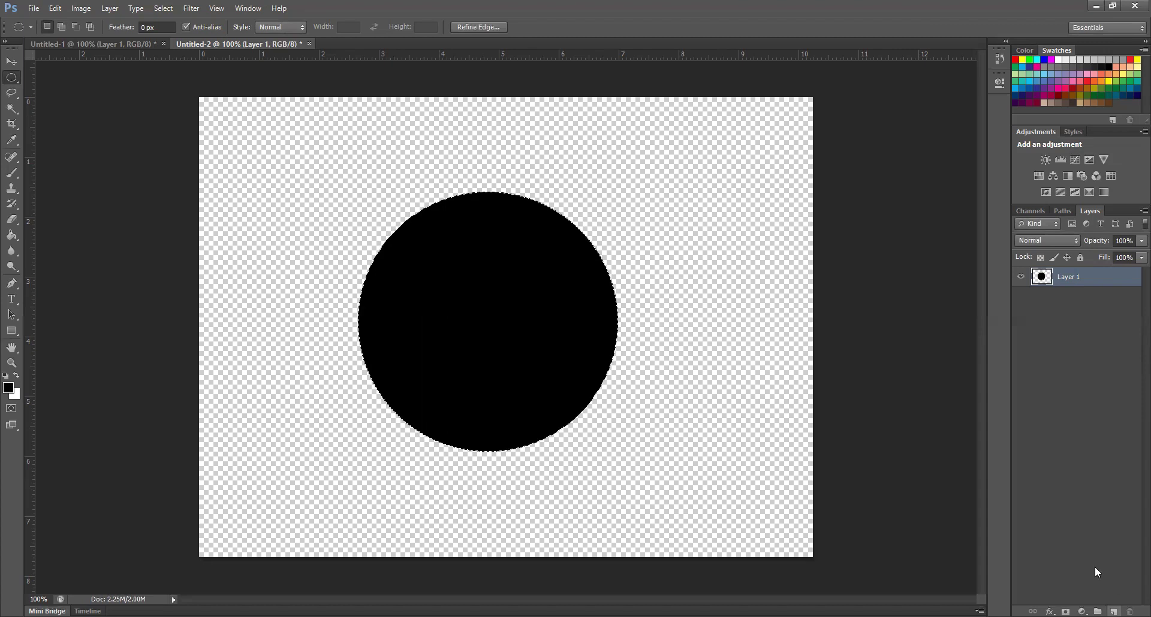
# Step: On a new layer, feather the circular selection by the last-used radius, fill it with white and deselect it
pyautogui.hotkey('ctrl', 'shift', 'alt', 'n')
pyautogui.press('shift')
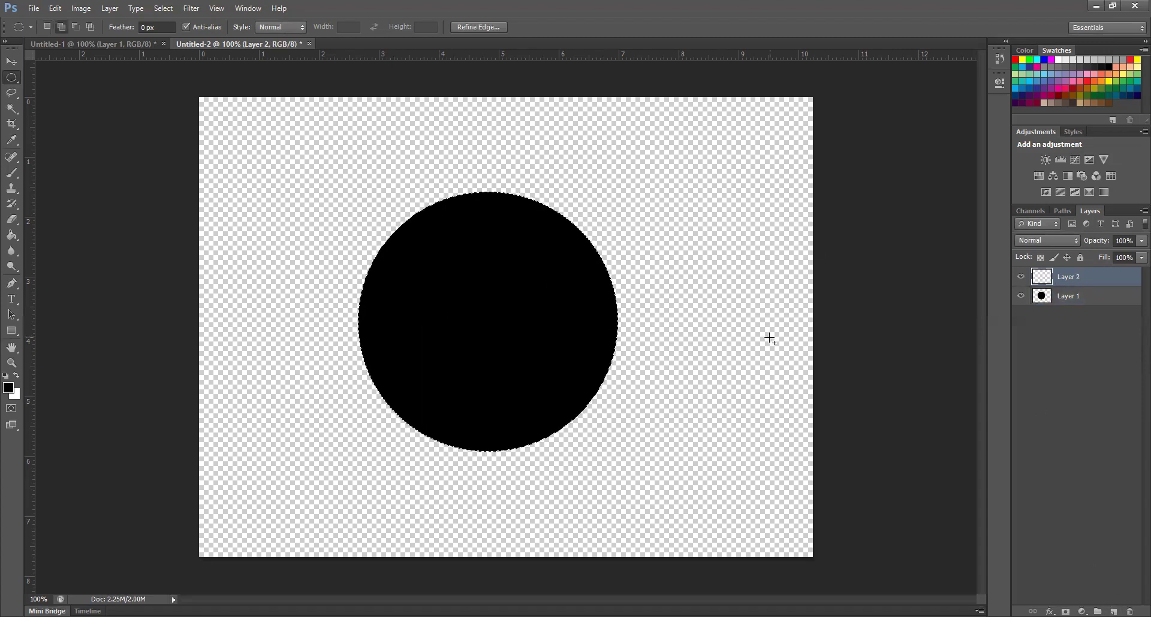
pyautogui.hotkey('shift', 'F6')
pyautogui.press('Return')
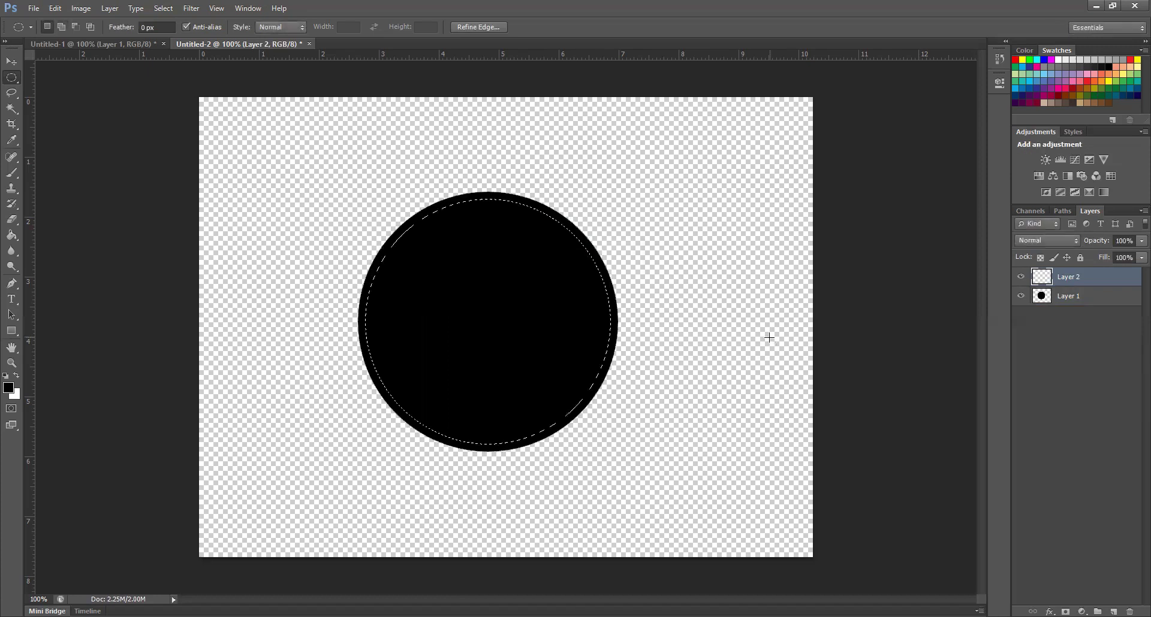
pyautogui.hotkey('ctrl', 'BackSpace')
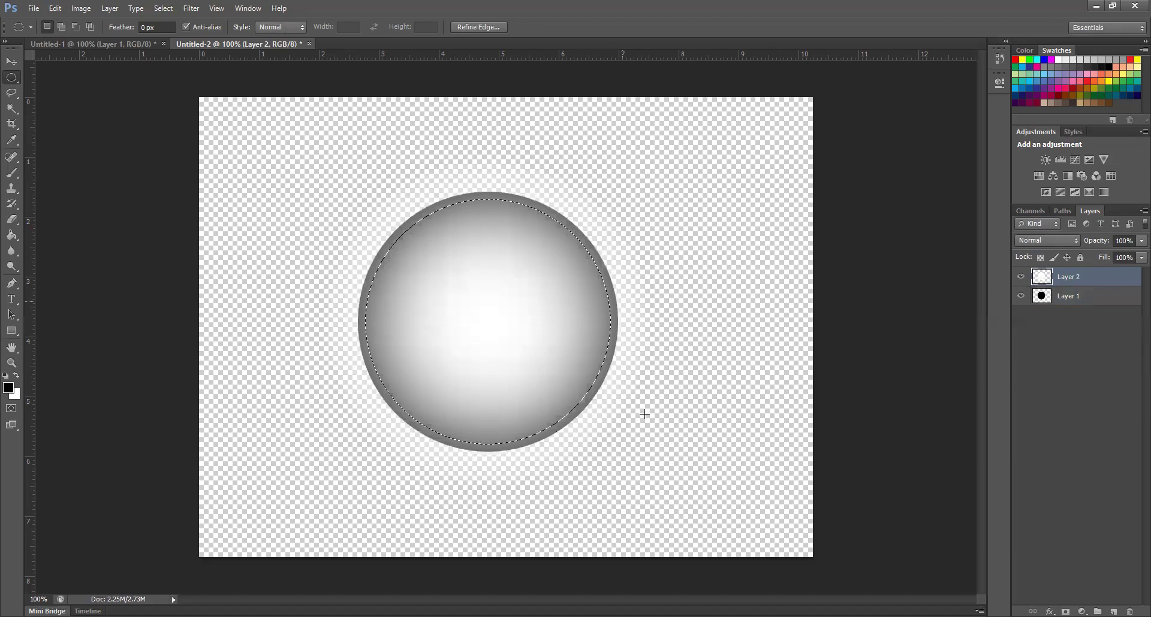
pyautogui.hotkey('ctrl', 'd')
# Step: Add a black-filled layer at the bottom of the layer stack and move the black circle's layer above the white glow
pyautogui.click(1113, 611)
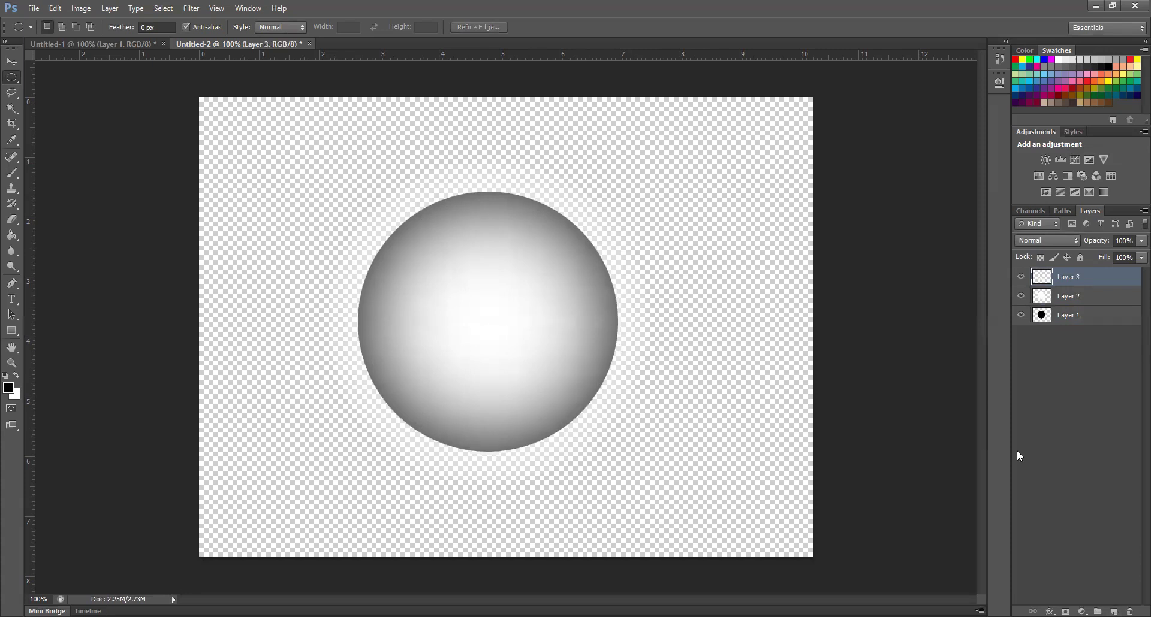
pyautogui.hotkey('alt', 'BackSpace')
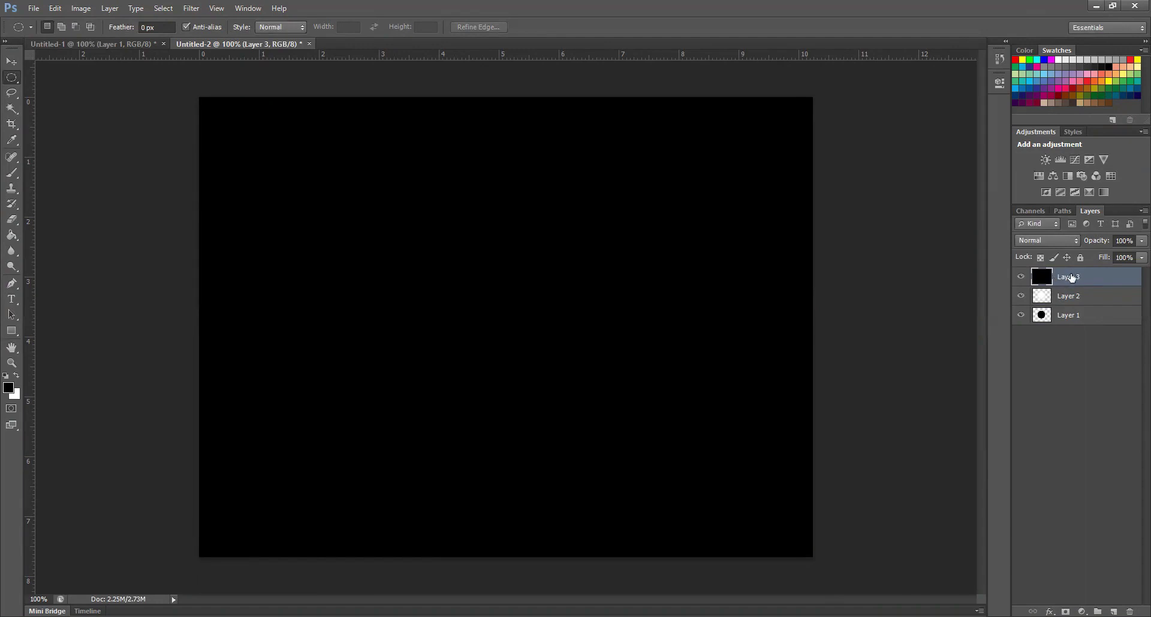
pyautogui.hotkey('ctrl', 'shift', '[')
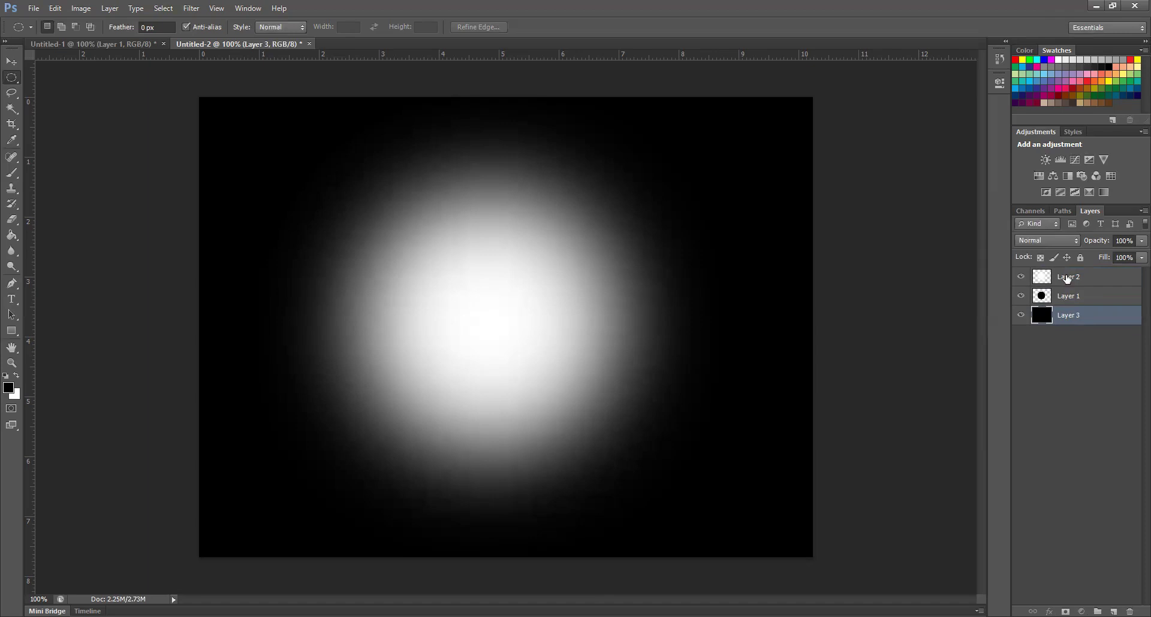
pyautogui.moveTo(1066, 295); pyautogui.dragTo(1067, 278)
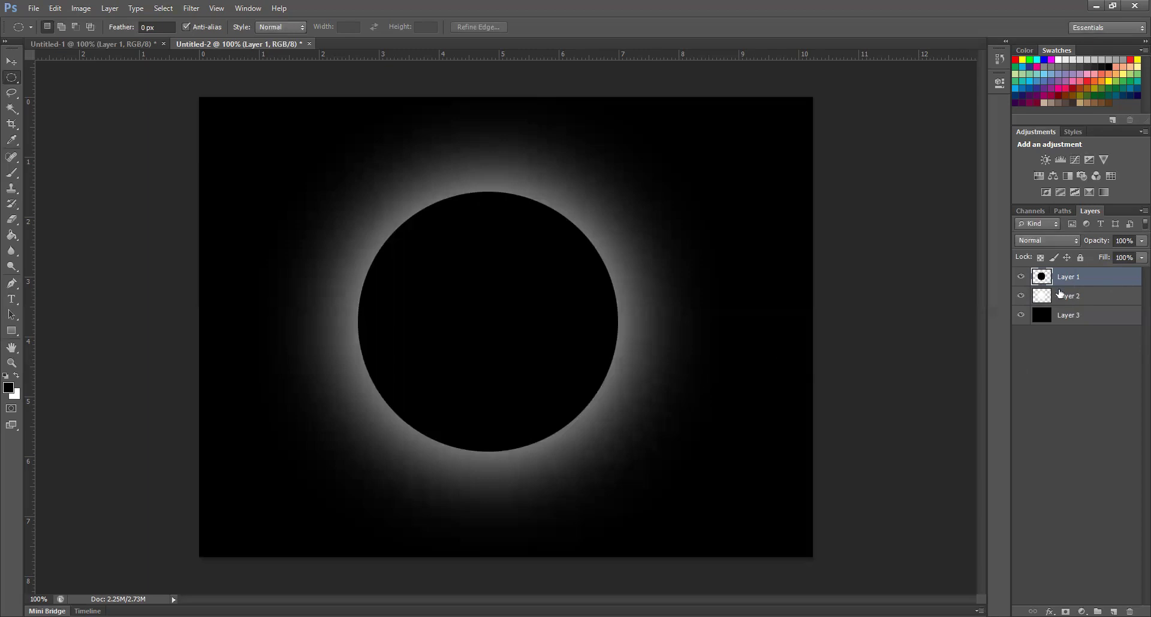
# Step: Scale the black circle proportionally about its center to about 123% and switch to the Move tool
pyautogui.hotkey('ctrl', 't')
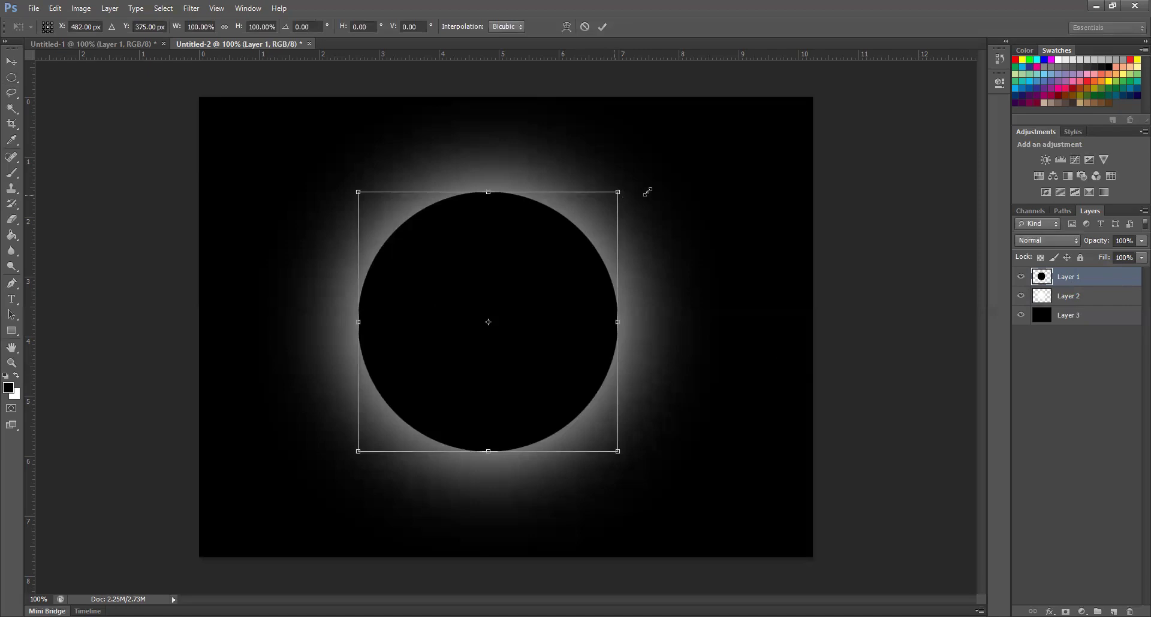
pyautogui.moveTo(663, 185); pyautogui.dragTo(666, 186)
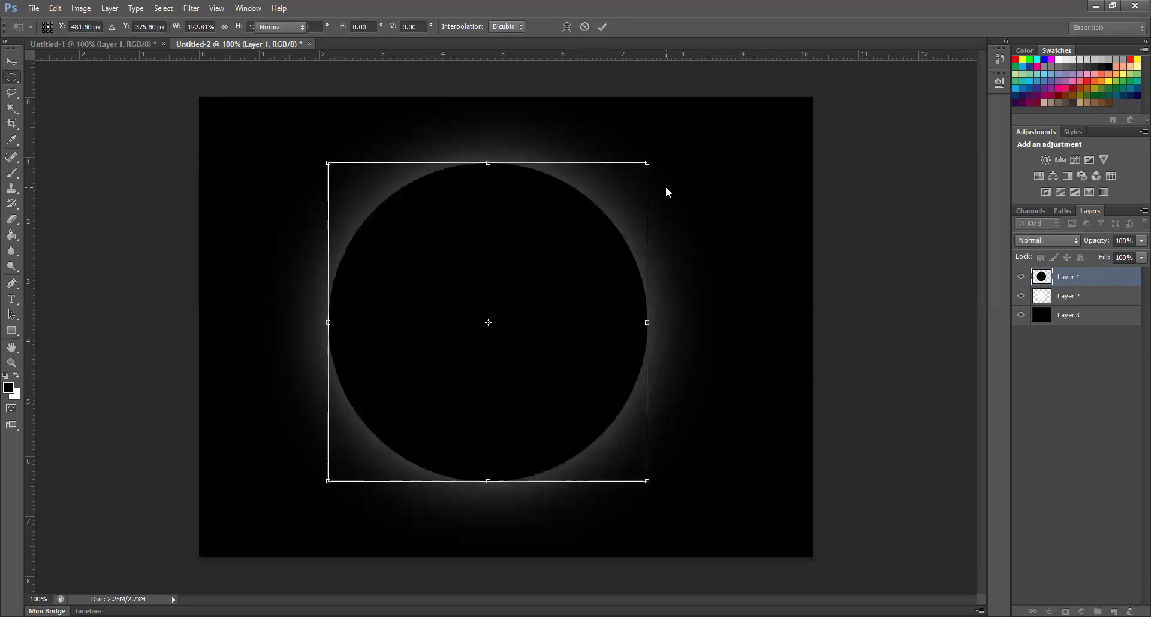
pyautogui.press('Return')
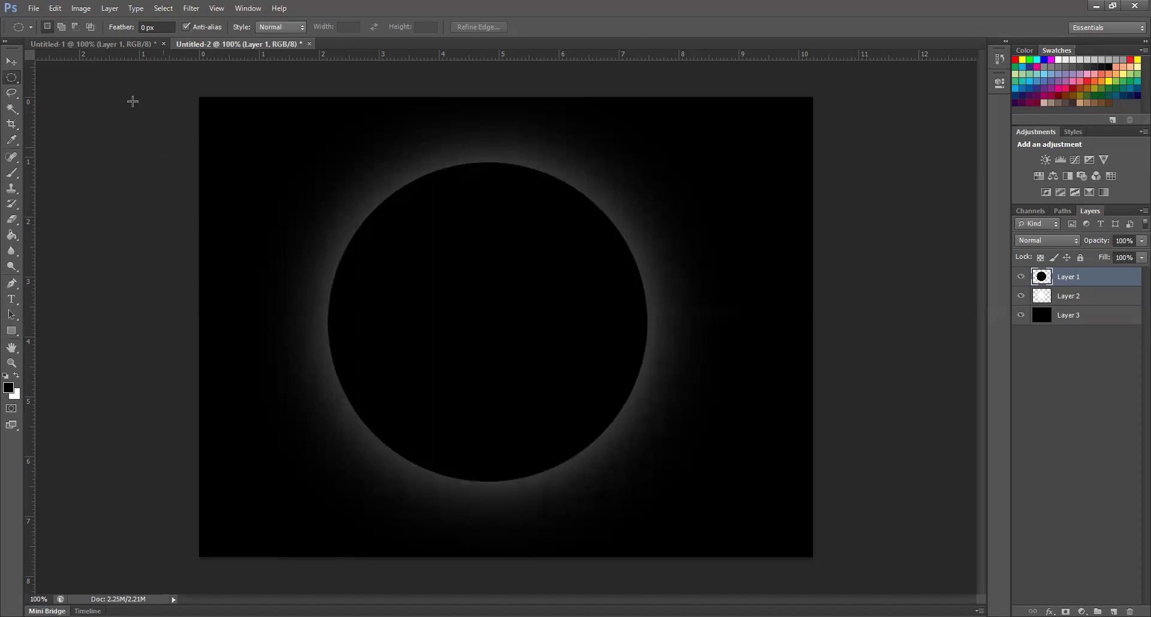
pyautogui.click(12, 61)
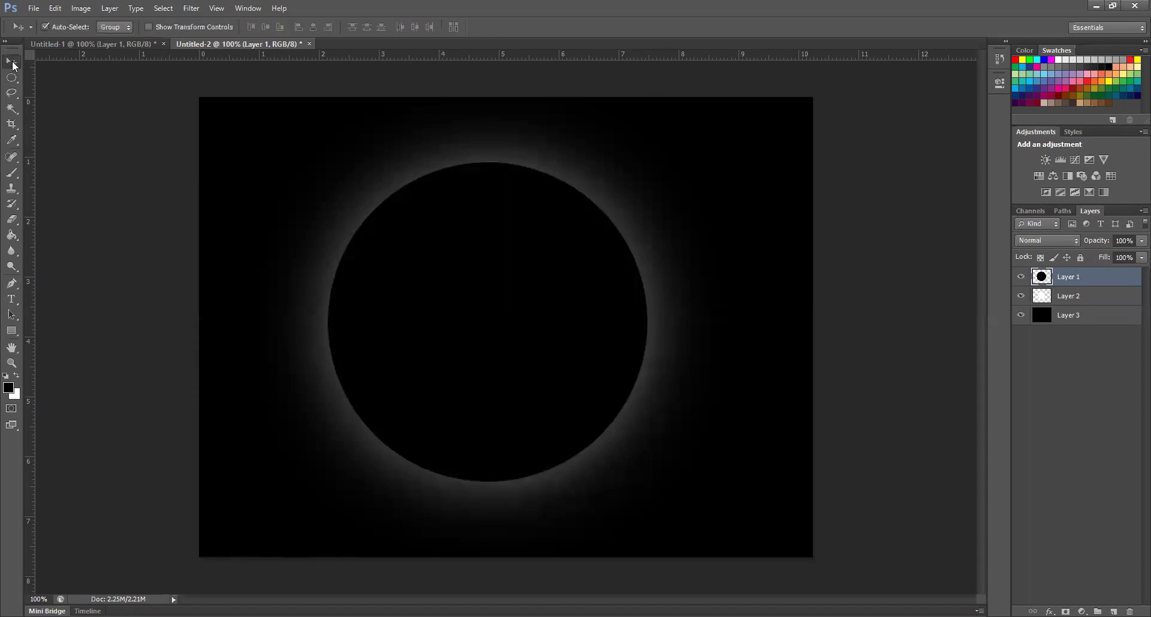